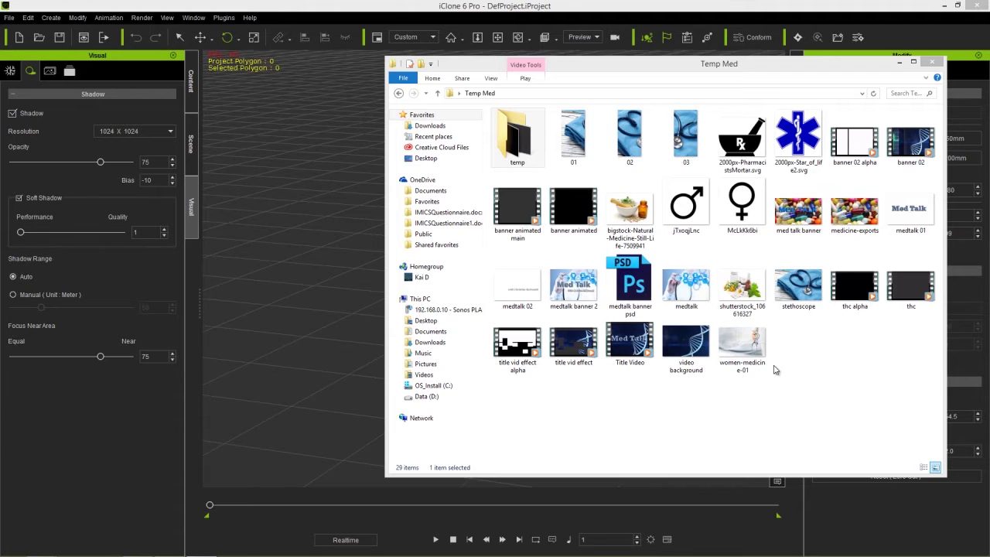
- Play the Title Video file from the Temp Med folder, then close the player and the folder
left_click(636, 343)
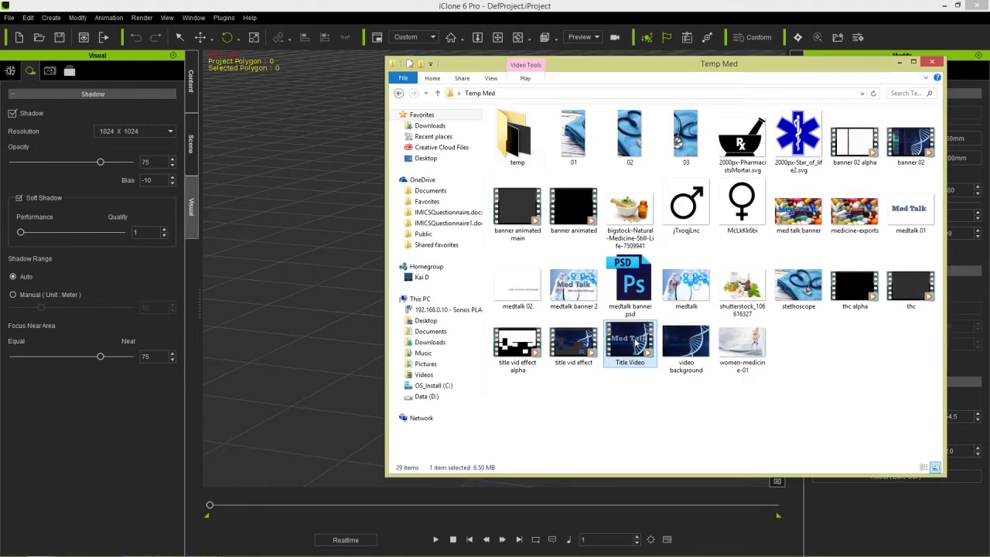
double_click(636, 344)
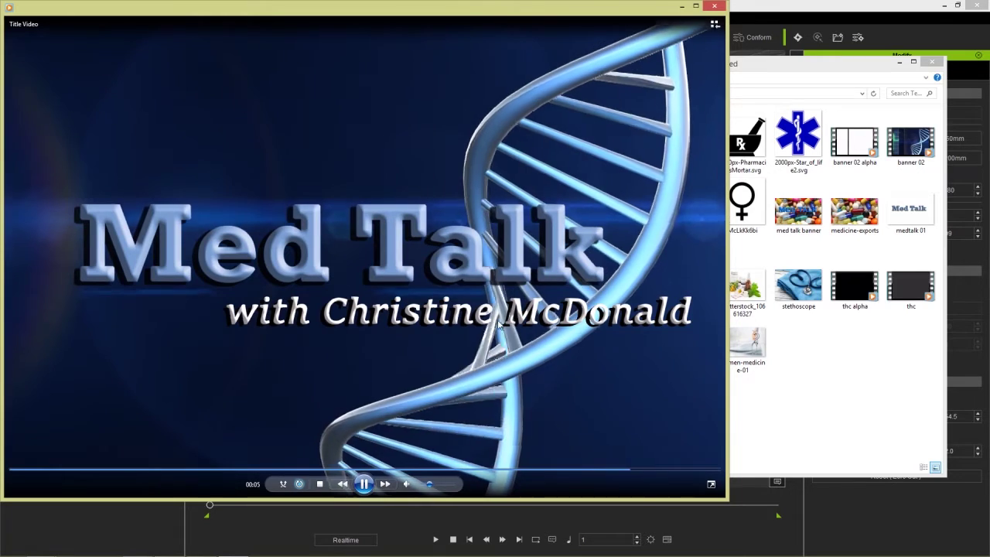
left_click(716, 8)
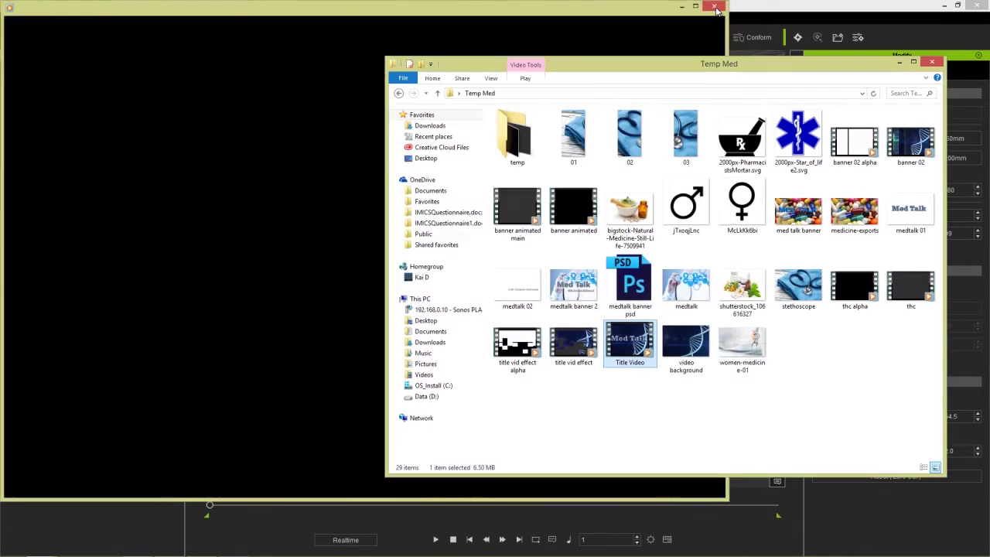
left_click(930, 64)
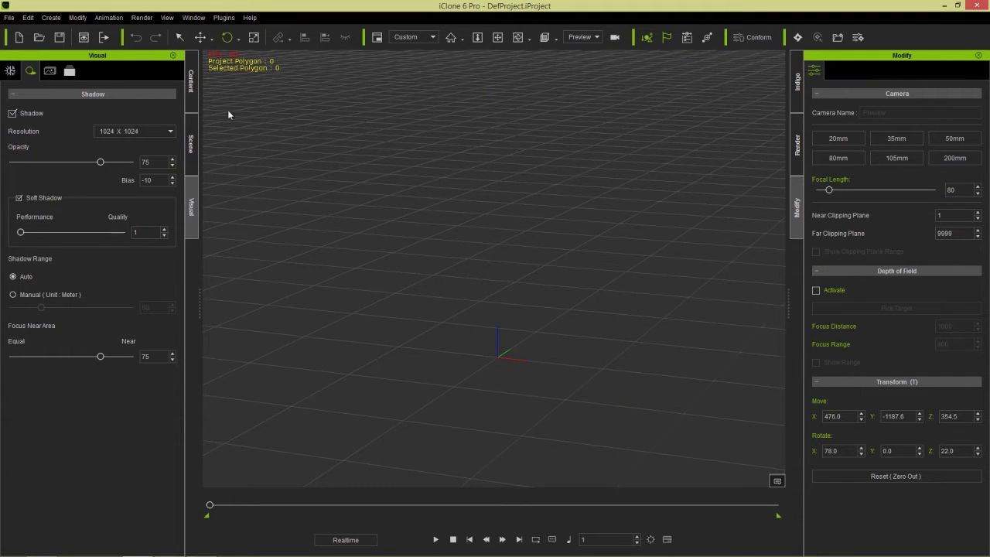
- Show the project template content and set the render output frame size to HD 720p (1280x720)
left_click(191, 80)
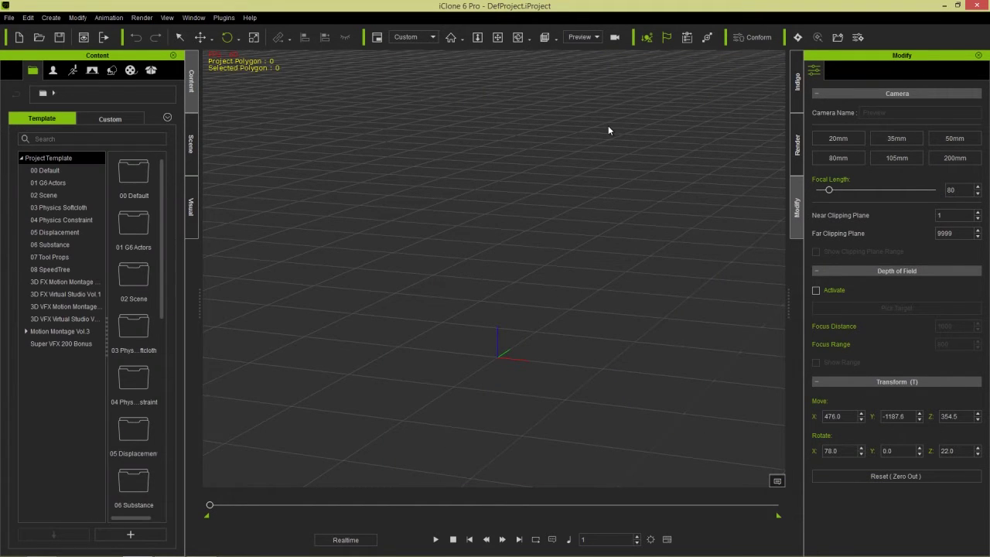
left_click(797, 147)
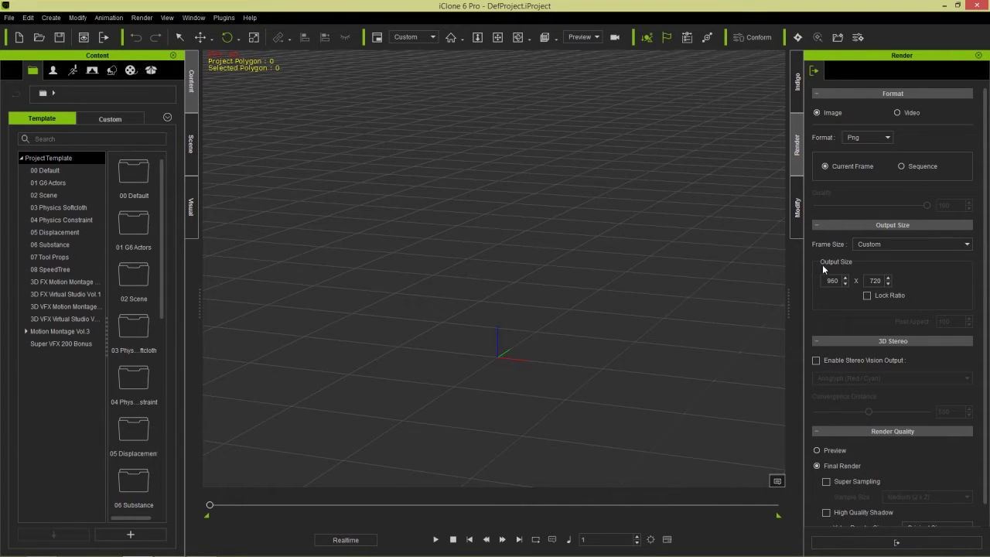
left_click(865, 244)
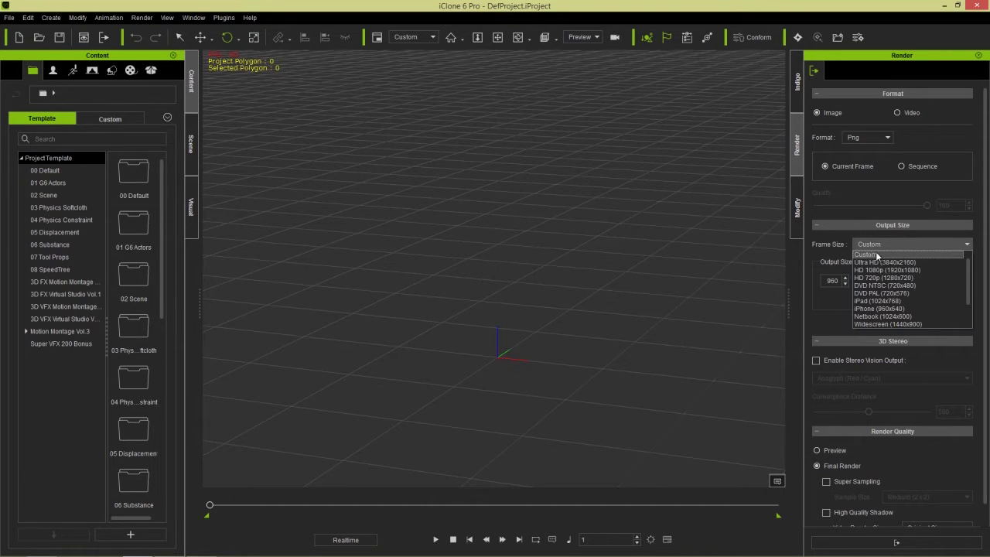
left_click(883, 277)
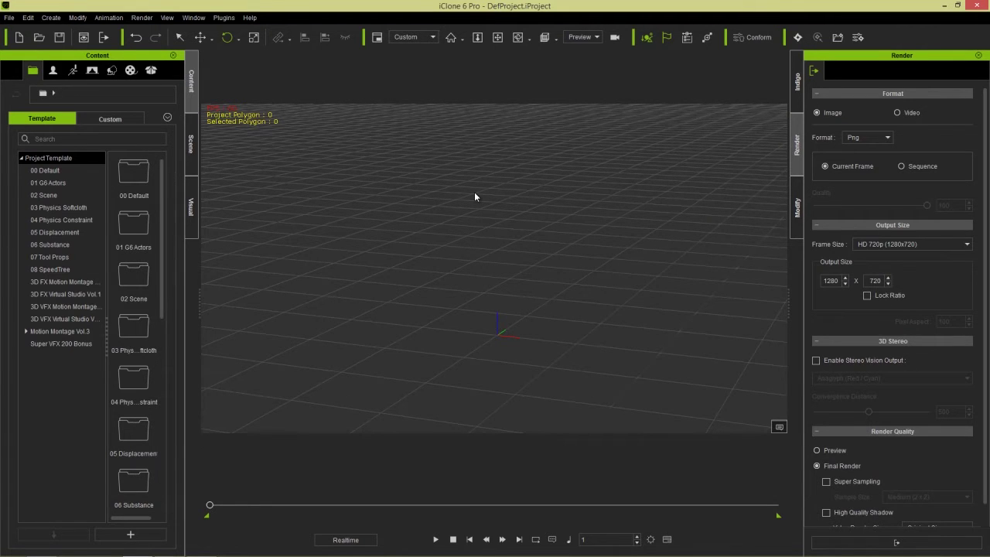
- Preview the DNAStrandRotateLoopVidevo clip from the Video folder and add it to the iClone scene as a plane
key("alt+Tab")
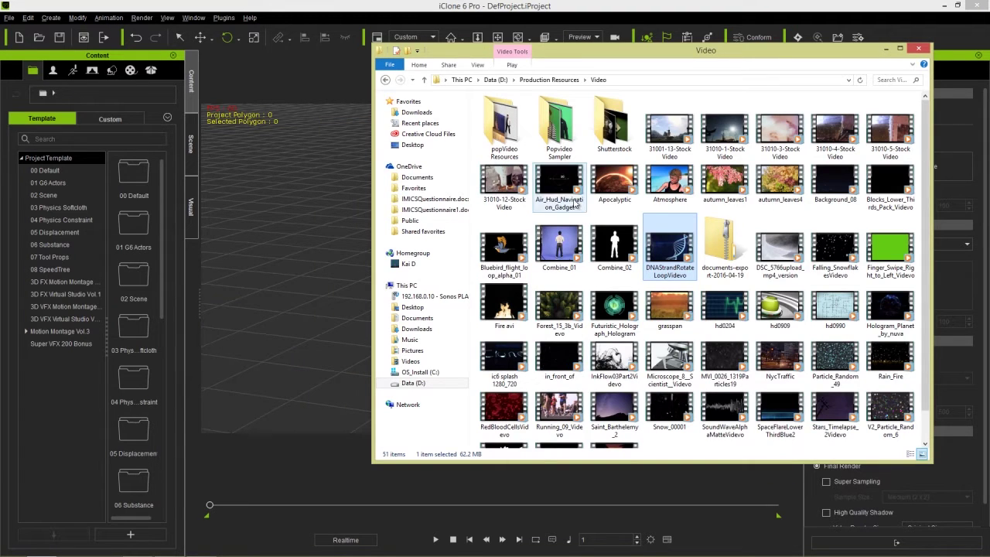
double_click(670, 250)
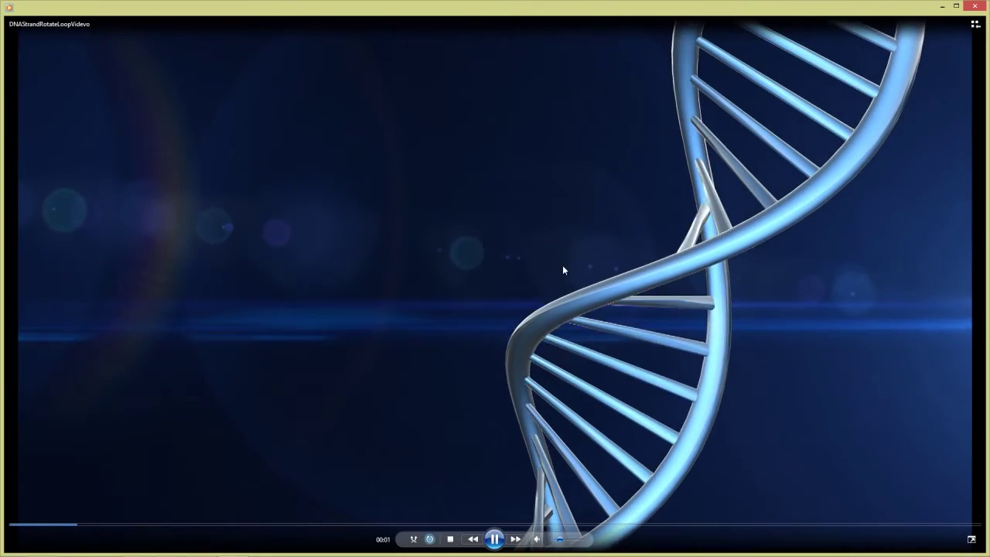
left_click(974, 6)
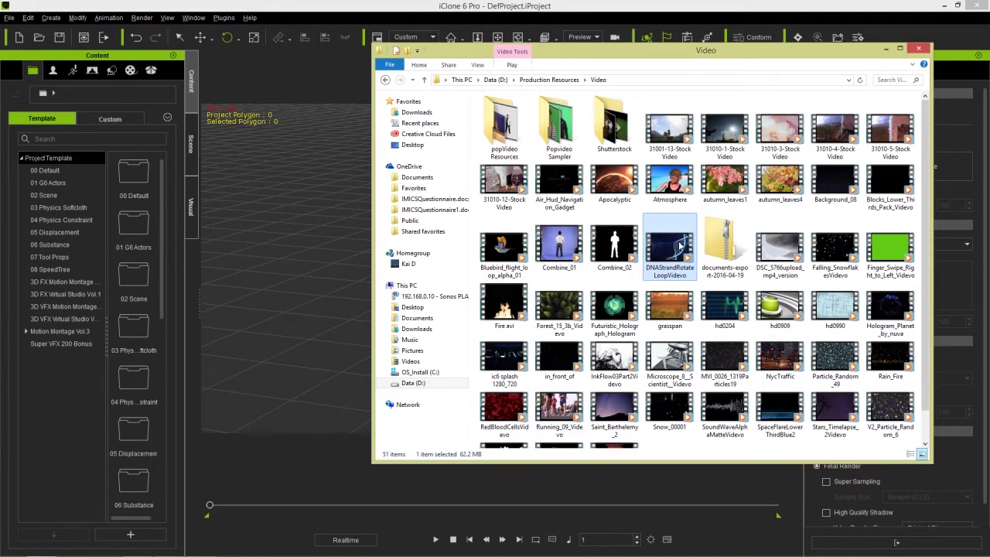
left_click_drag(680, 246, 314, 239)
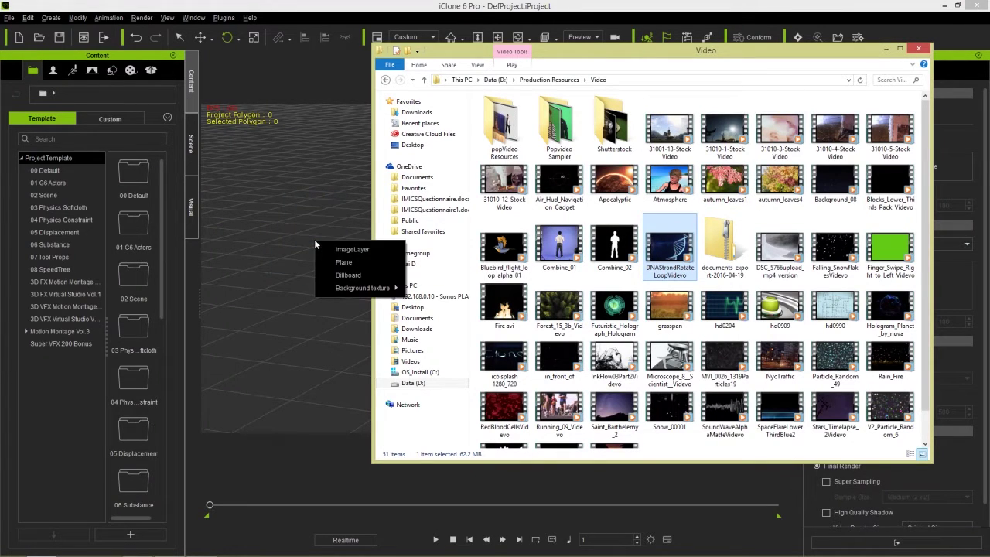
left_click(353, 263)
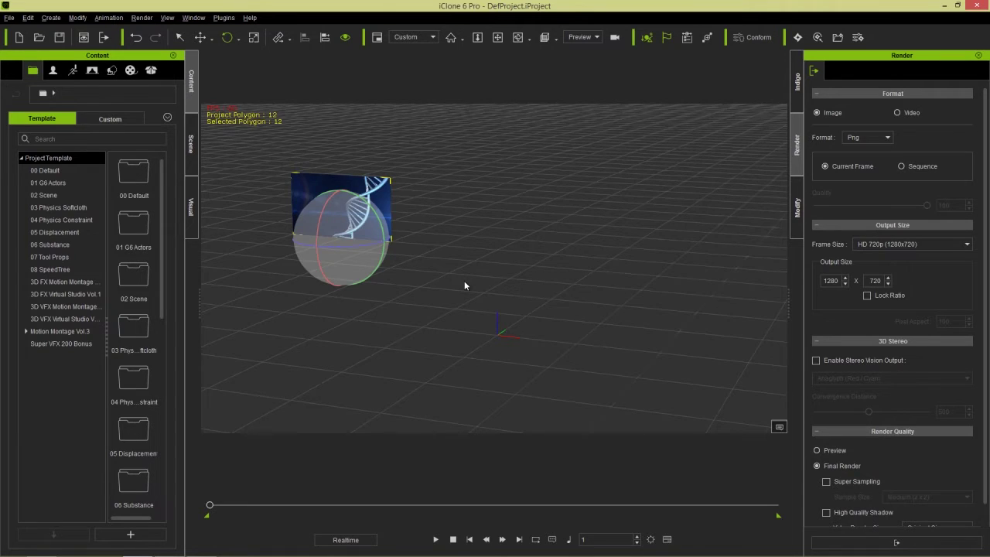
- Frame the DNA video plane head-on so it fills the whole output frame, and play the project briefly to check it
key("z")
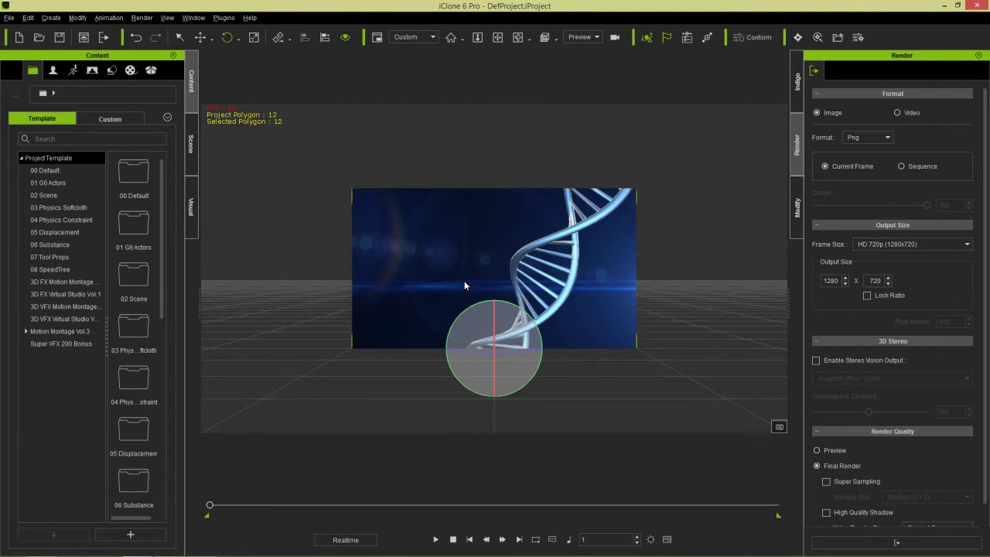
scroll(560, 291, "up", 3)
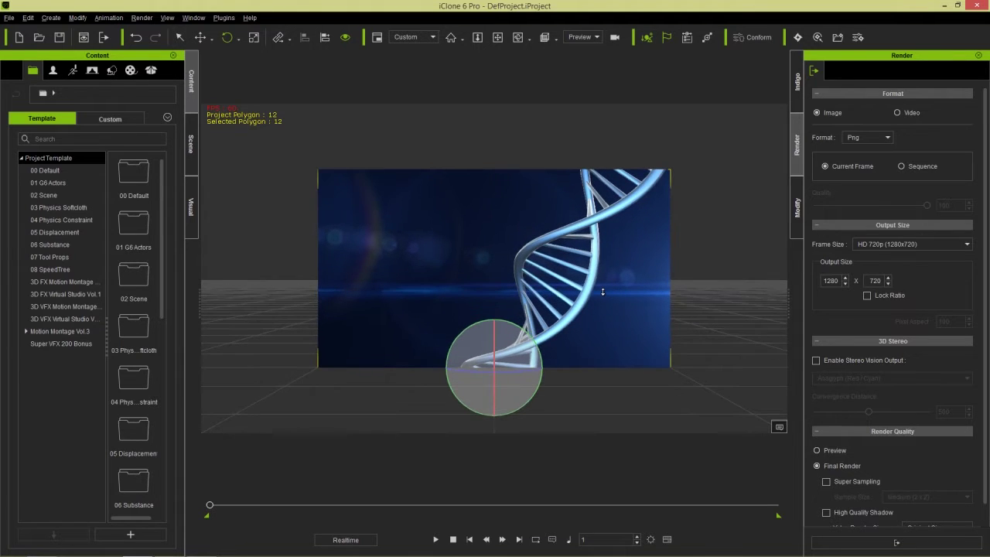
scroll(602, 291, "up", 4)
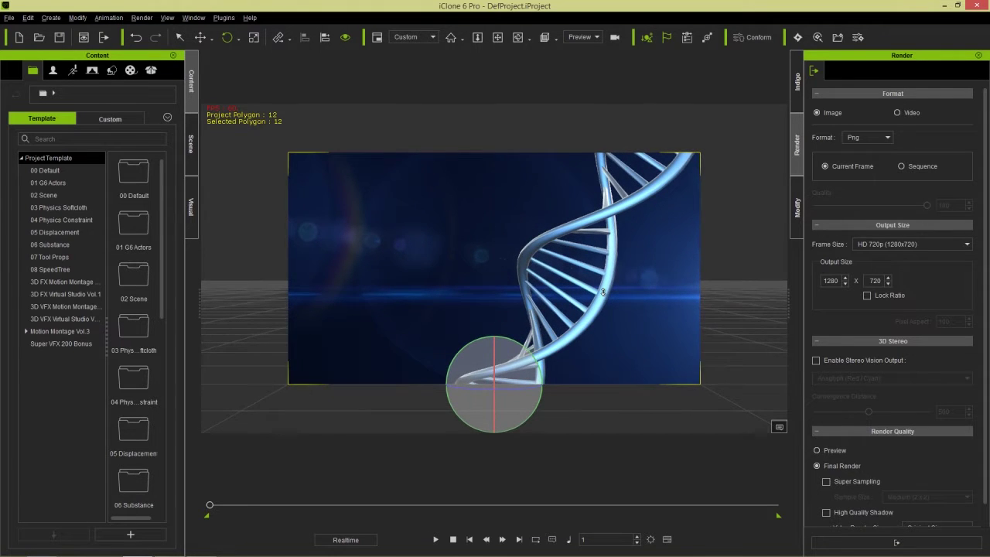
scroll(602, 291, "up", 2)
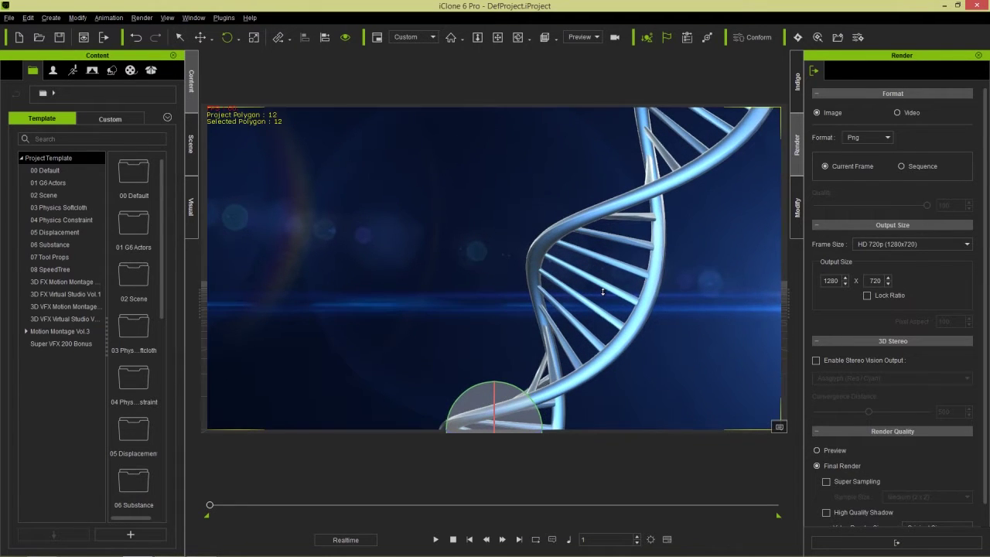
scroll(602, 291, "up", 1)
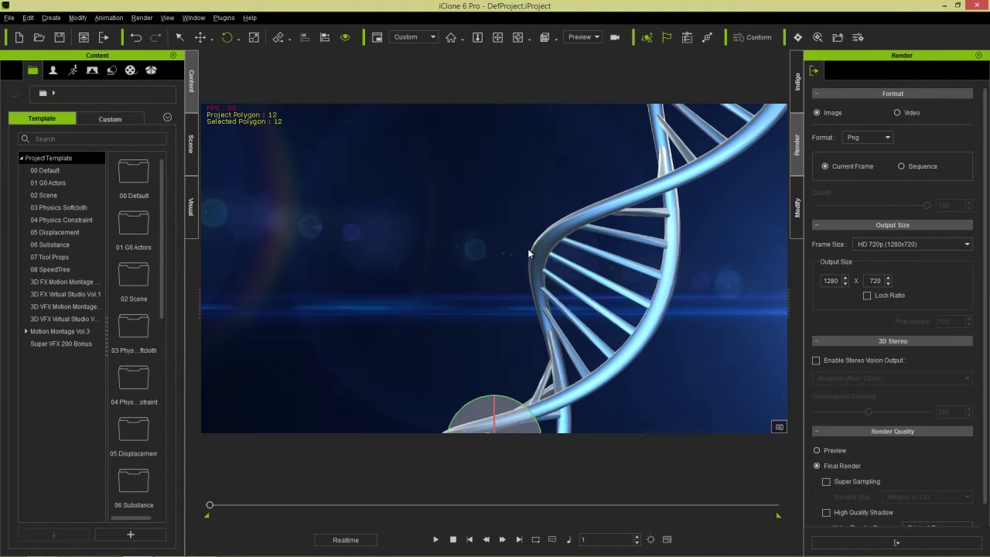
scroll(491, 234, "down", 1)
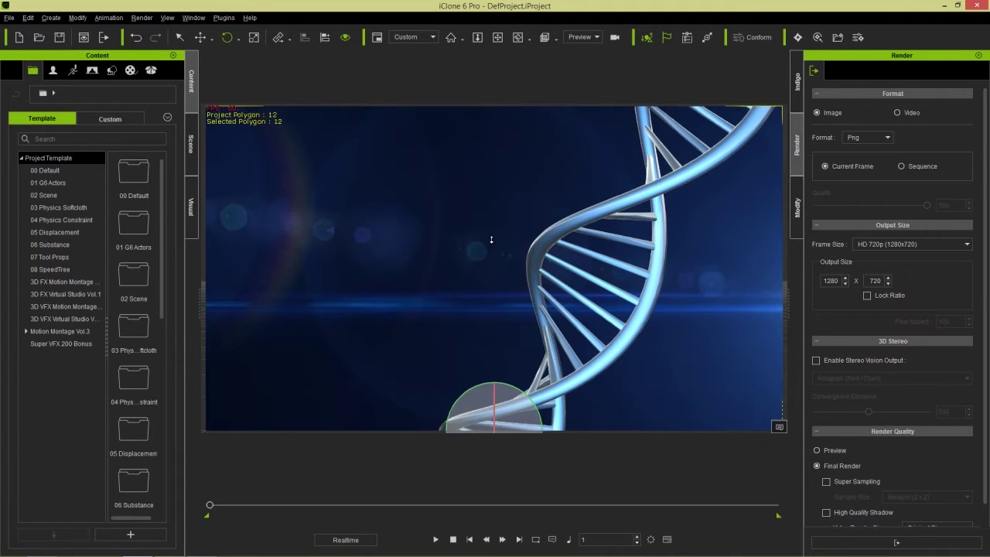
scroll(490, 238, "up", 2)
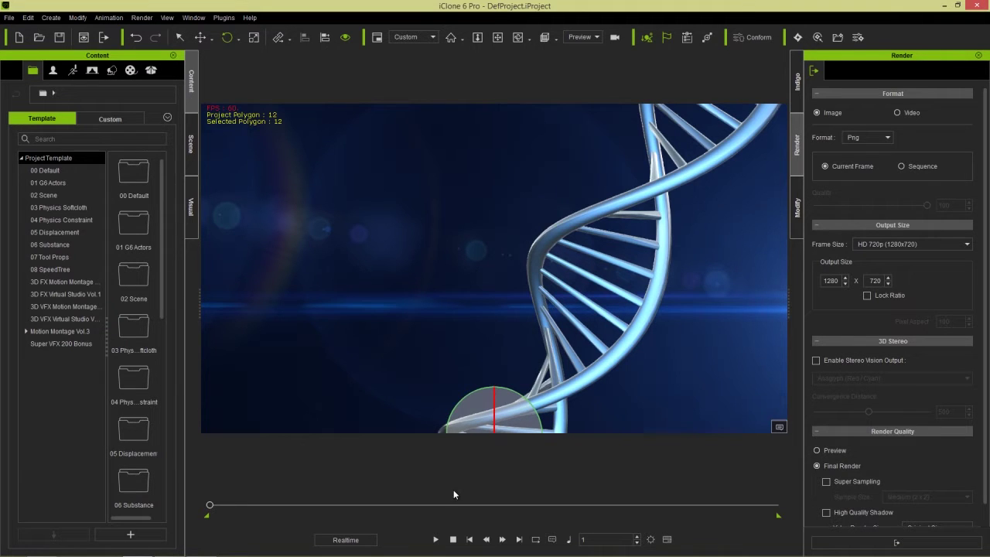
left_click(436, 539)
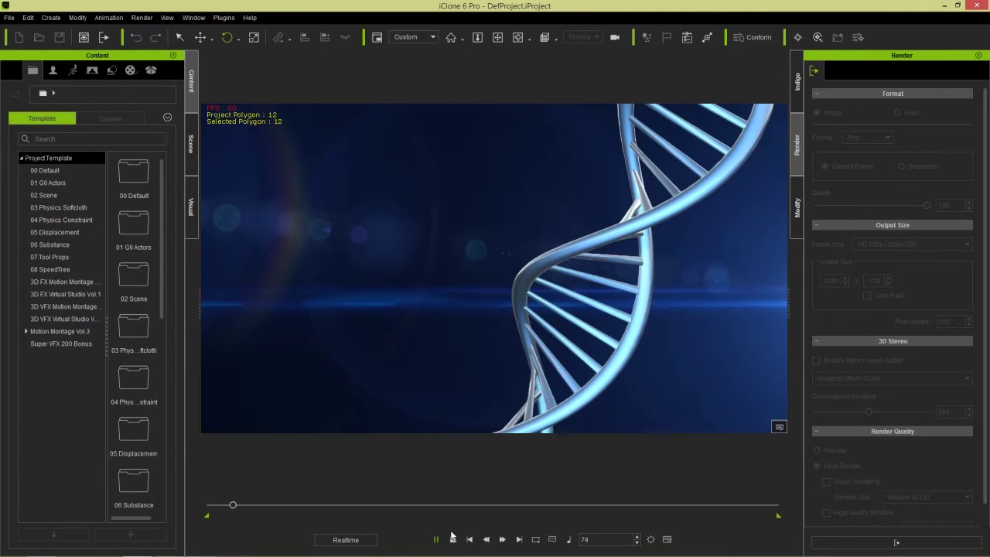
left_click(454, 539)
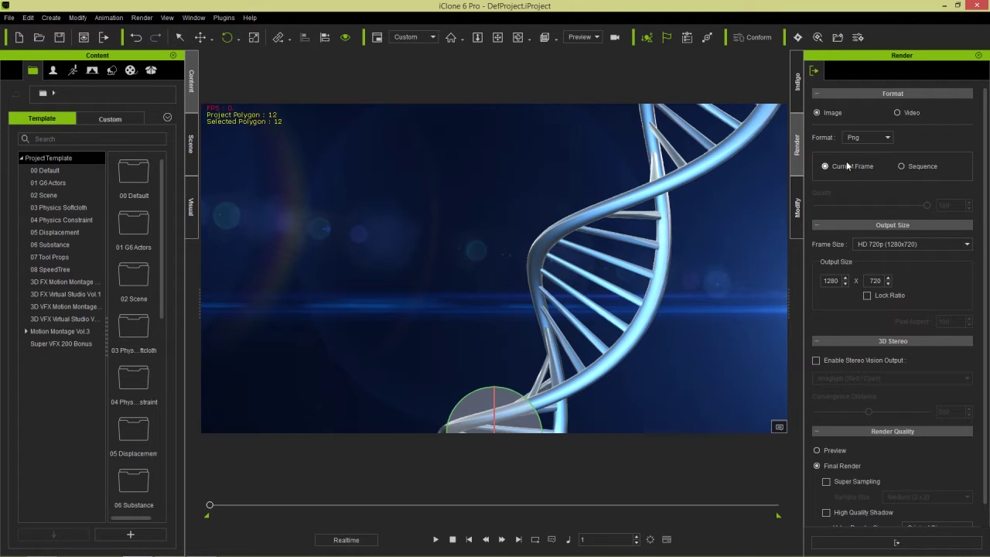
- Render the current frame as a PNG image named background on the Desktop and close its preview
scroll(885, 484, "down", 1)
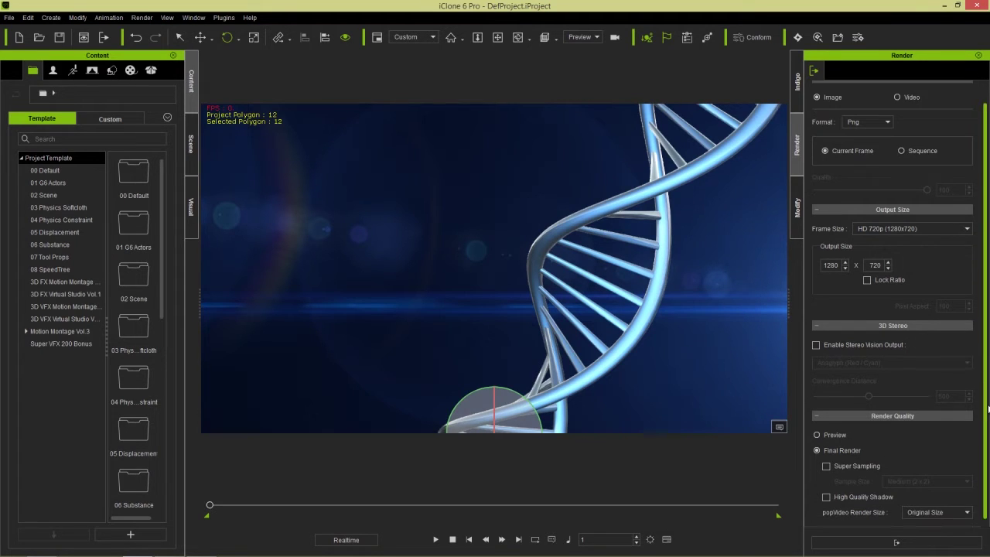
left_click(917, 541)
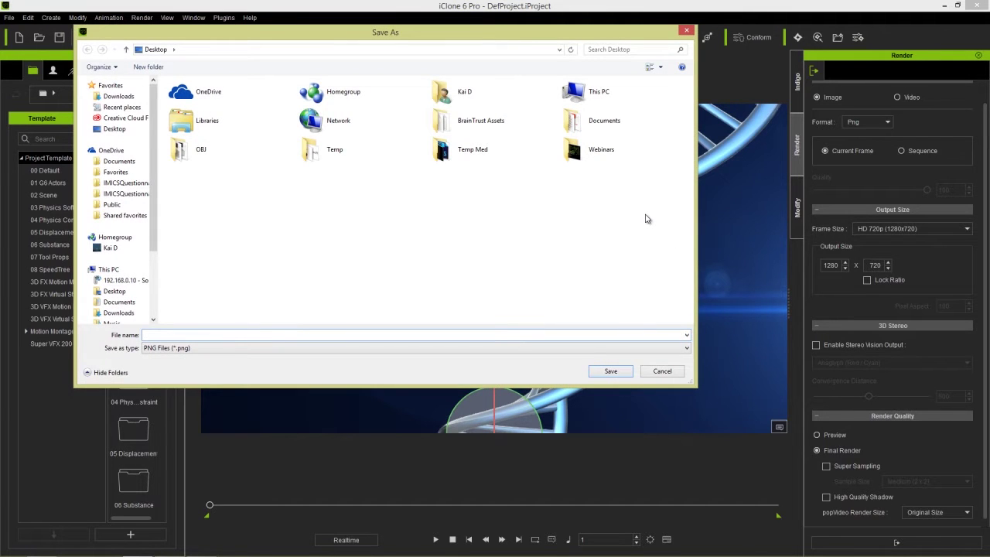
type("background")
key("Return")
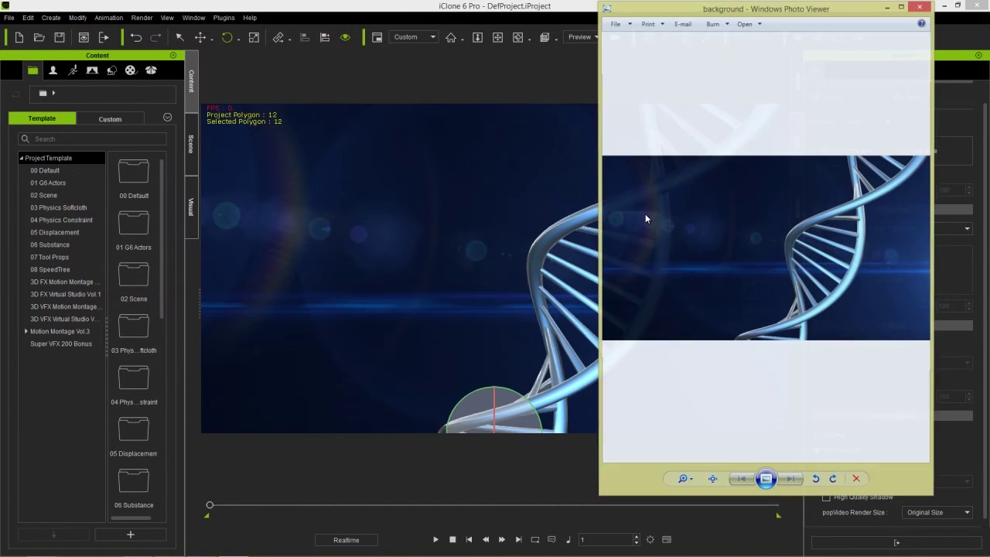
left_click(920, 8)
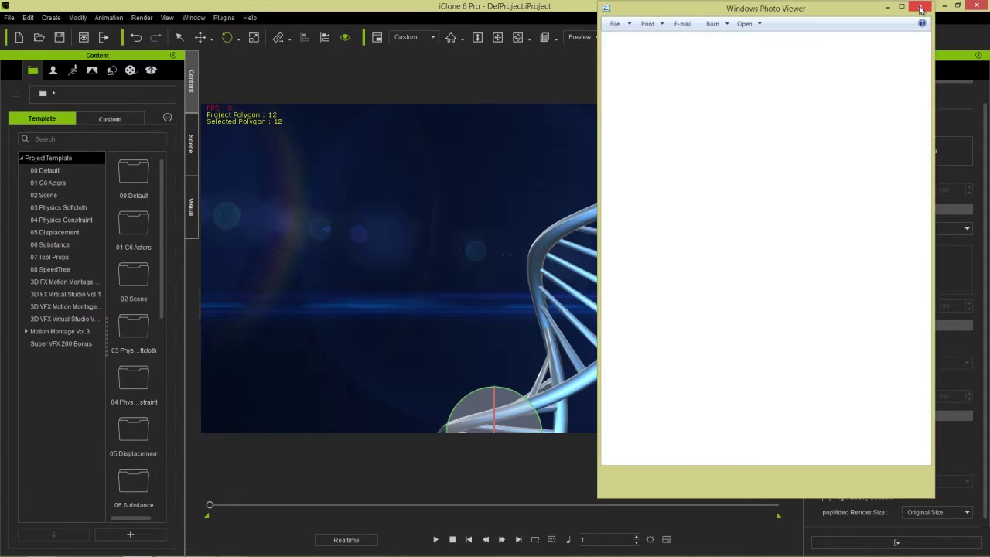
- Switch to Photoshop, open the background PNG from the Desktop and check its image size without changing it
key("alt+Tab")
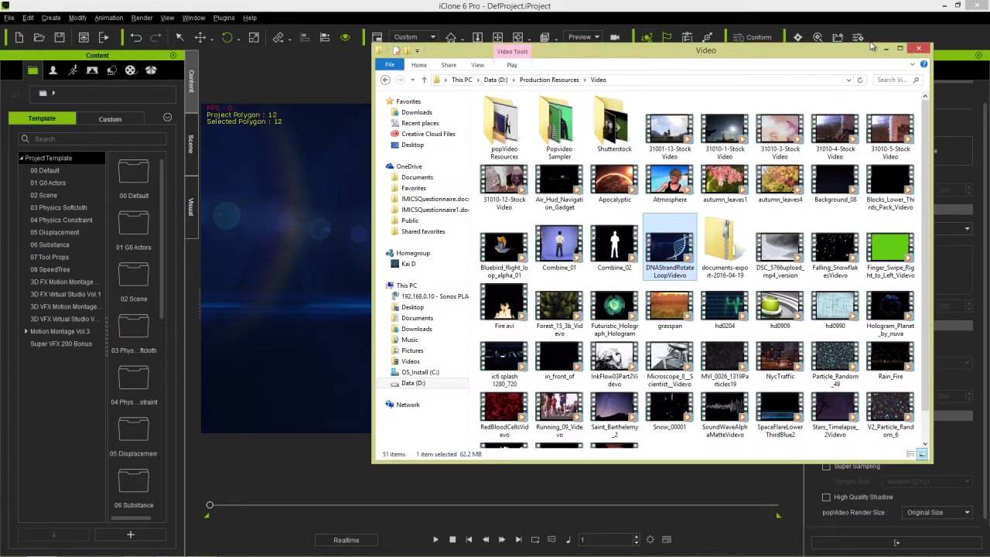
key("alt+Tab")
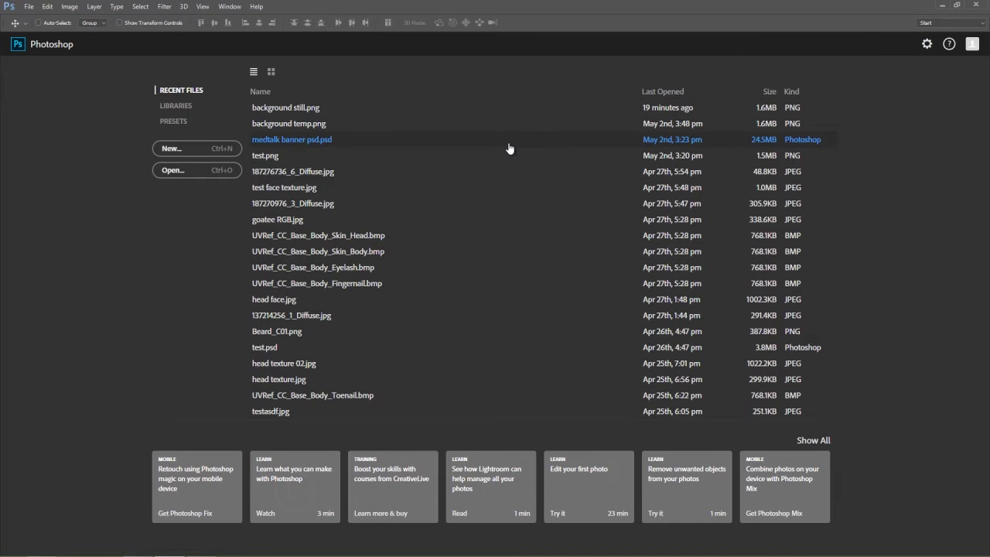
left_click(28, 6)
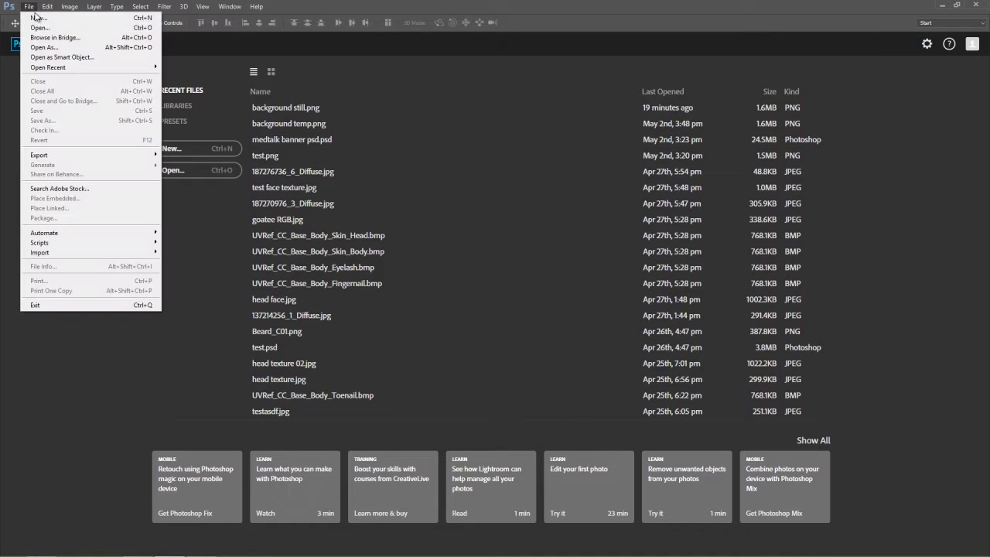
left_click(40, 28)
left_click_drag(483, 95, 487, 197)
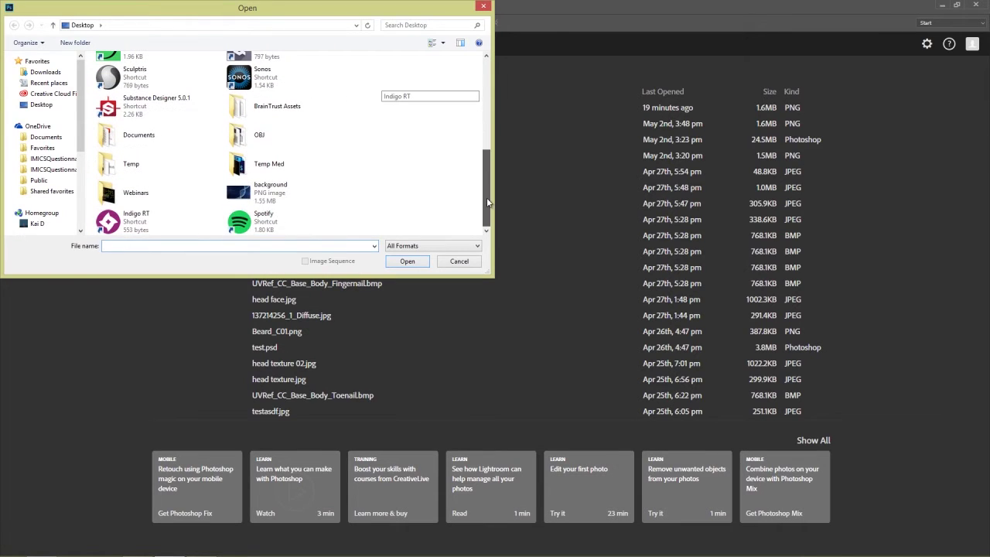
double_click(283, 193)
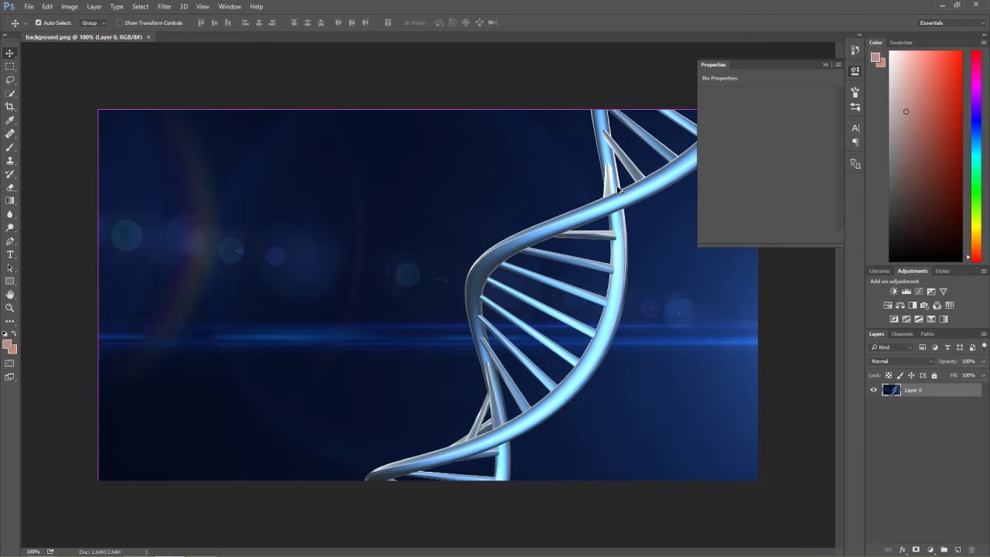
key("ctrl+alt+i")
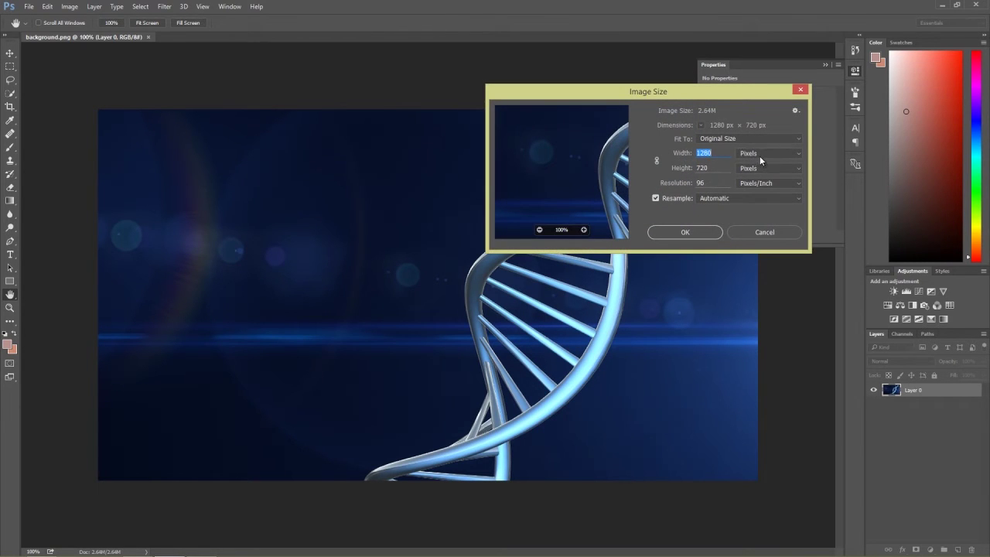
left_click(762, 232)
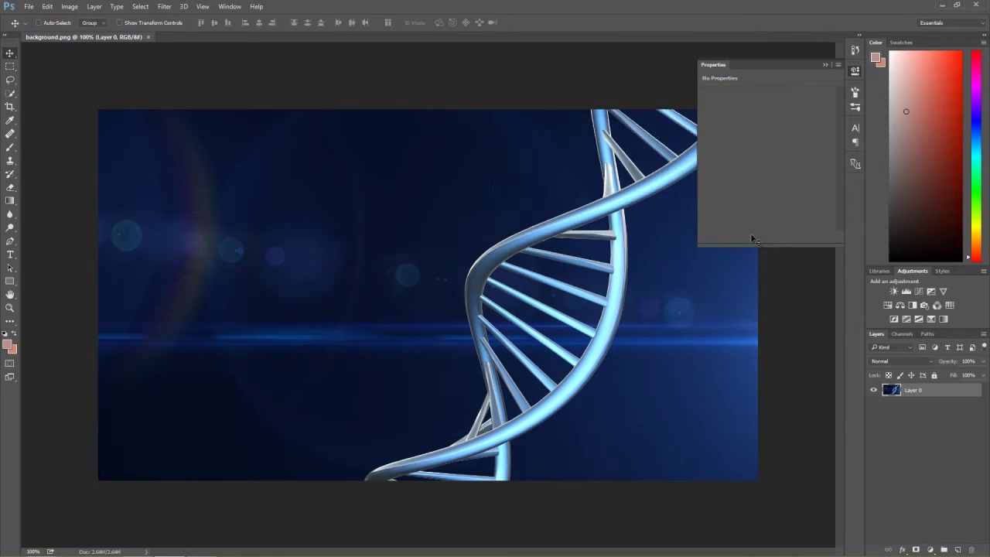
- Add the title text "Med Talk" in Sitka Banner Bold at 200 px and move it fully onto the canvas, overlapping the DNA strand
left_click(10, 255)
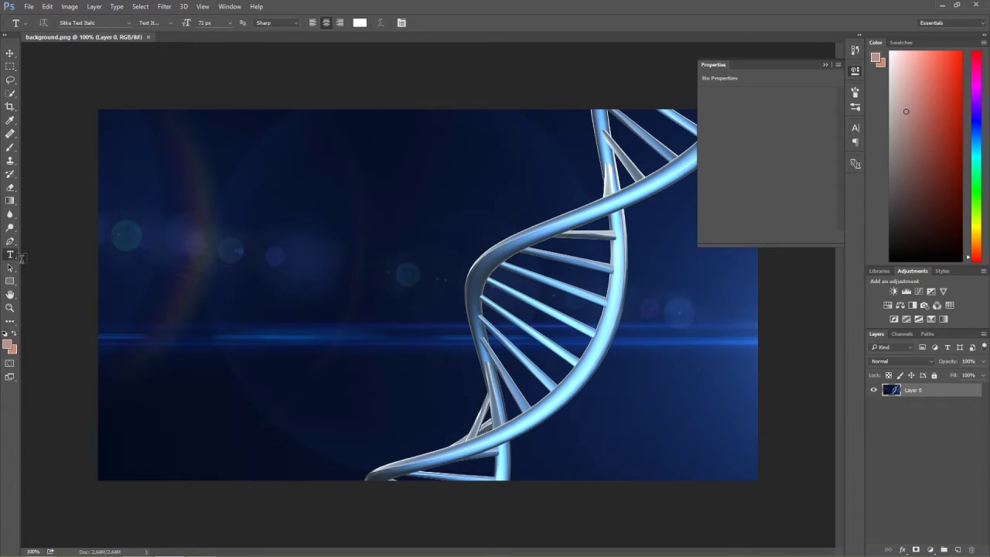
left_click(129, 22)
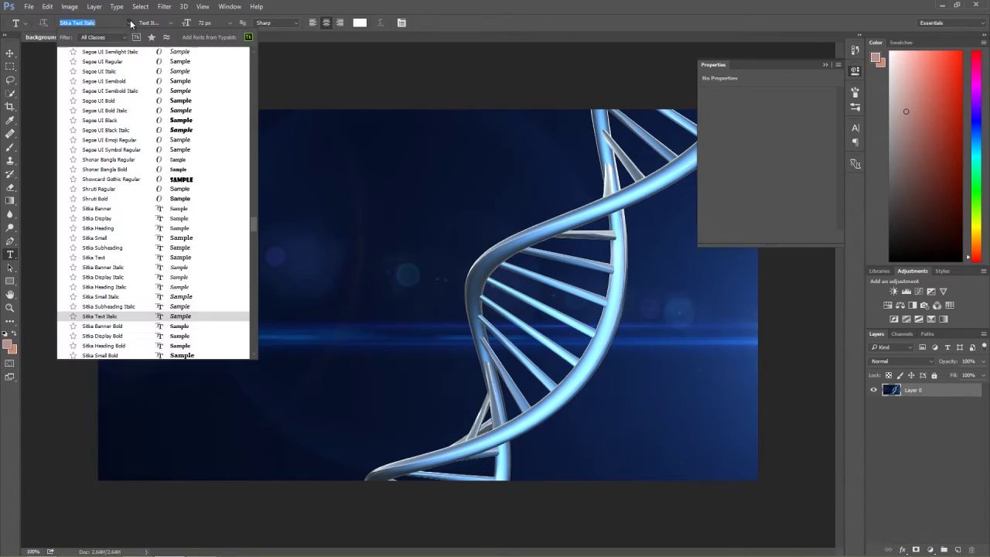
left_click(118, 326)
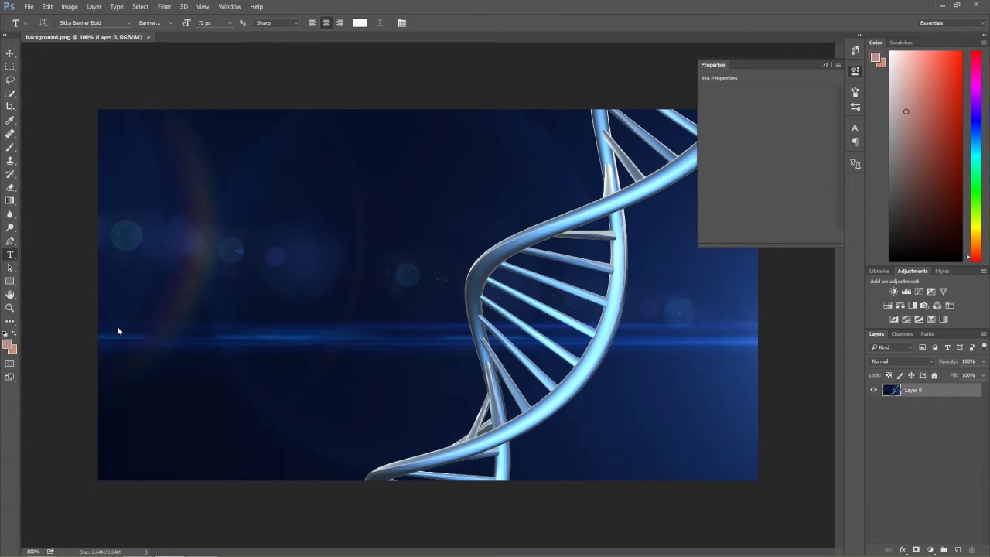
left_click(251, 301)
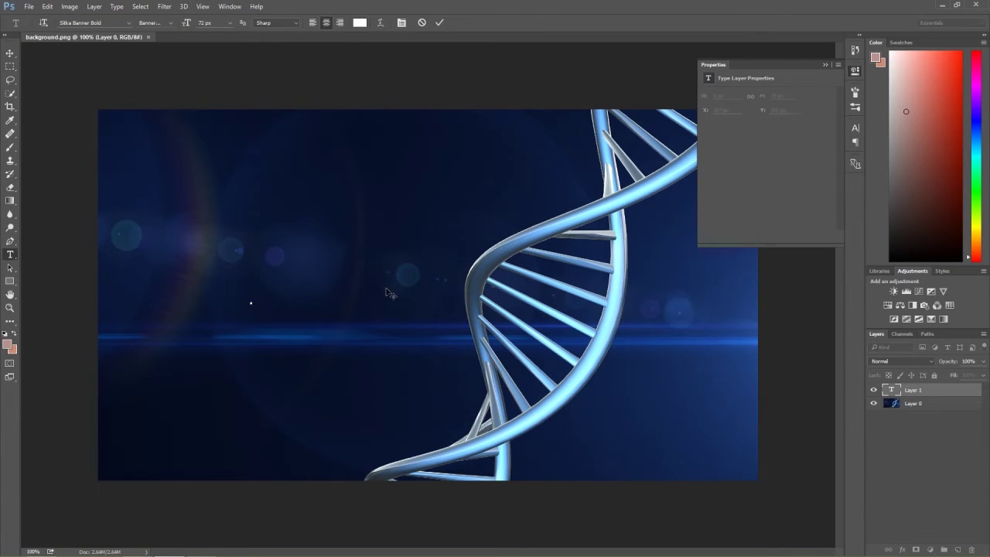
left_click(219, 22)
type("2")
type("M")
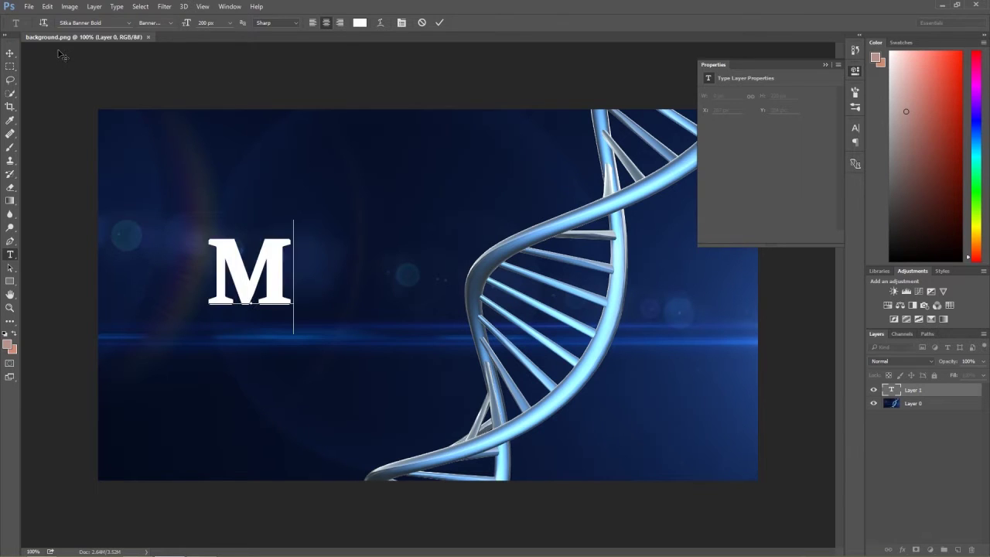
type("ed Talk")
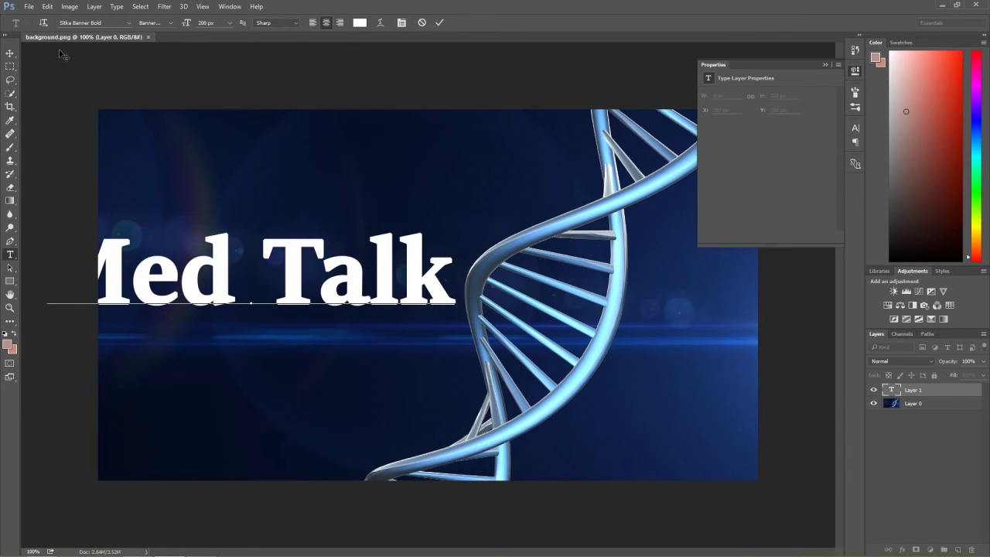
left_click_drag(314, 205, 435, 219)
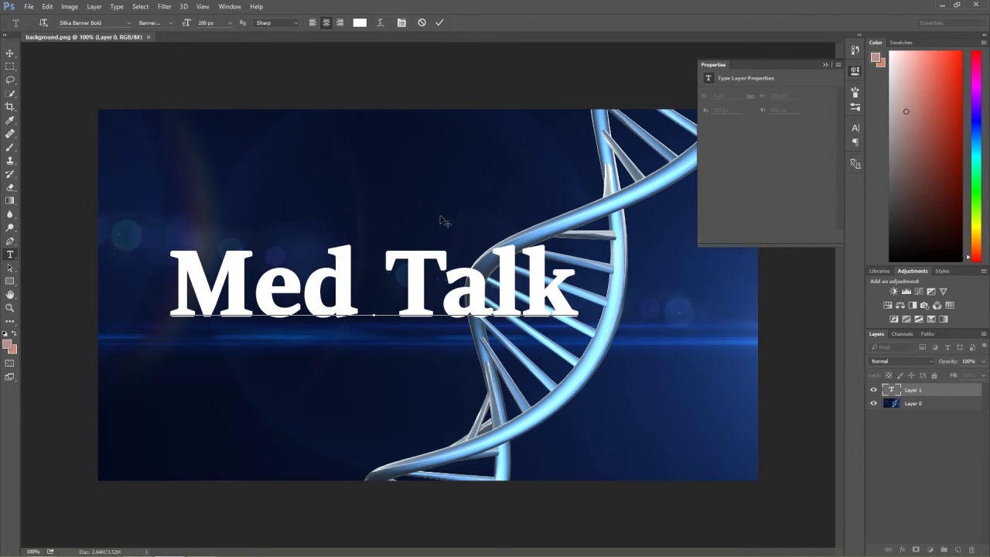
- Recolor the whole Med Talk title light blue (9eedff), sampling colors from the DNA image
double_click(554, 296)
triple_click(554, 296)
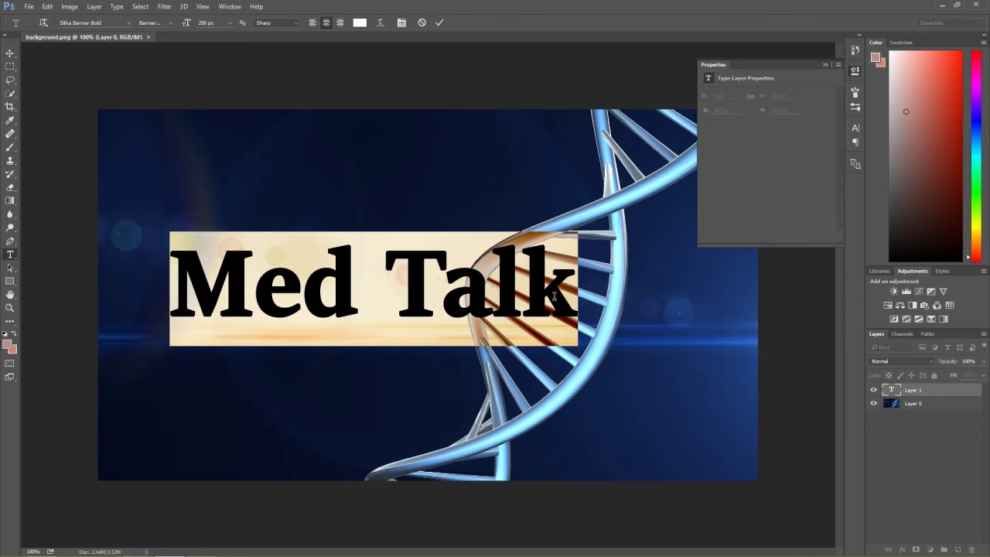
left_click(360, 22)
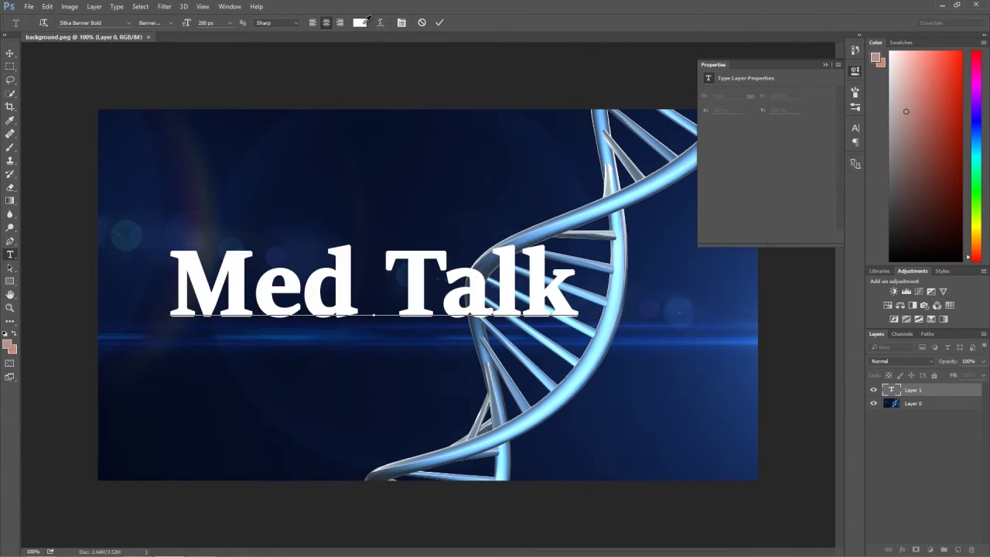
left_click(590, 211)
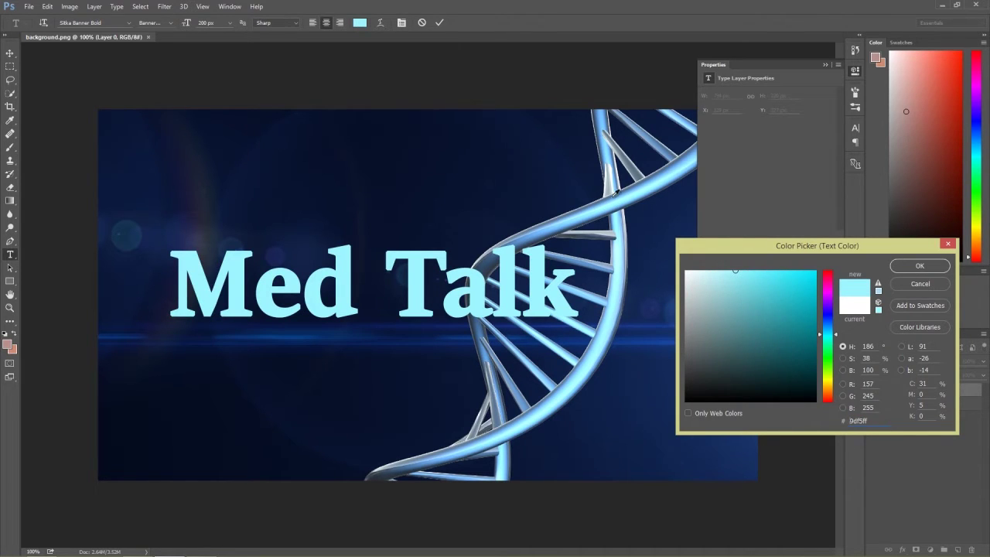
left_click(609, 149)
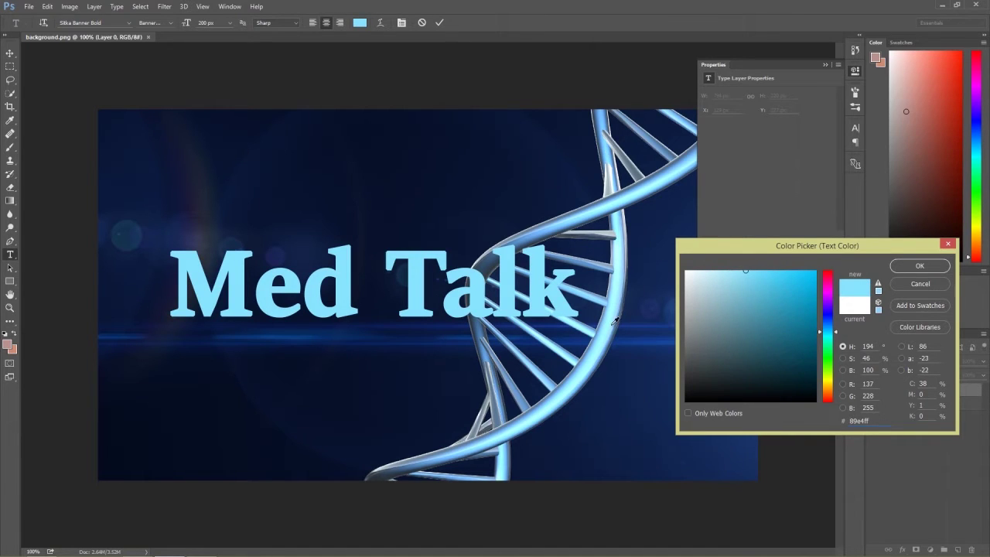
left_click(618, 377)
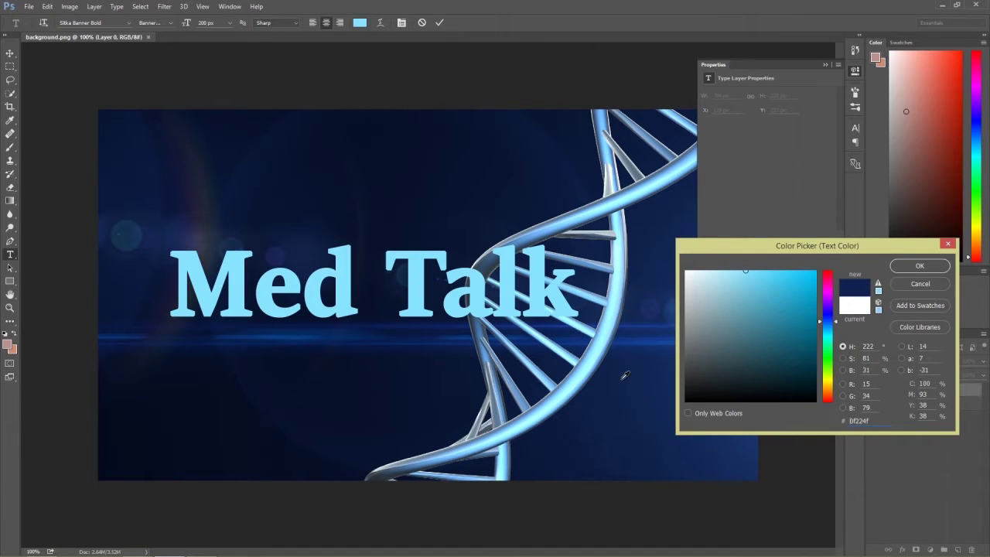
left_click(573, 215)
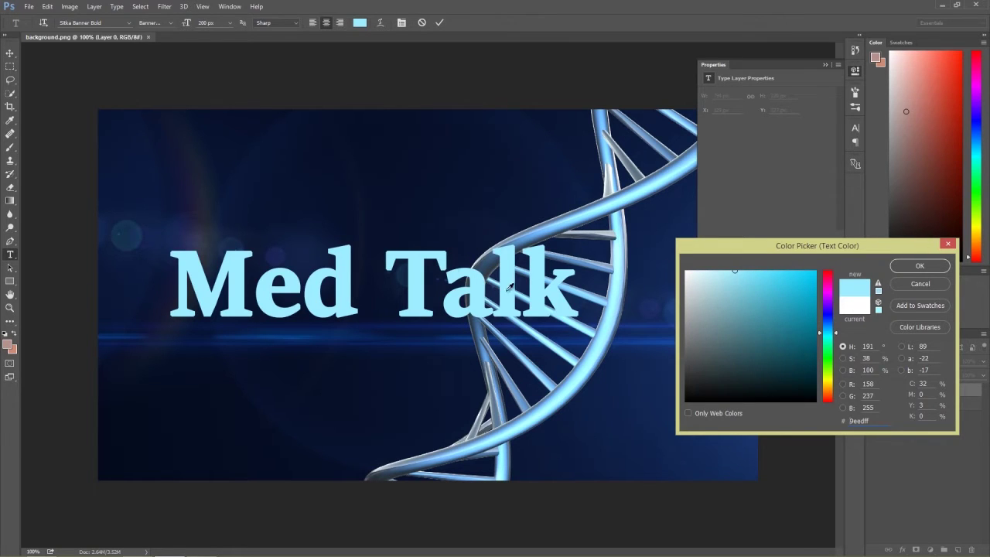
left_click(919, 266)
left_click(533, 276)
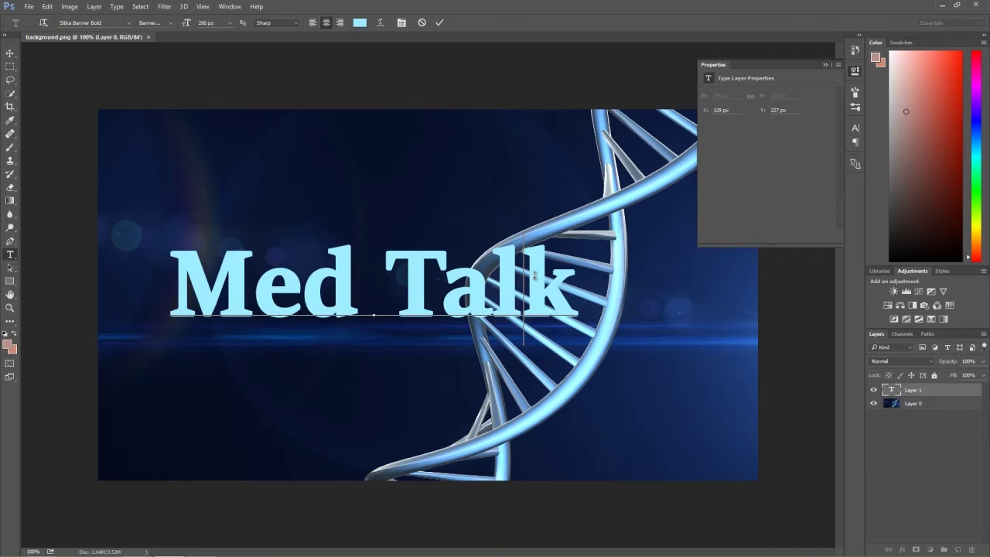
- Apply a Bevel & Emboss layer style to the Med Talk title with the Smooth technique and a higher shadow opacity
left_click(94, 7)
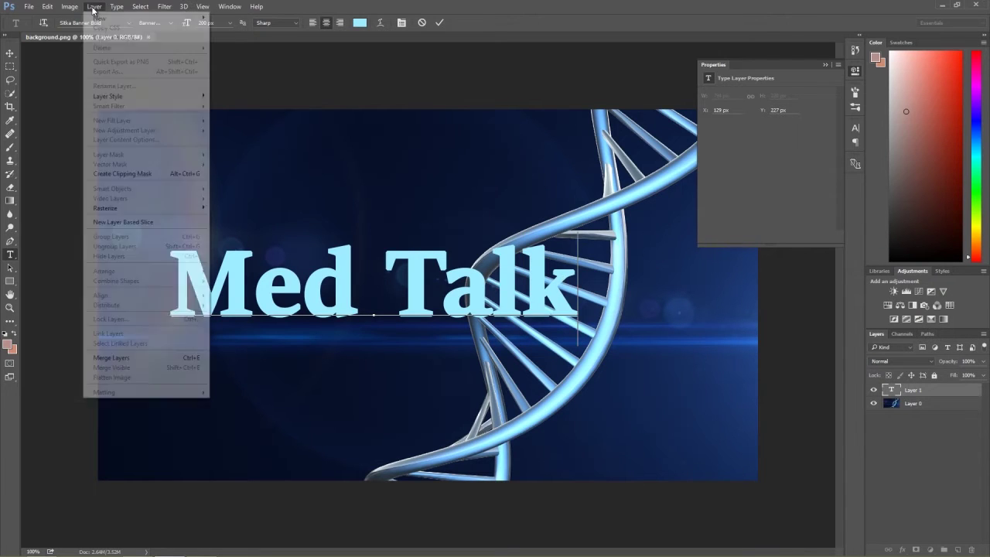
mouse_move(140, 96)
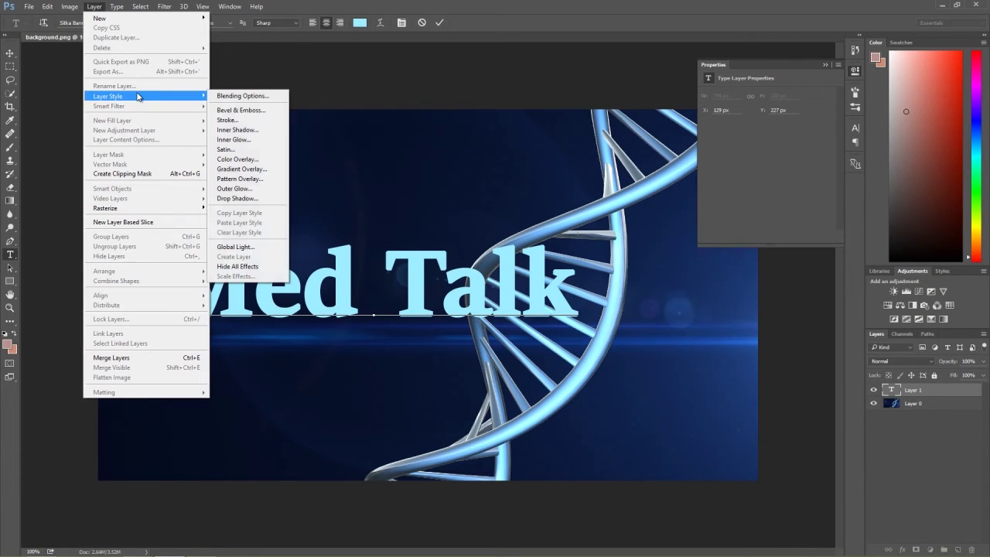
left_click(262, 111)
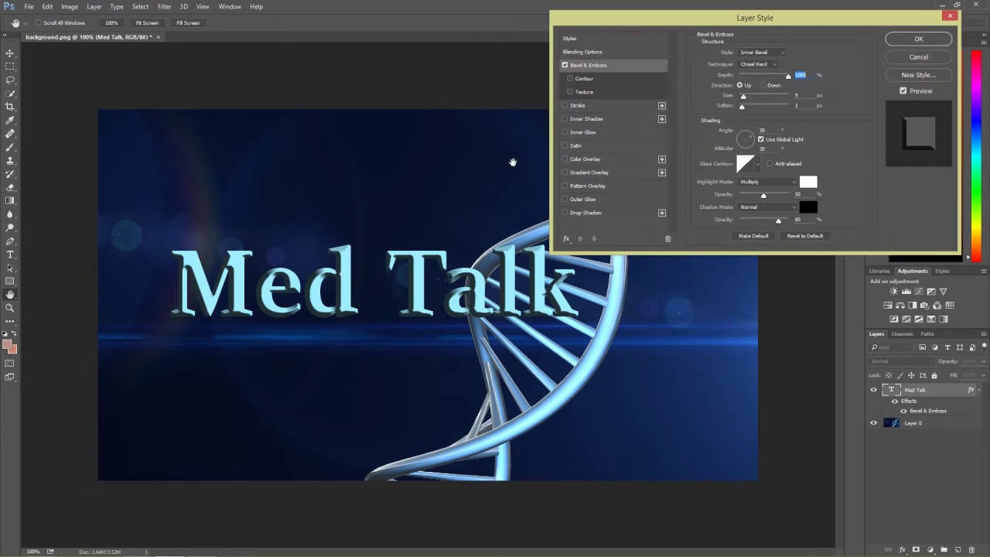
left_click_drag(692, 18, 714, 19)
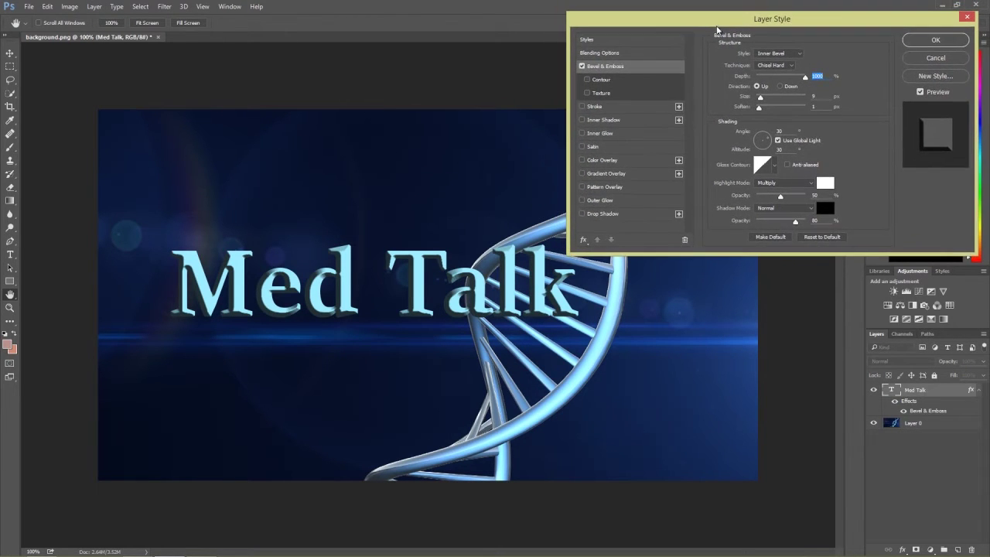
left_click(788, 67)
left_click(777, 72)
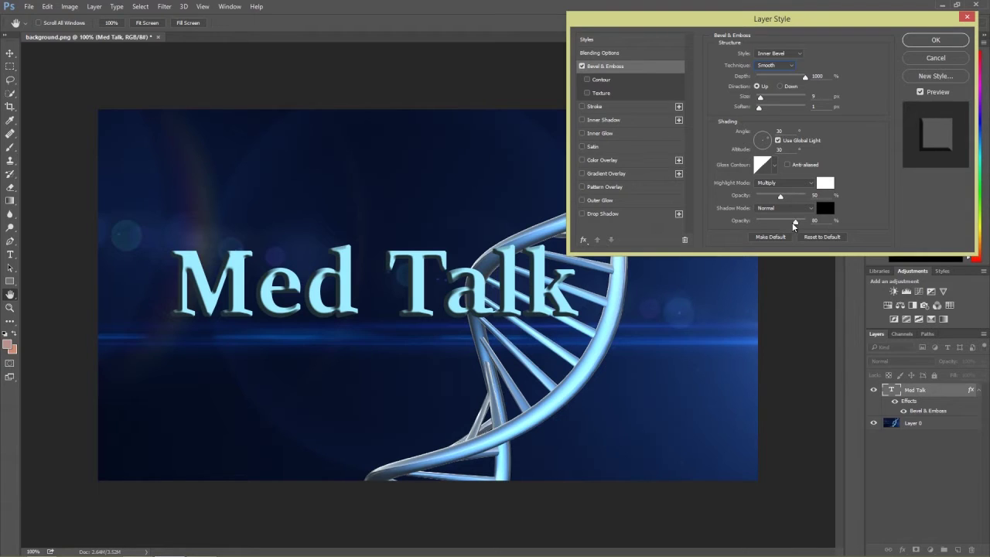
mouse_move(797, 225)
left_mouse_down()
mouse_move(806, 222)
mouse_move(782, 227)
mouse_move(800, 227)
left_mouse_up()
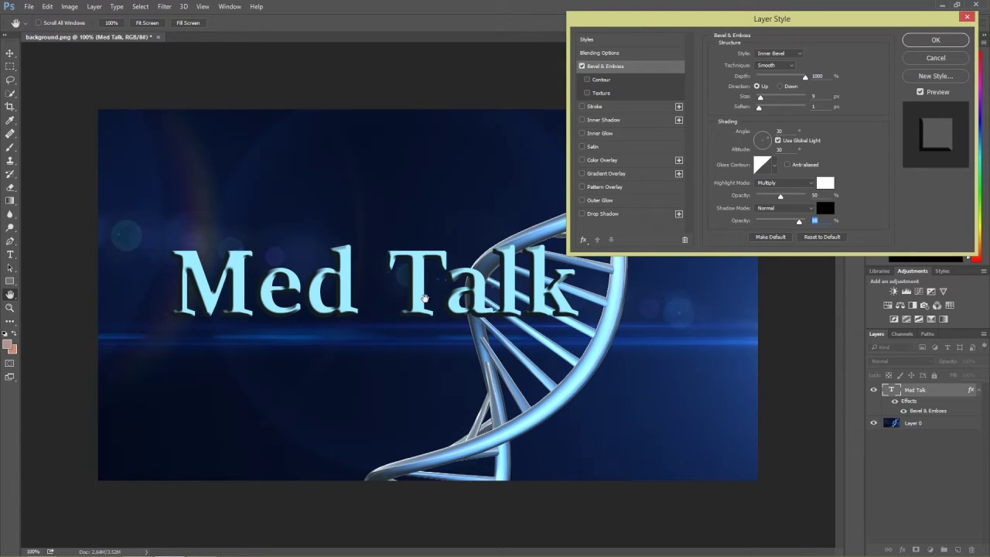
- Add a 3 px black outside Stroke to the Med Talk title and apply the layer style
left_click(582, 106)
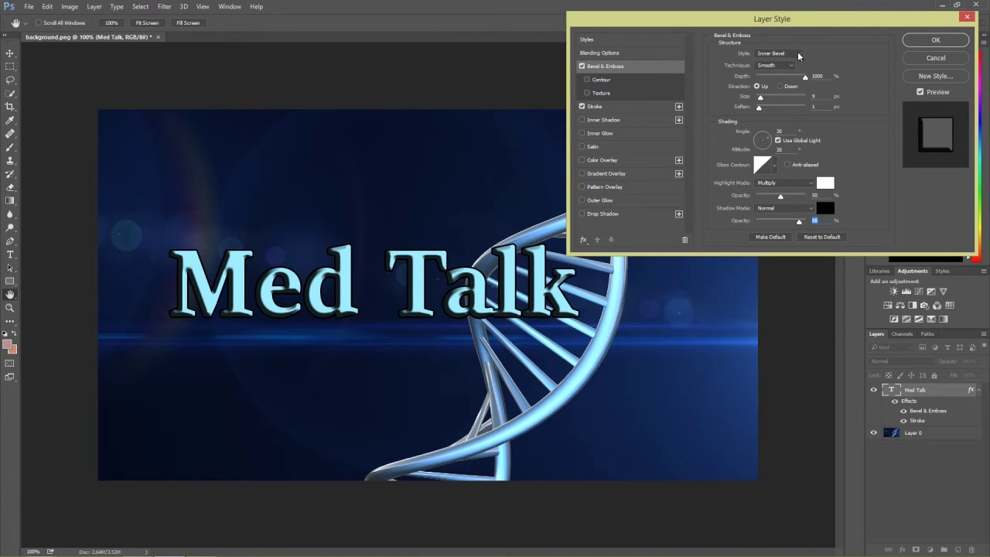
left_click(607, 108)
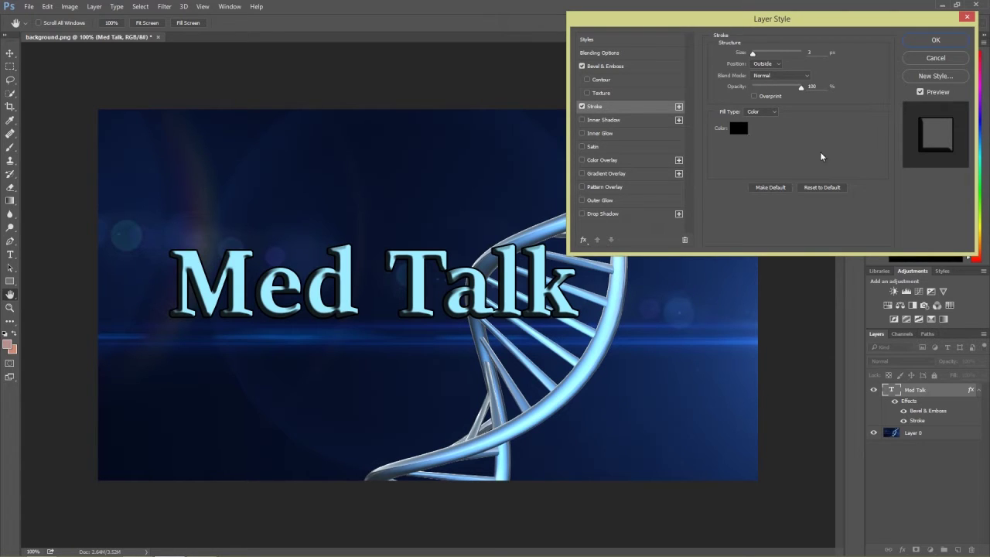
left_click(934, 41)
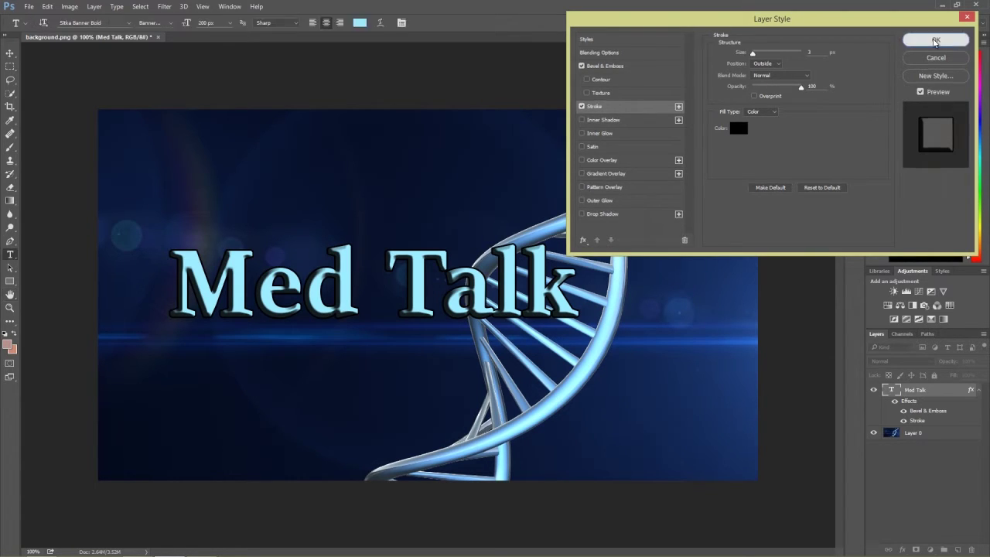
- Change the Med Talk title's text color to the pale periwinkle blue b1c7f2
left_click(359, 24)
mouse_move(748, 312)
left_mouse_down()
mouse_move(764, 312)
mouse_move(736, 317)
left_mouse_up()
left_click_drag(824, 331, 827, 321)
mouse_move(737, 300)
left_mouse_down()
mouse_move(729, 287)
mouse_move(753, 288)
mouse_move(756, 277)
mouse_move(715, 275)
mouse_move(739, 289)
mouse_move(719, 276)
left_mouse_up()
left_click(719, 276)
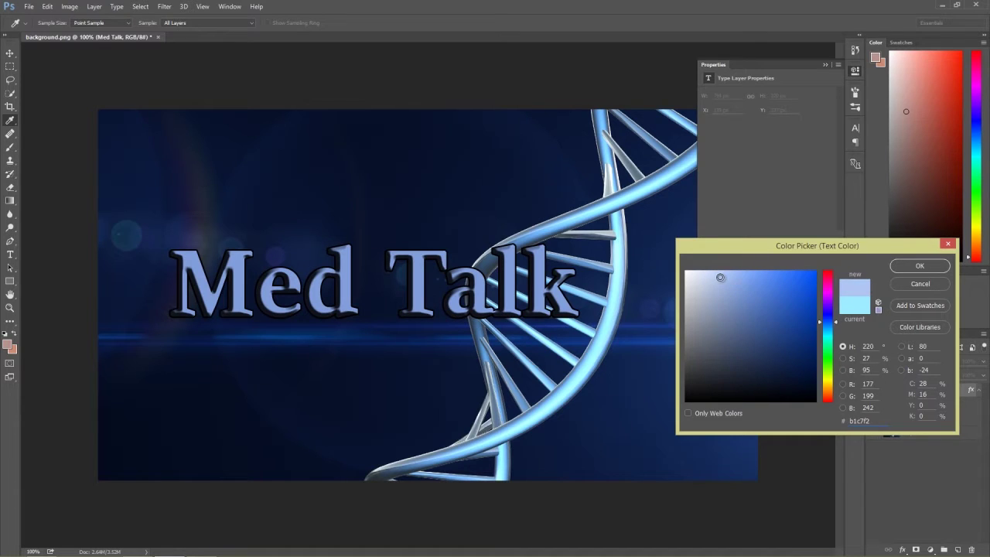
left_click(919, 266)
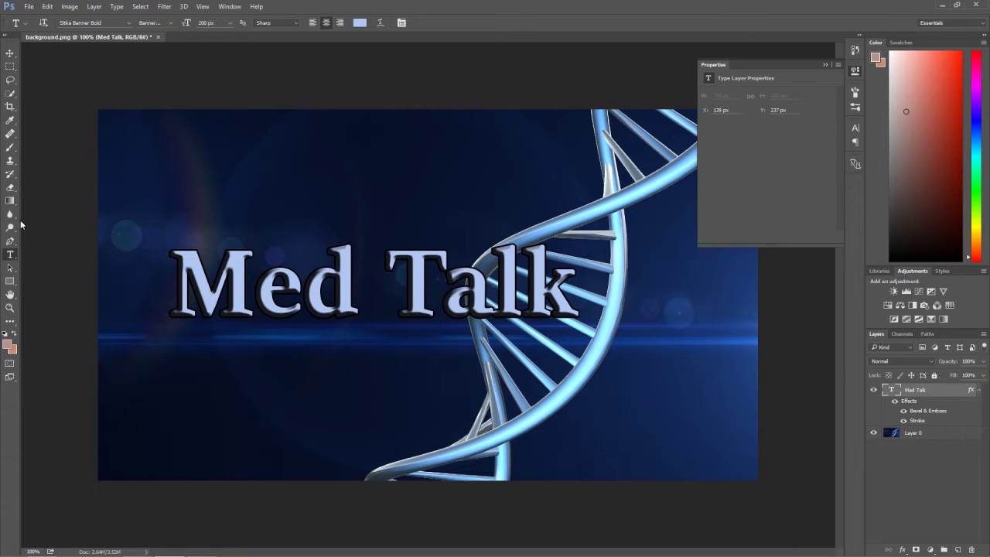
- Add a 72 px Sitka Banner Italic line reading "with" and the presenter's full name, placed beneath the title and offset to the right
left_click(11, 243)
left_click(10, 253)
left_click(372, 366)
left_click(229, 26)
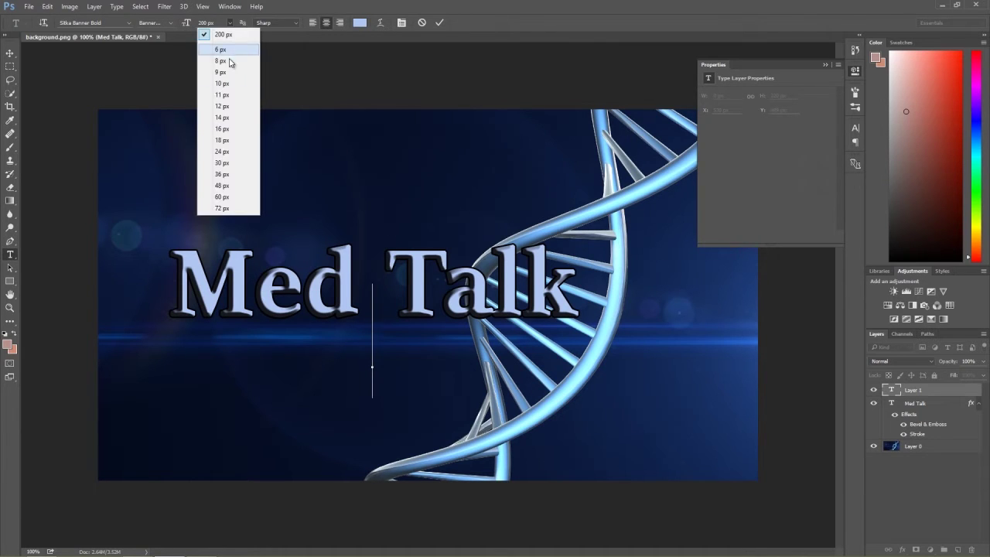
left_click(234, 210)
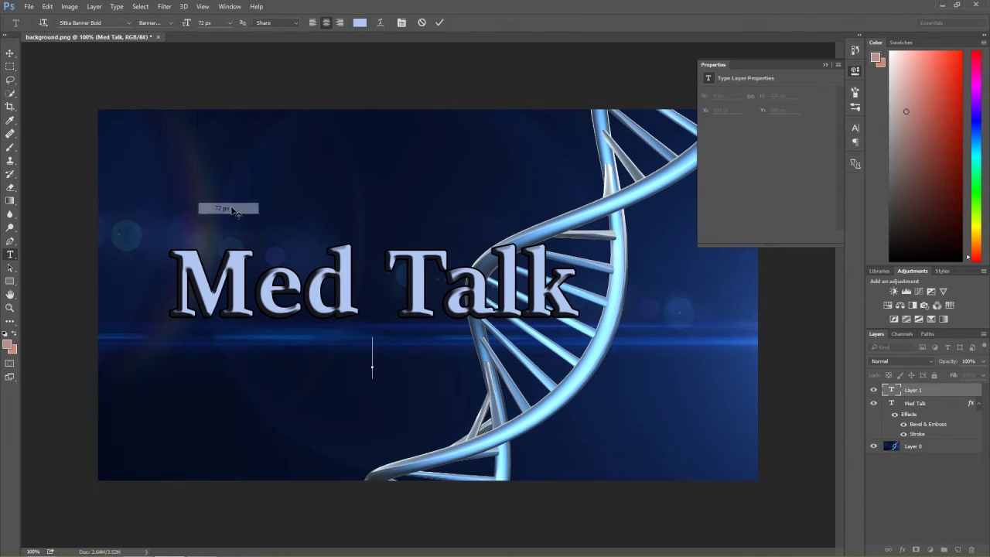
left_click(126, 21)
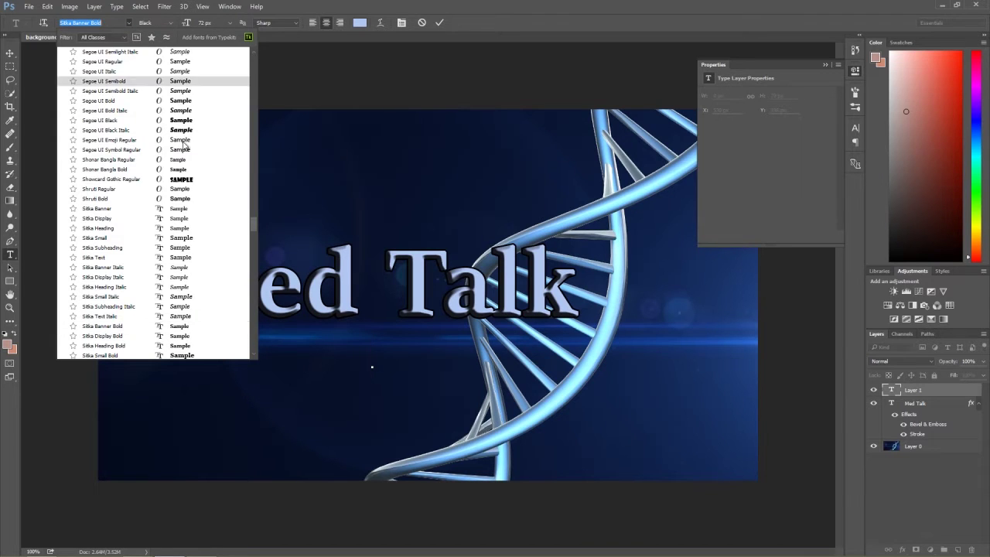
left_click(114, 268)
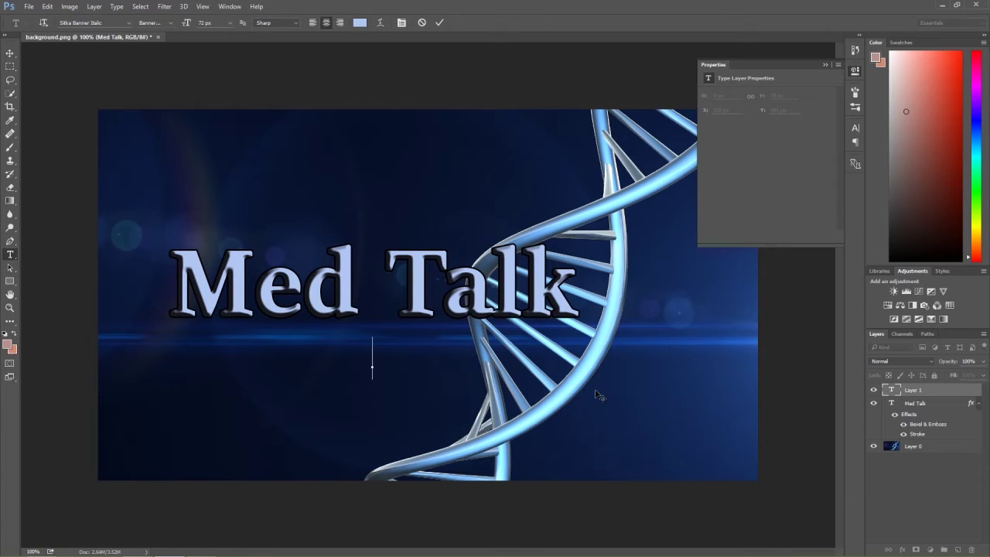
type("with")
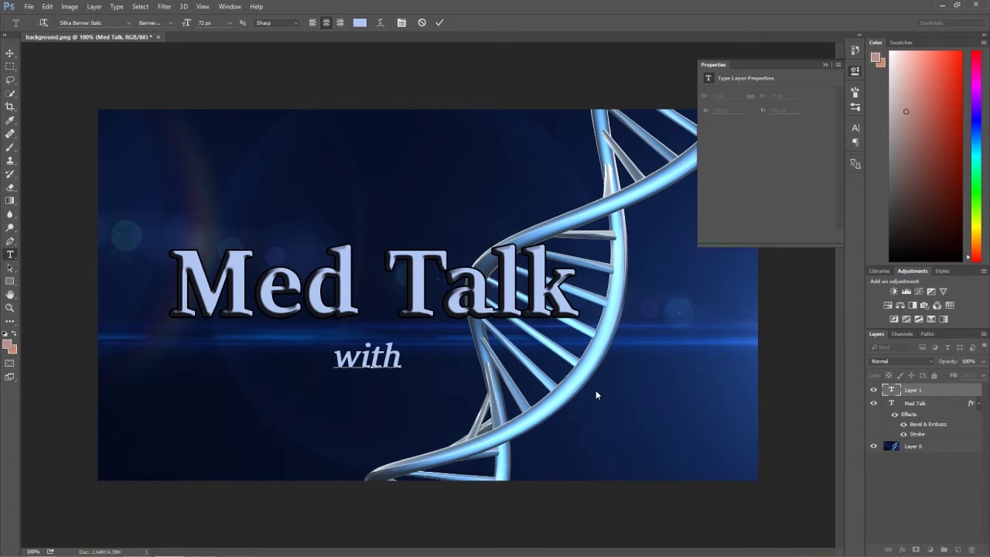
type(" Christina McDonald")
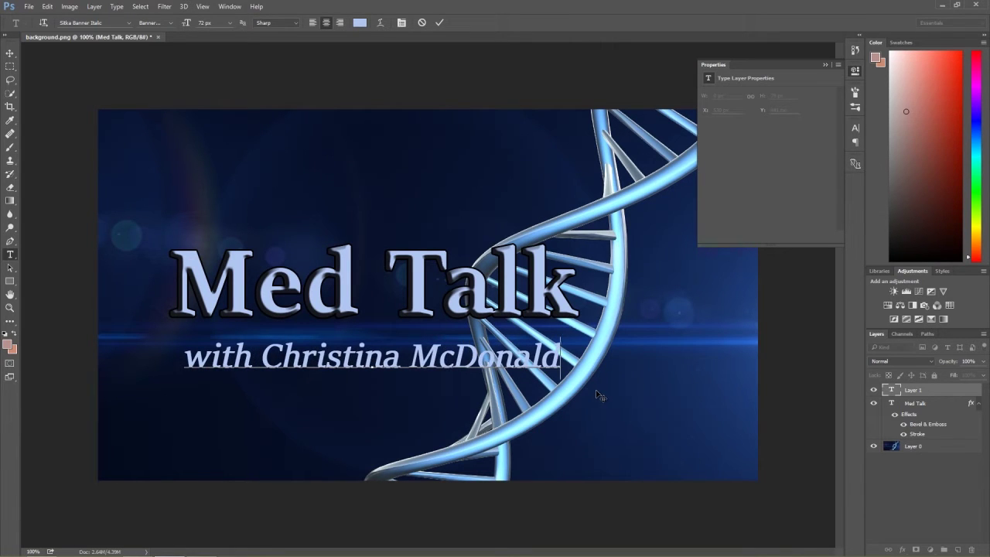
left_click_drag(545, 319, 704, 313)
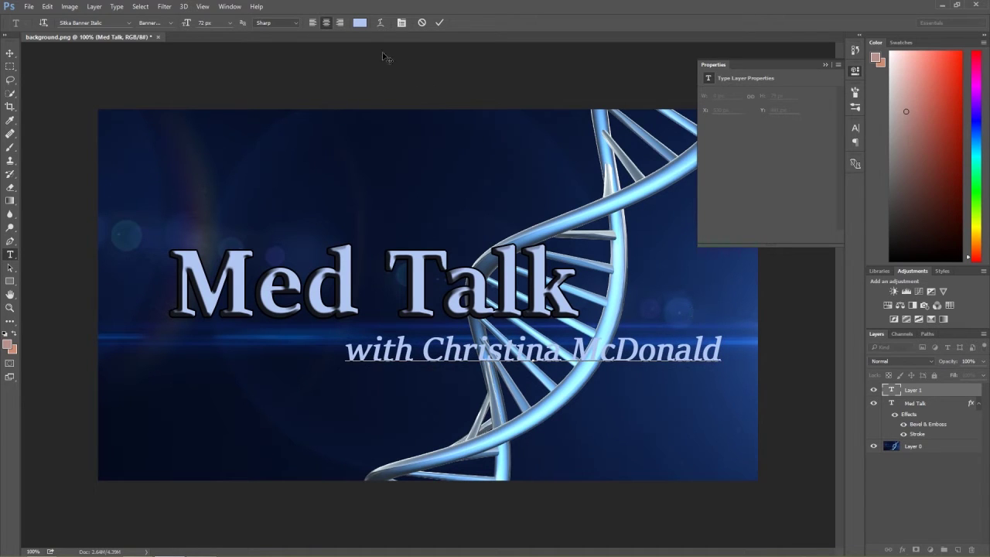
left_click(361, 24)
left_click_drag(734, 263, 685, 271)
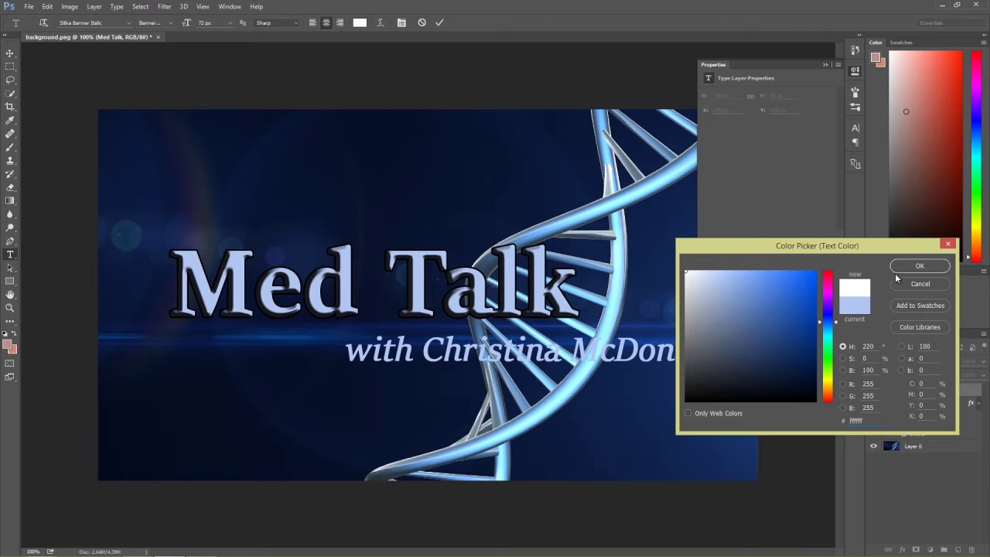
left_click(919, 283)
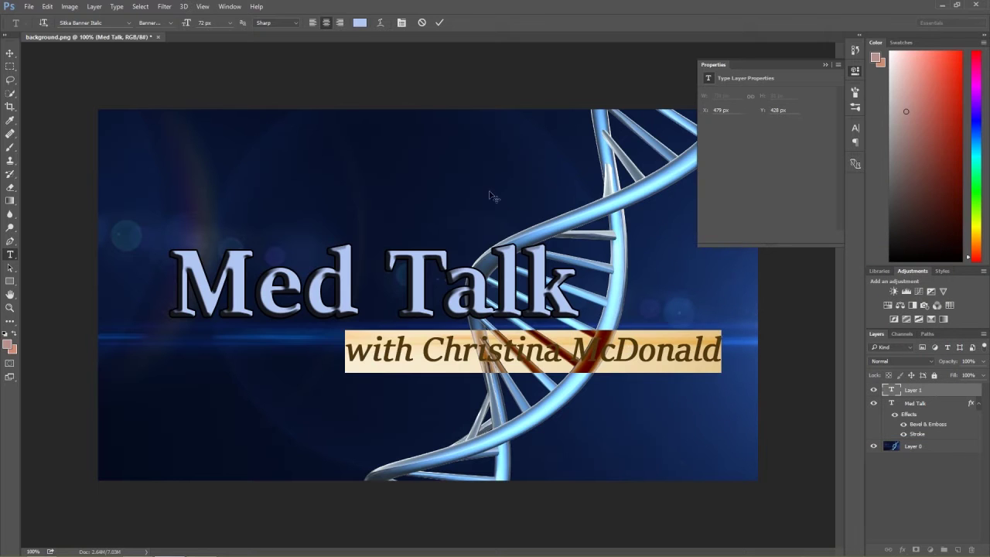
- Change the presenter line's text color to white (ffffff)
left_click(361, 23)
left_click(685, 271)
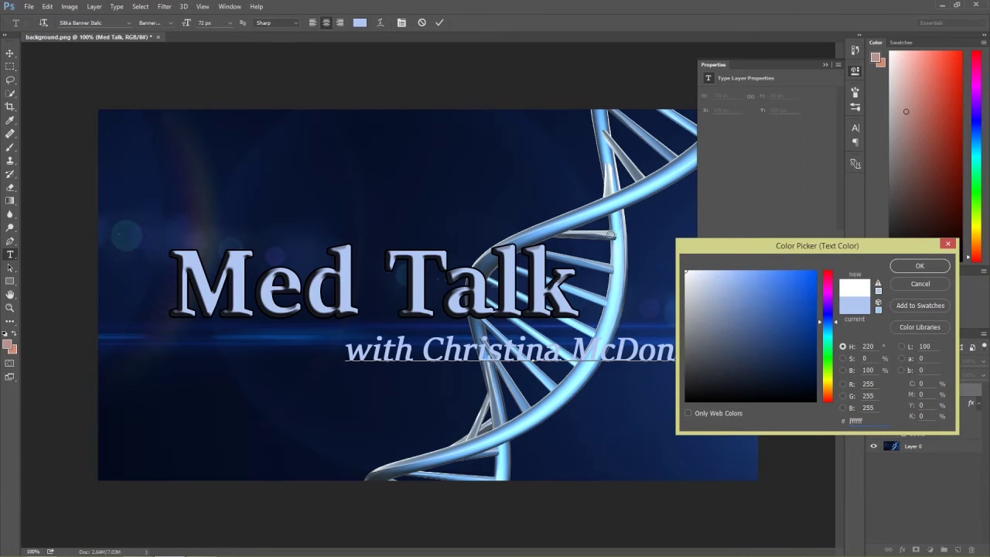
left_click(897, 265)
left_click(661, 357)
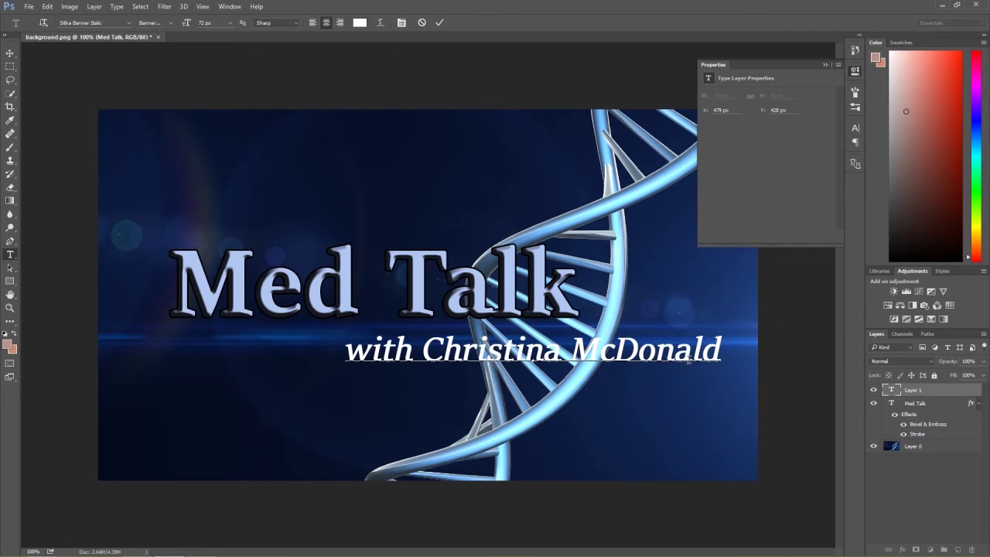
- Add a 3 px black outside Stroke at 100% opacity to the presenter line and apply the layer style
left_click(96, 7)
mouse_move(127, 96)
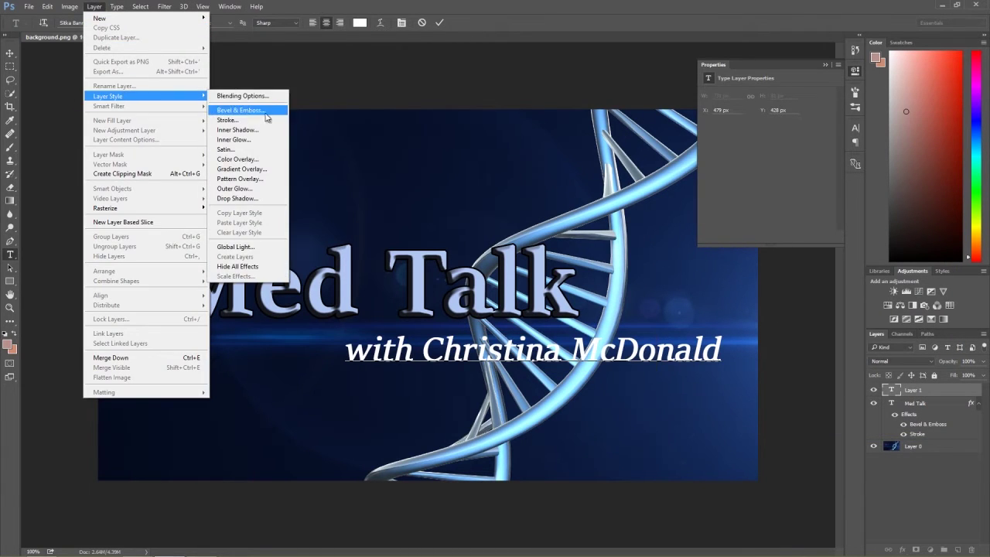
left_click(241, 120)
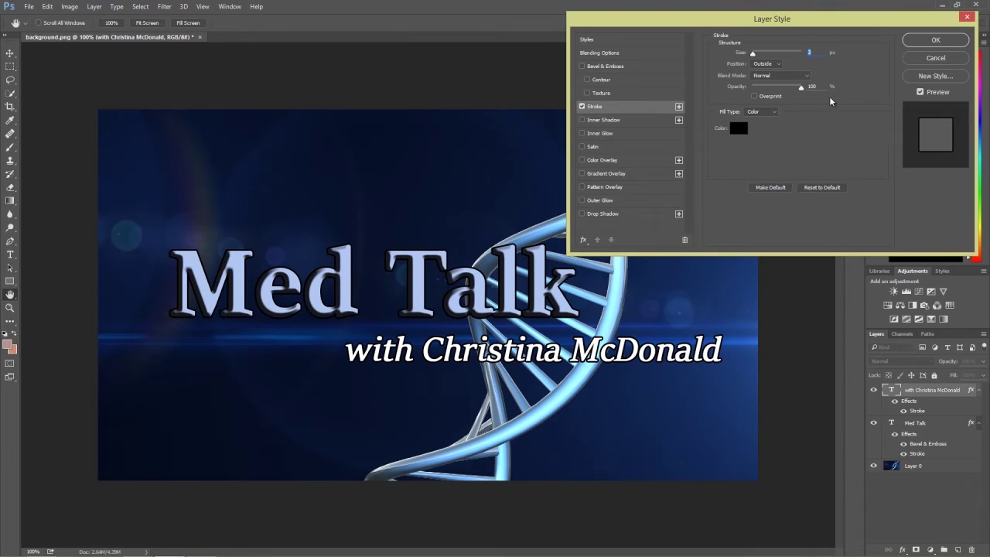
left_click(934, 40)
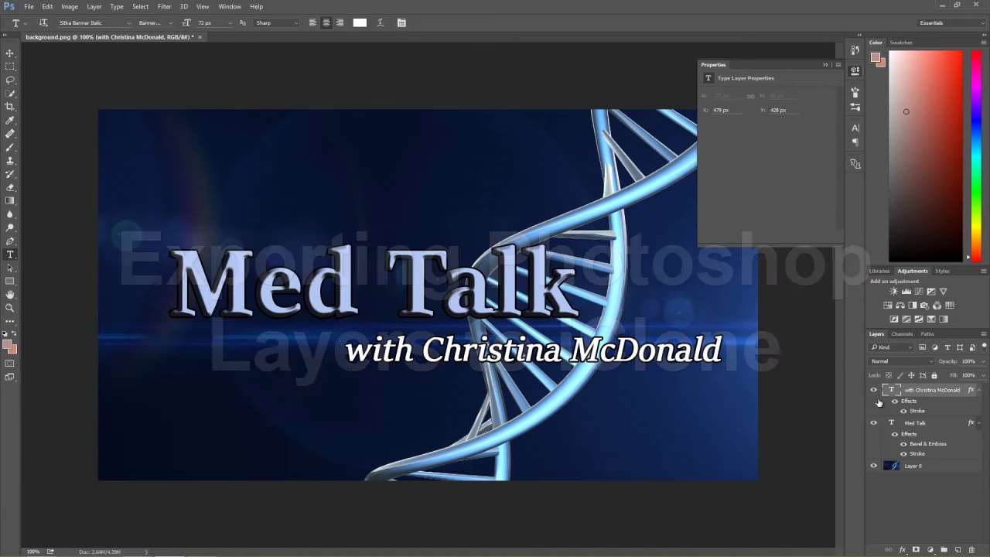
- Hide the background and presenter layers, and quick-export the Med Talk title alone as a PNG named Med Talk on the Desktop
left_click(873, 466)
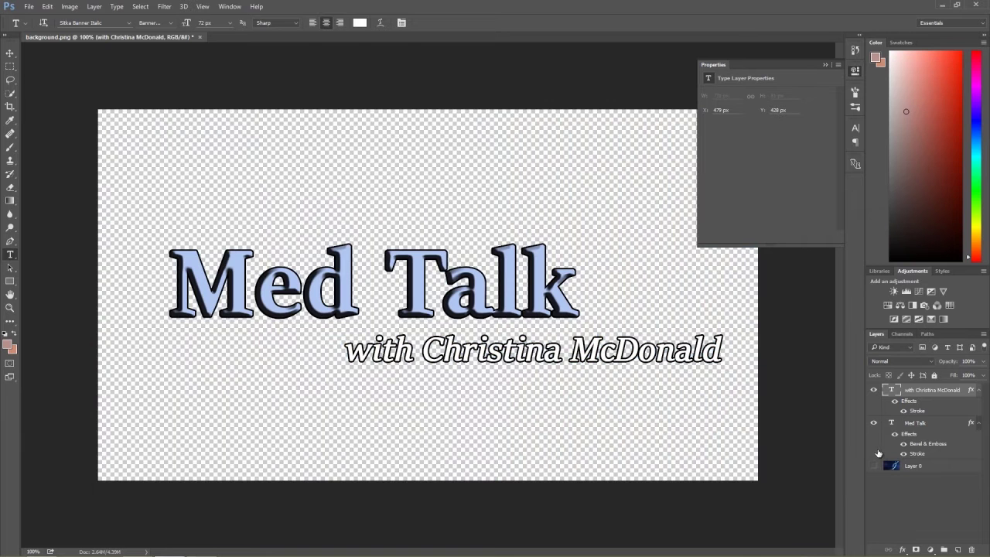
left_click(874, 389)
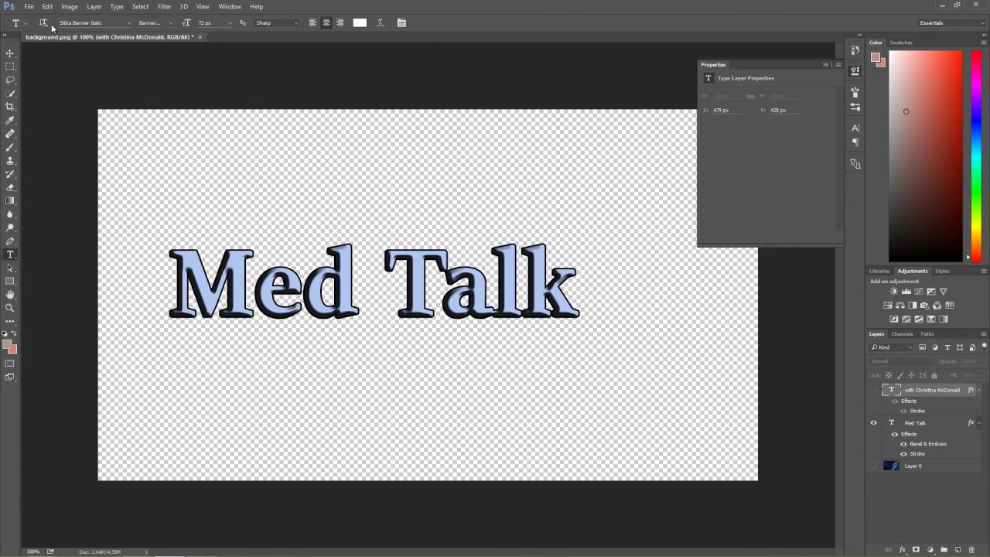
left_click(29, 7)
mouse_move(74, 154)
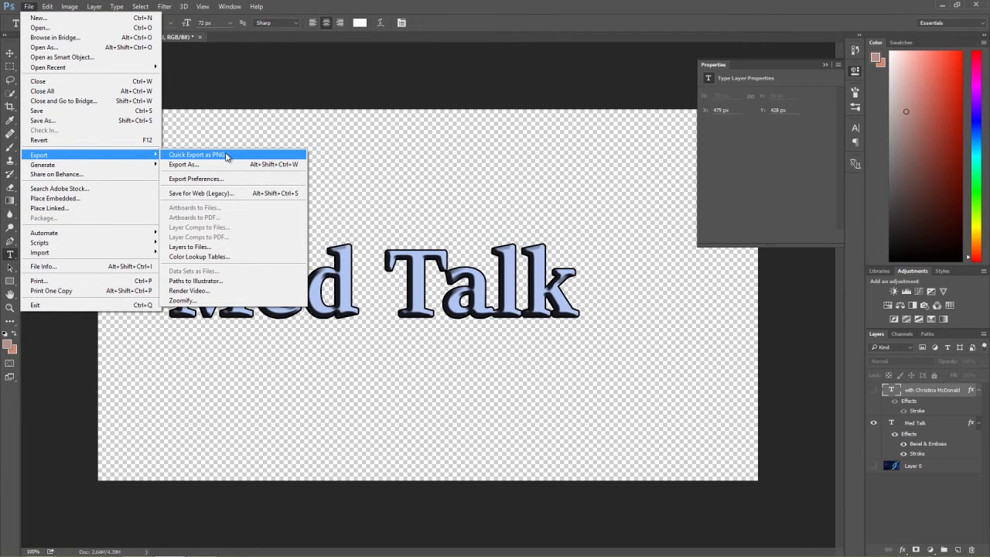
left_click(227, 156)
type("Med T")
key("Return")
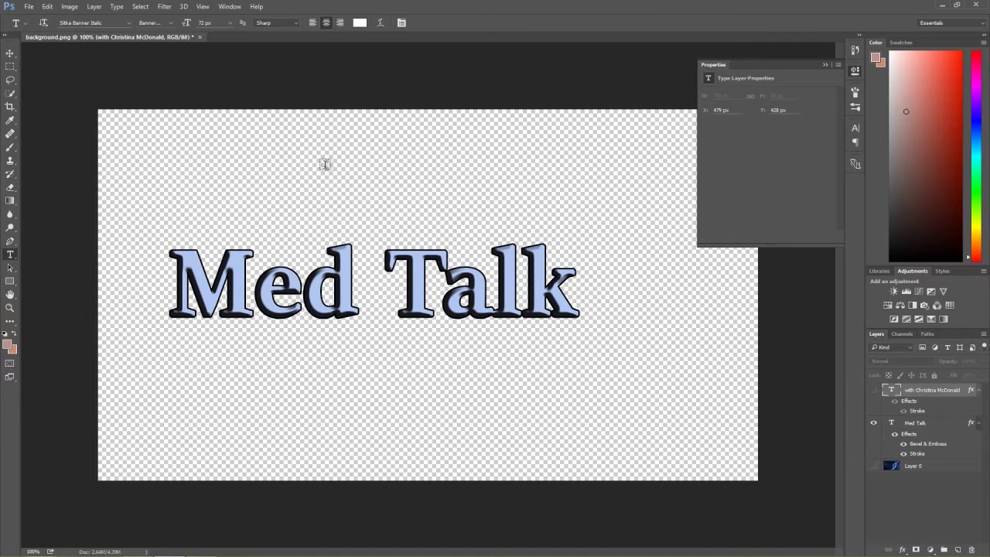
- Show only the presenter line instead of the title and quick-export it as a PNG on the Desktop, named with the presenter's short first name
left_click(874, 389)
left_click(873, 422)
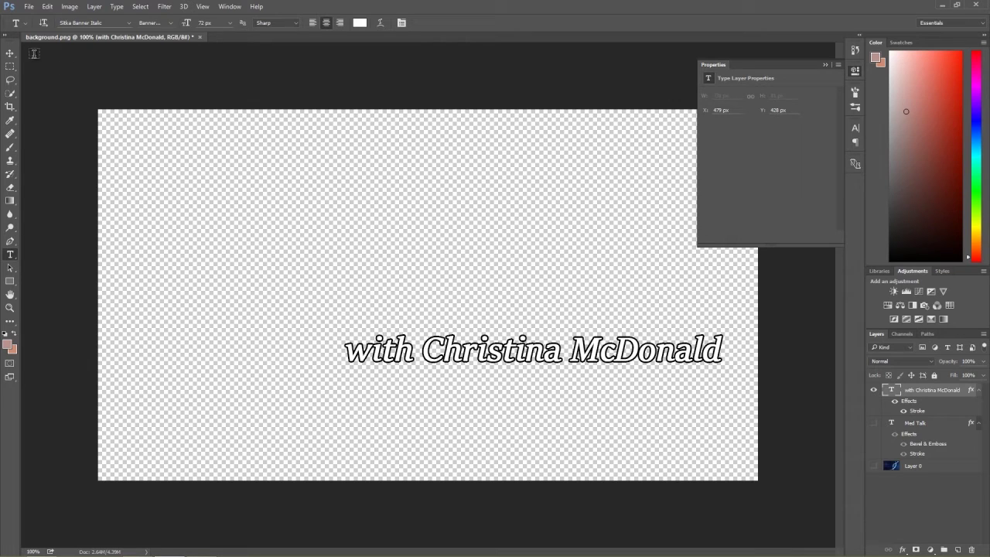
left_click(29, 6)
mouse_move(85, 159)
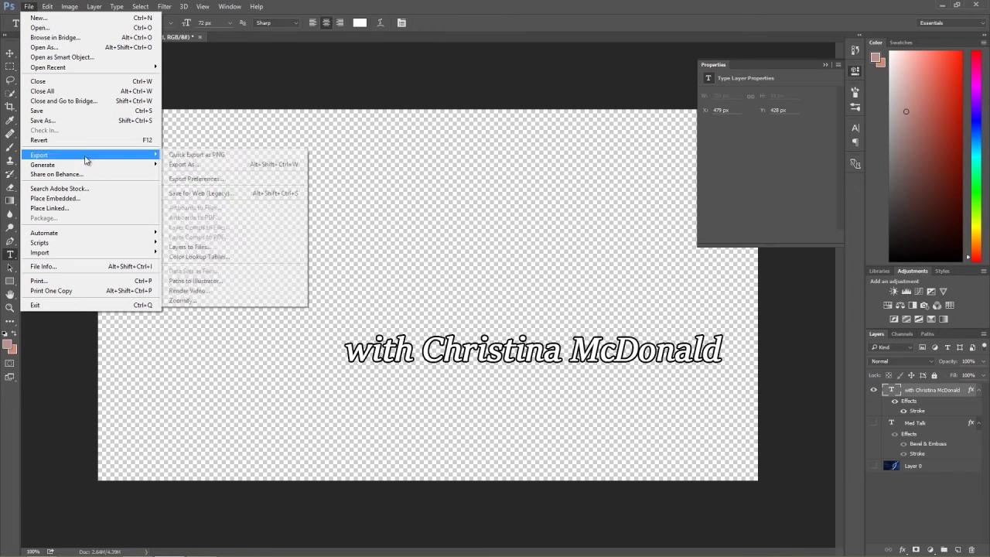
left_click(190, 154)
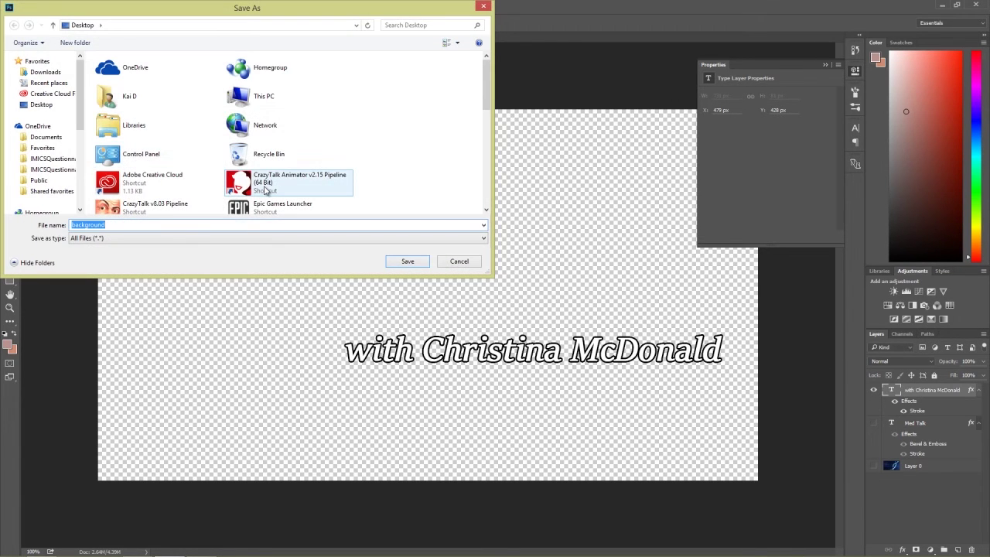
type("Tina")
left_click(404, 261)
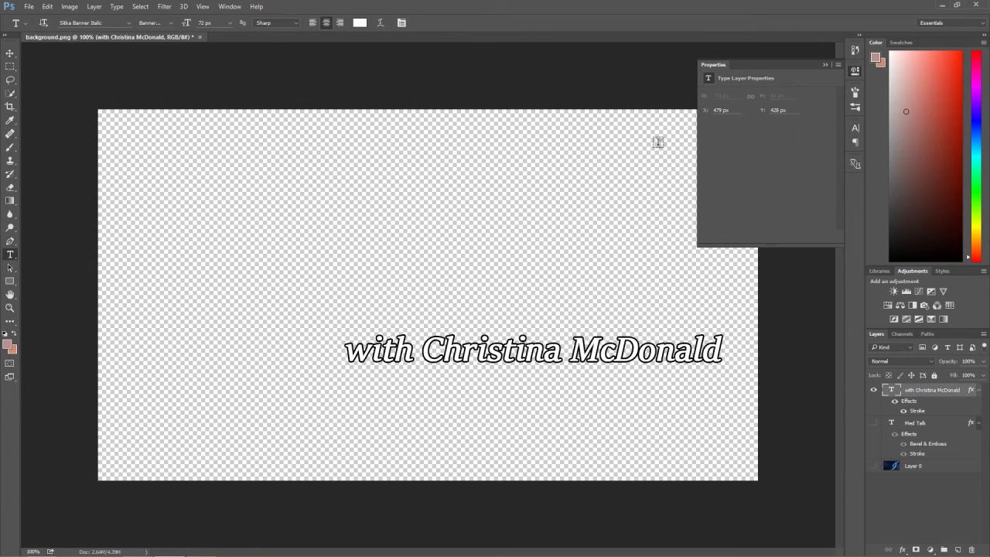
- Bring the Med Talk image from the Desktop into the iClone scene as a Plane over the DNA background
key("alt+Tab")
key("alt+Tab")
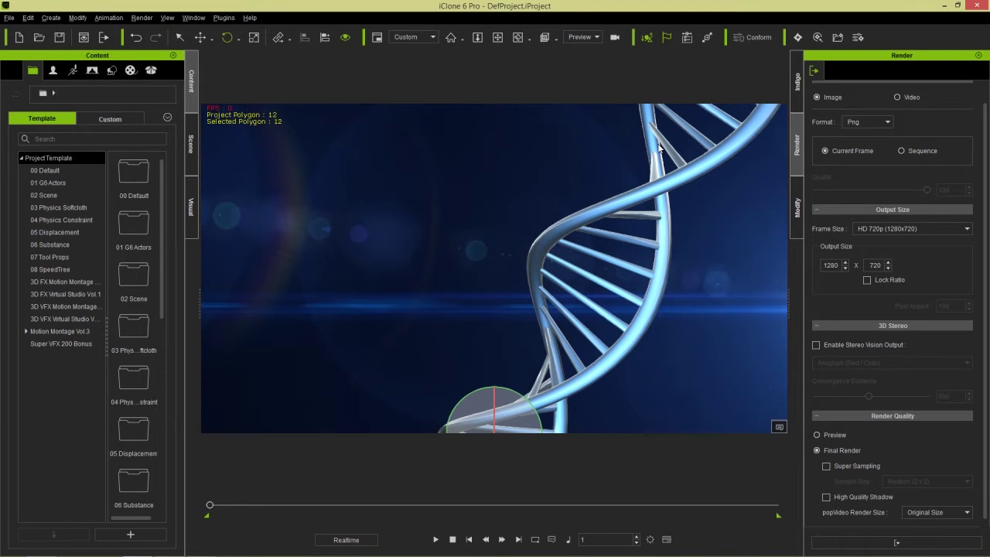
key("super+d")
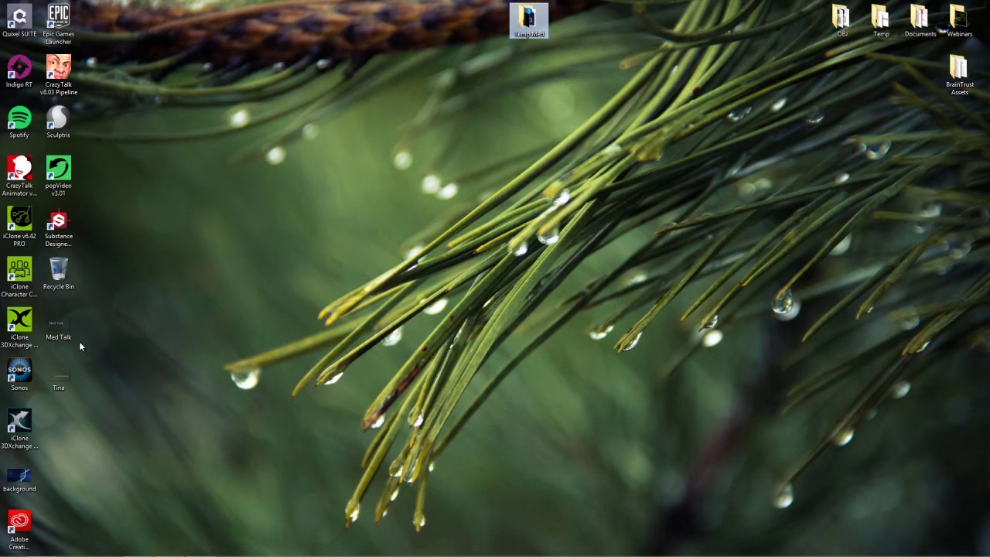
left_click_drag(71, 325, 90, 324)
left_click_drag(340, 248, 433, 277)
key("alt+Tab")
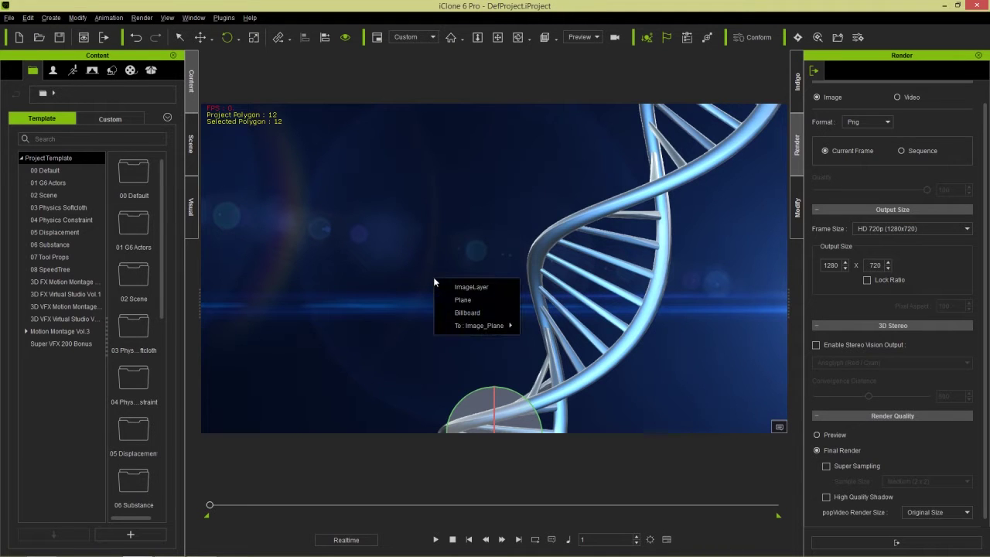
left_click(484, 300)
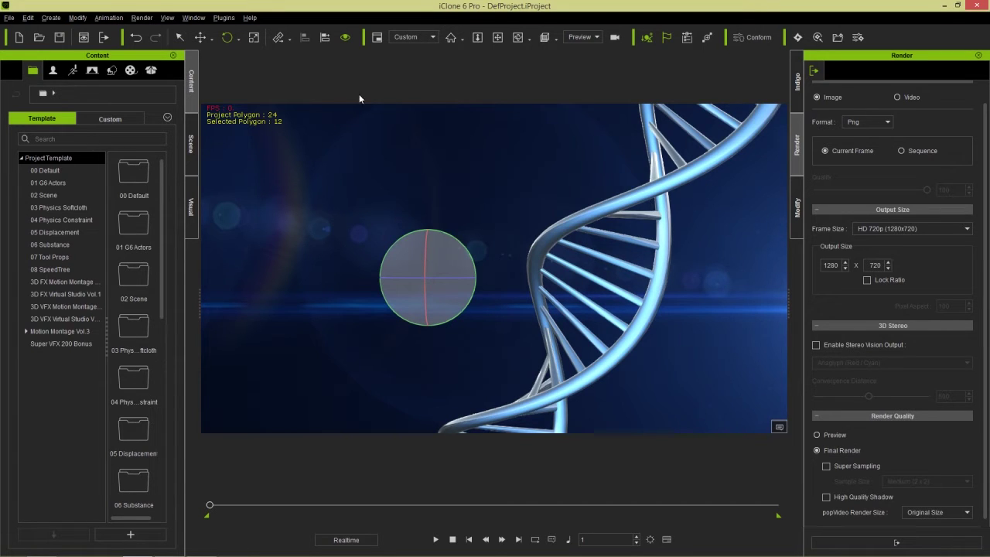
- Rename the newly added image plane to MedTalk in the scene list
left_click(191, 143)
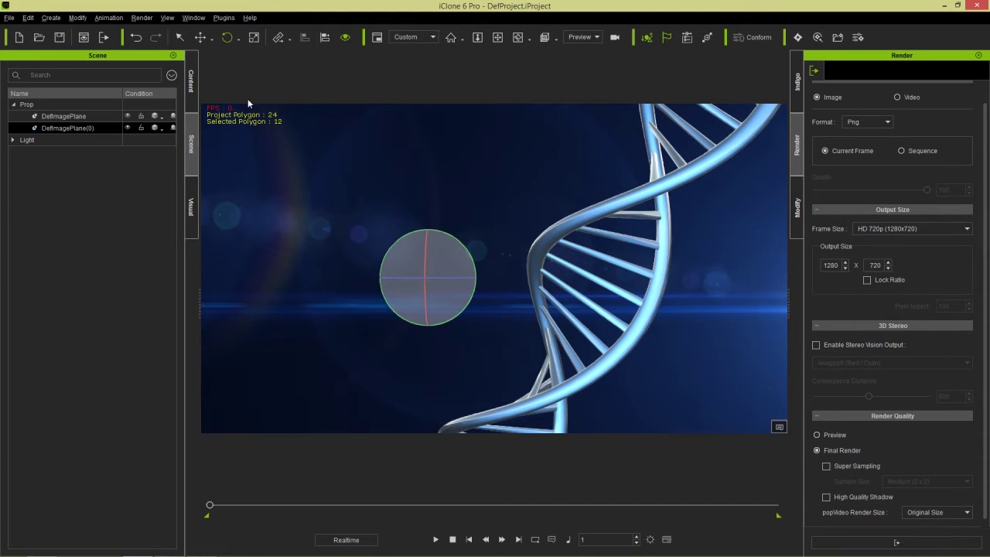
double_click(78, 127)
type("MedTalk")
key("Return")
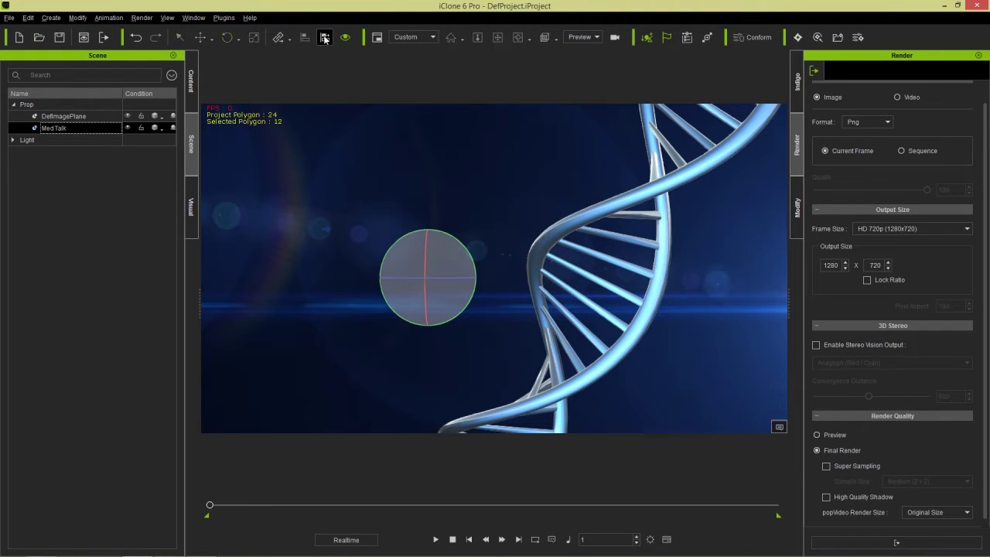
- Align the MedTalk plane to the DefImagePlane background on X, Y and Z using the Pivot option
left_click(70, 116)
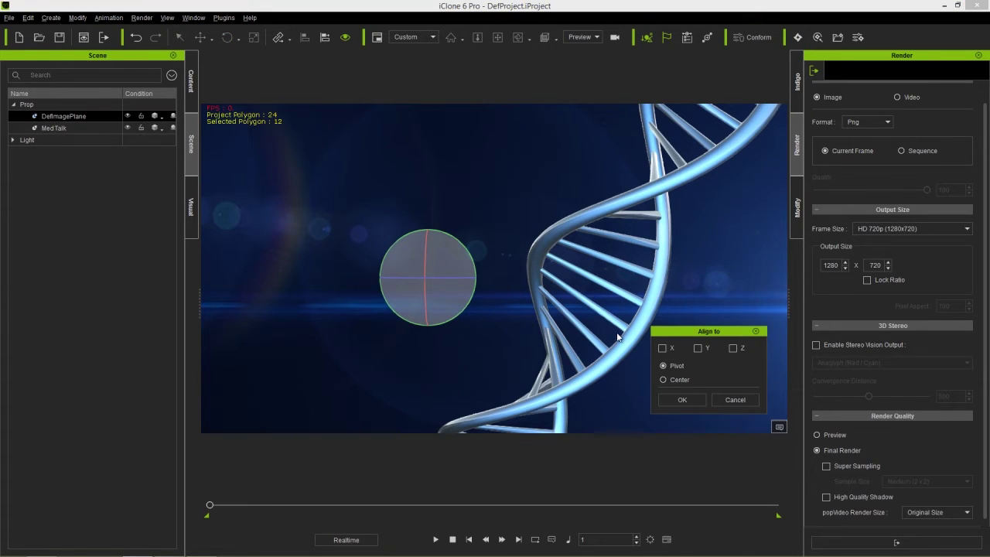
left_click(662, 348)
left_click(698, 348)
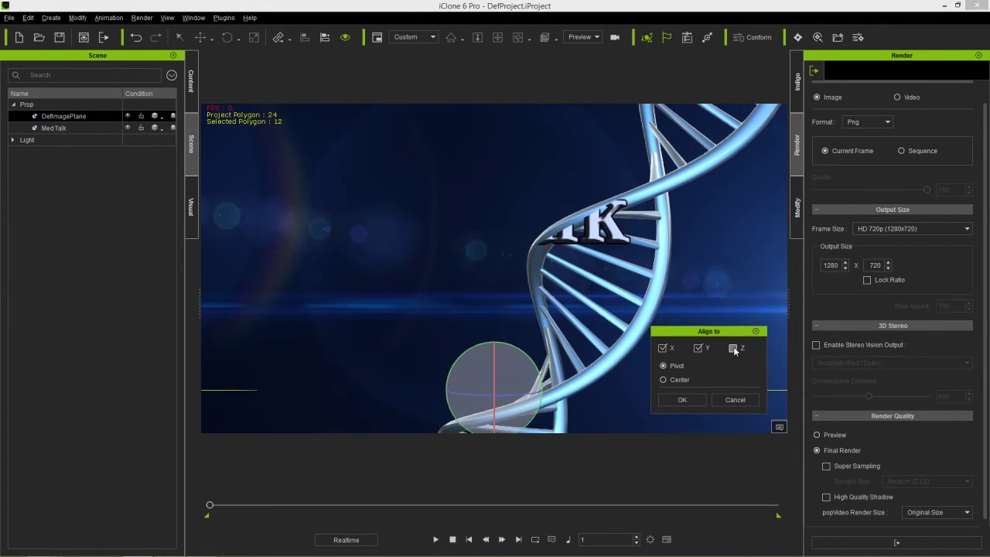
left_click(733, 348)
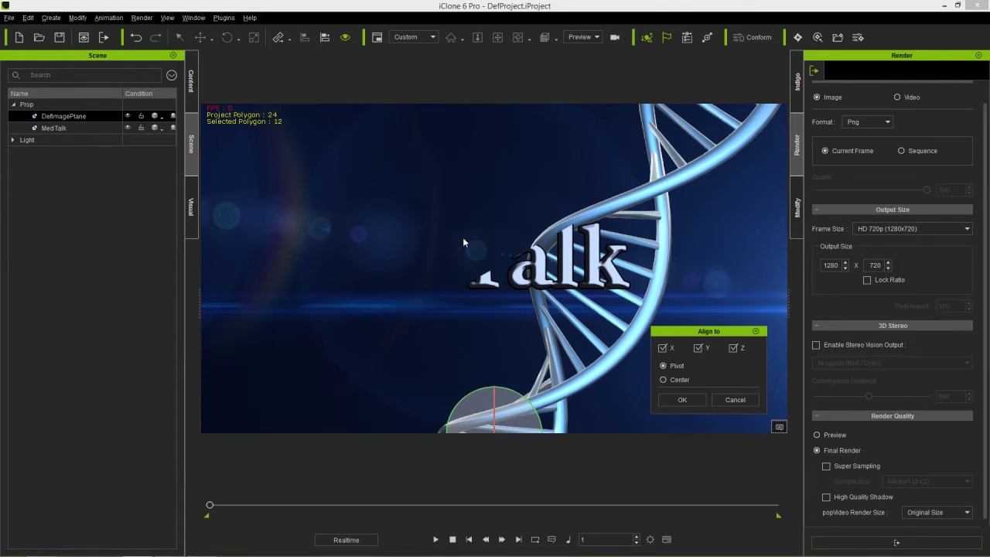
left_click(682, 400)
- Switch to the Move tool and add a new camera to the scene from the current view
key("w")
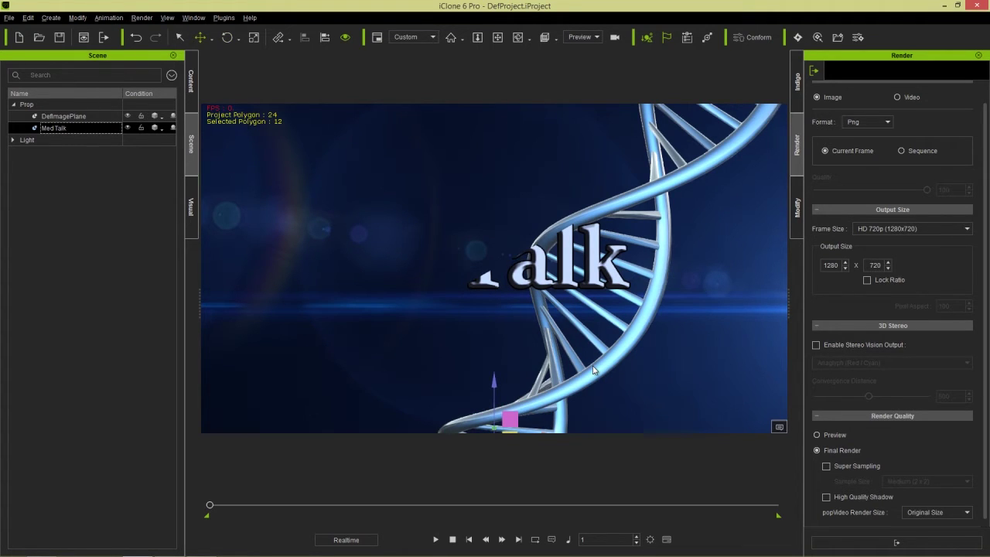
left_click(51, 18)
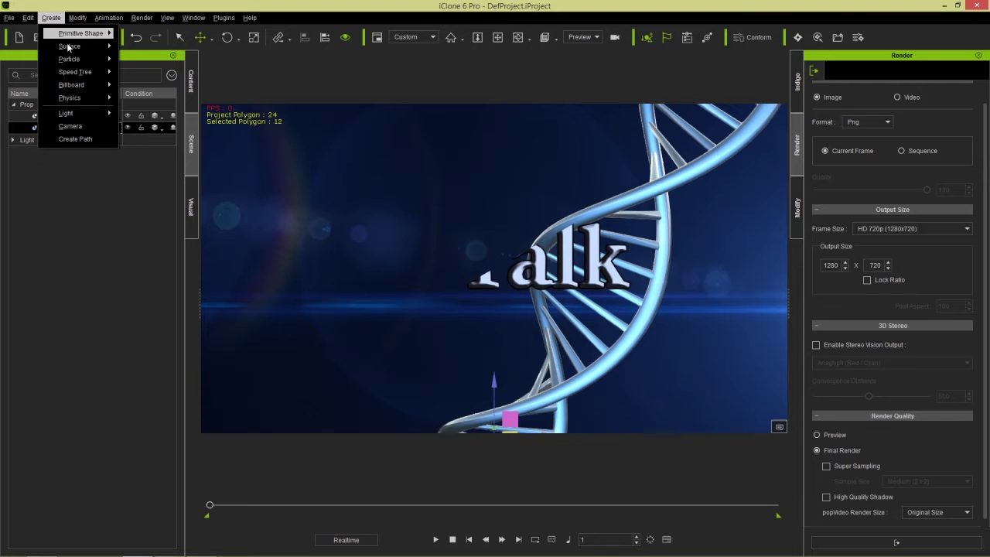
left_click(90, 128)
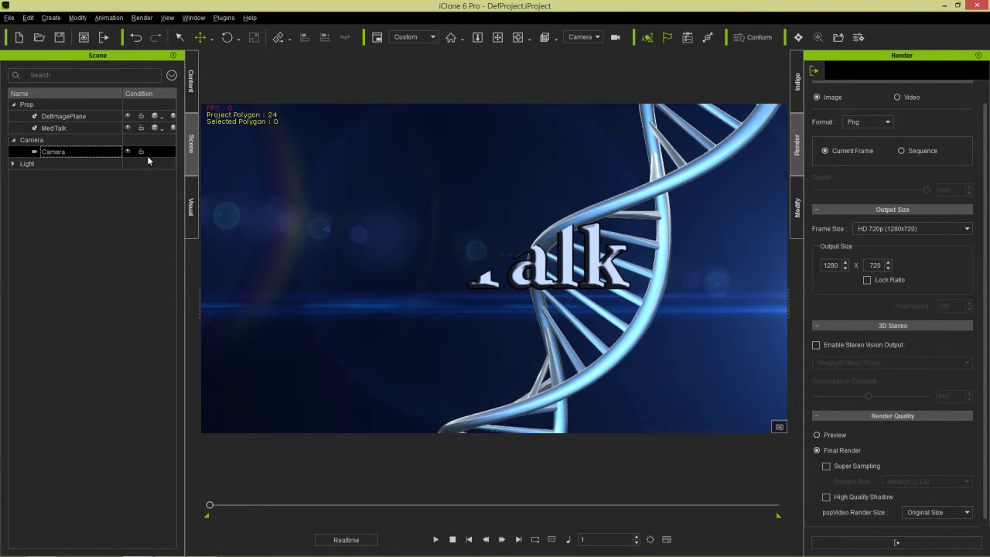
- Examine the overlapping MedTalk and background planes from an angle in the Preview view, and return to the new Camera view
left_click(593, 37)
left_click(586, 45)
scroll(592, 259, "down", 5)
right_click_drag(638, 281, 679, 272)
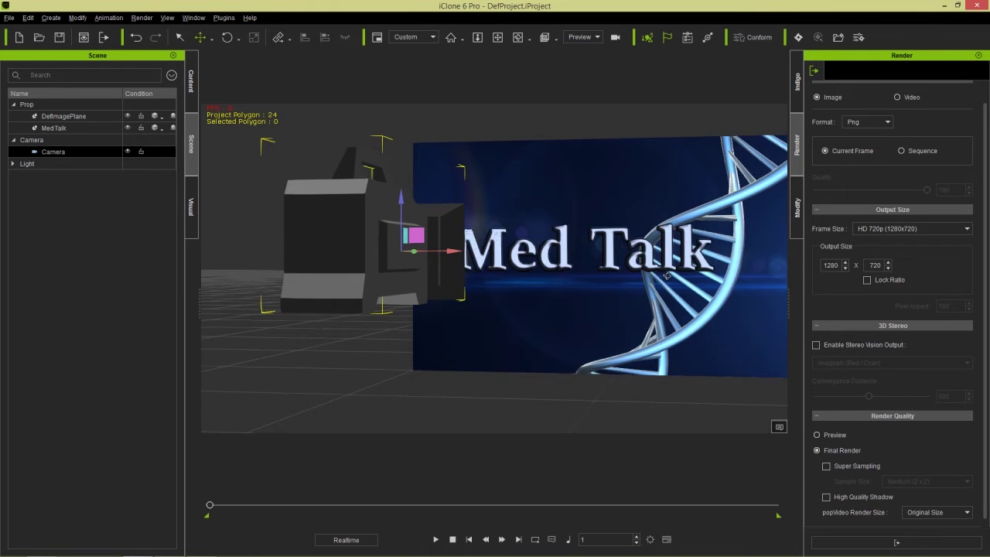
left_click(80, 128)
mouse_move(592, 362)
left_mouse_down()
mouse_move(686, 401)
mouse_move(603, 369)
left_mouse_up()
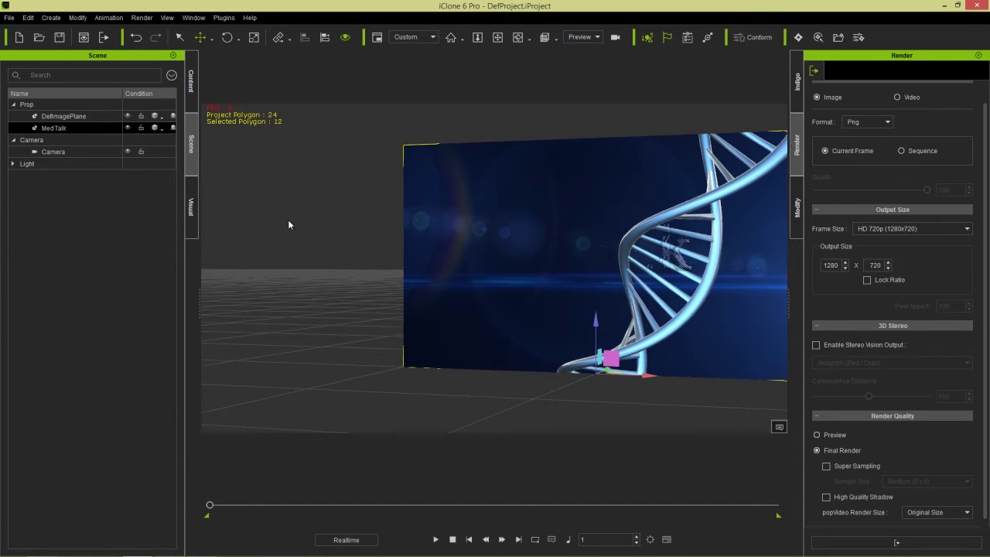
left_click(78, 127)
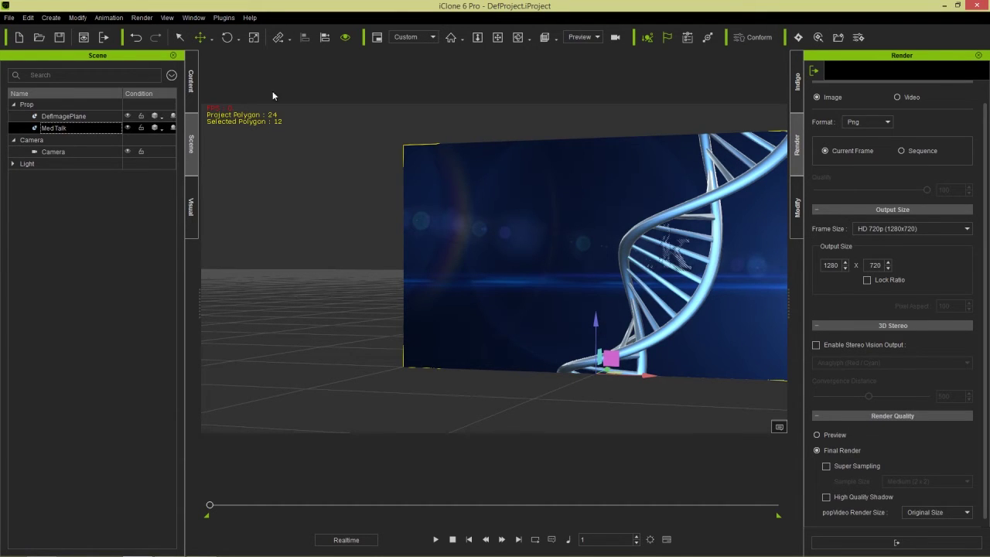
left_click(582, 37)
left_click(581, 60)
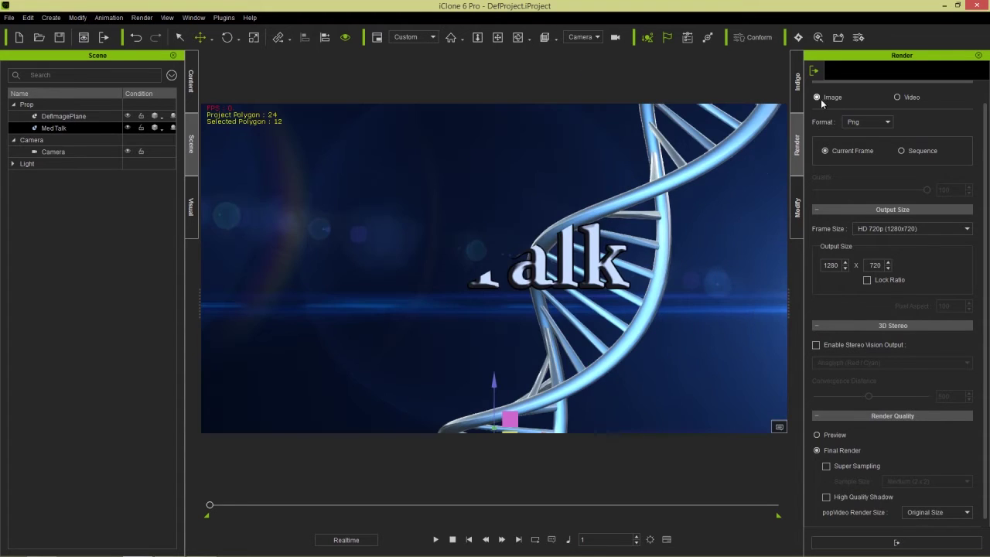
- Move the MedTalk plane in front of the background, trying Y positions 490 and 495 and settling on 492
left_click(796, 207)
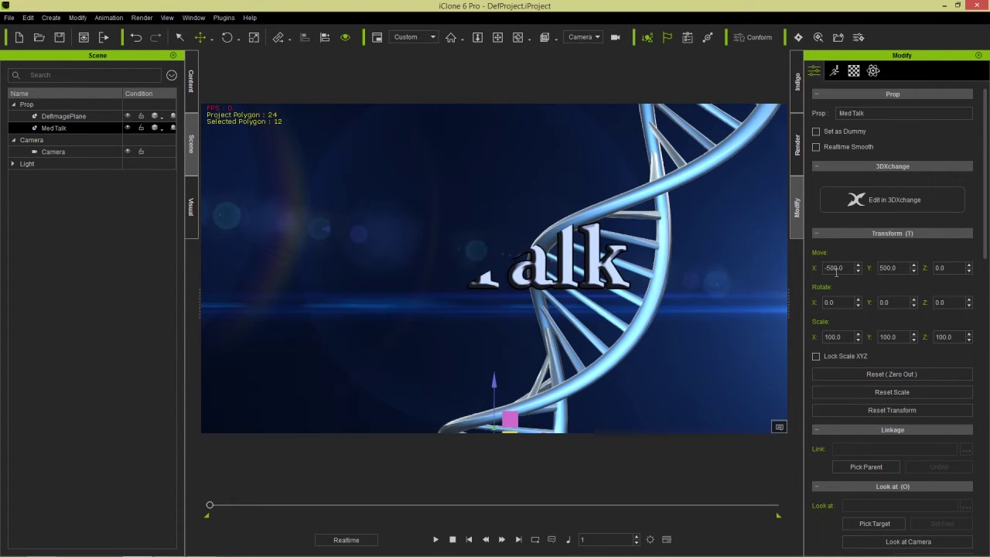
left_click(913, 271)
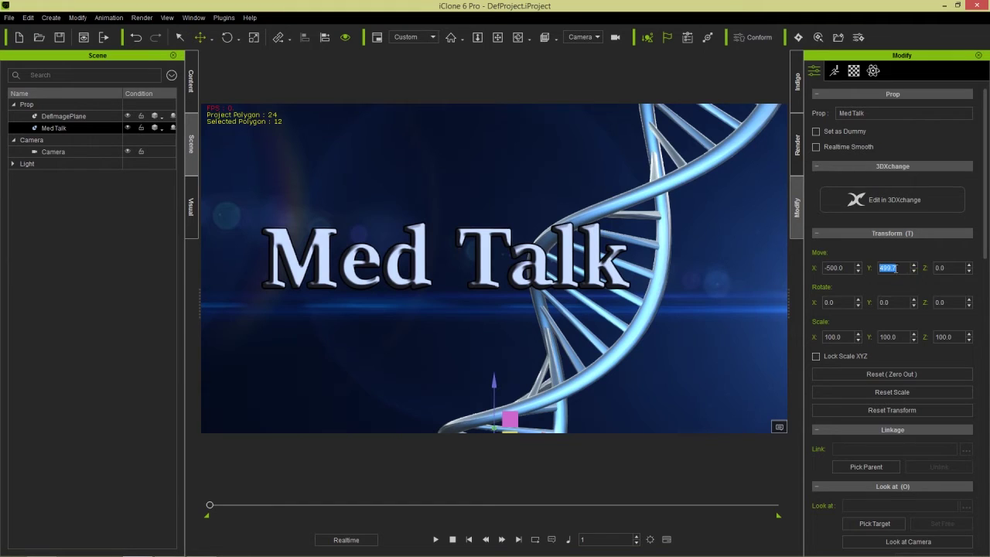
type("490")
key("Return")
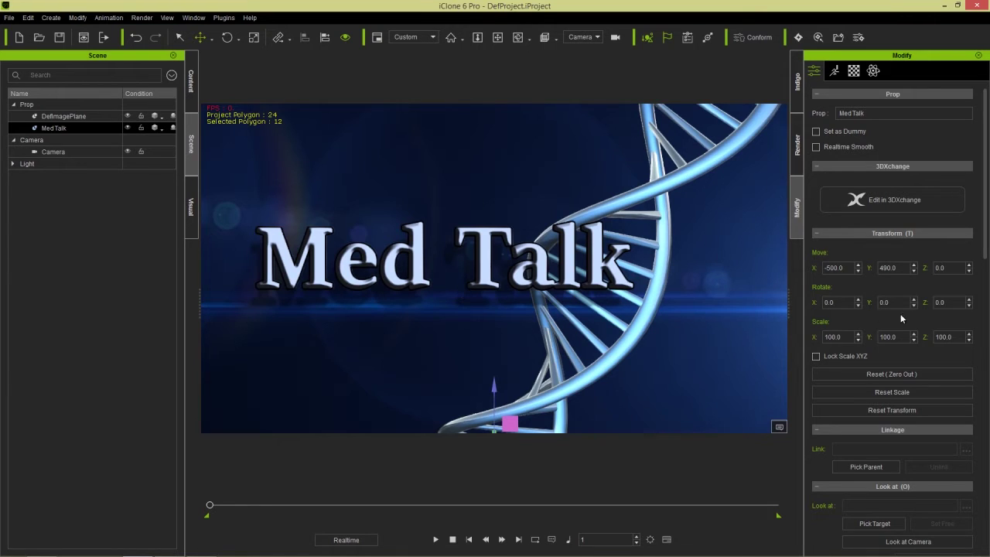
double_click(896, 267)
type("495")
key("Return")
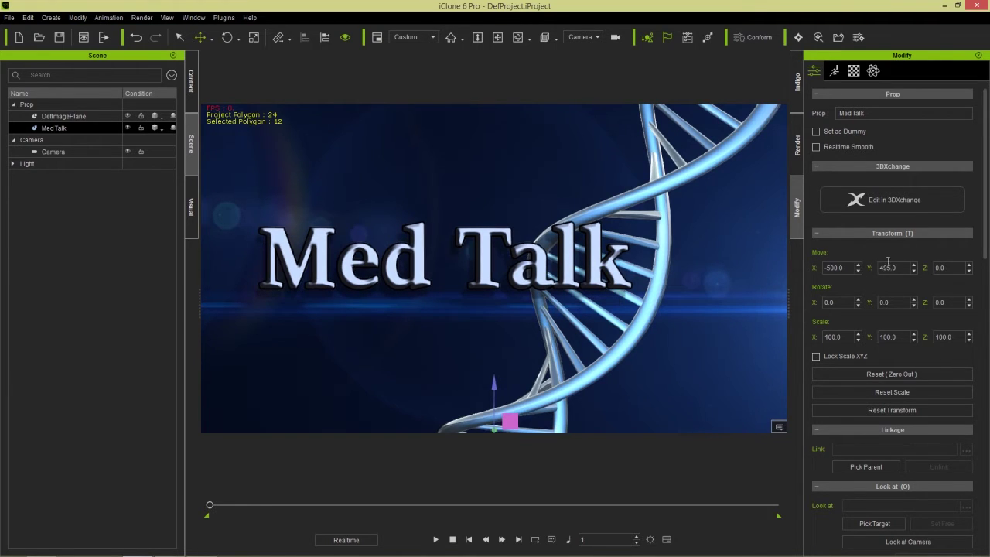
double_click(896, 268)
type("492")
key("Return")
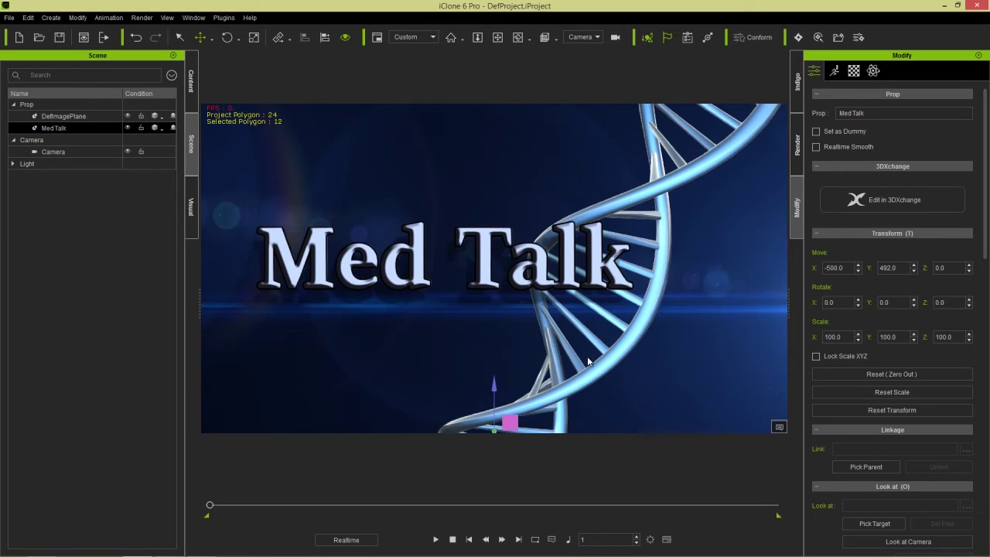
- Expand the scene's Light group and inspect the Key directional light and its rotation
left_click(12, 163)
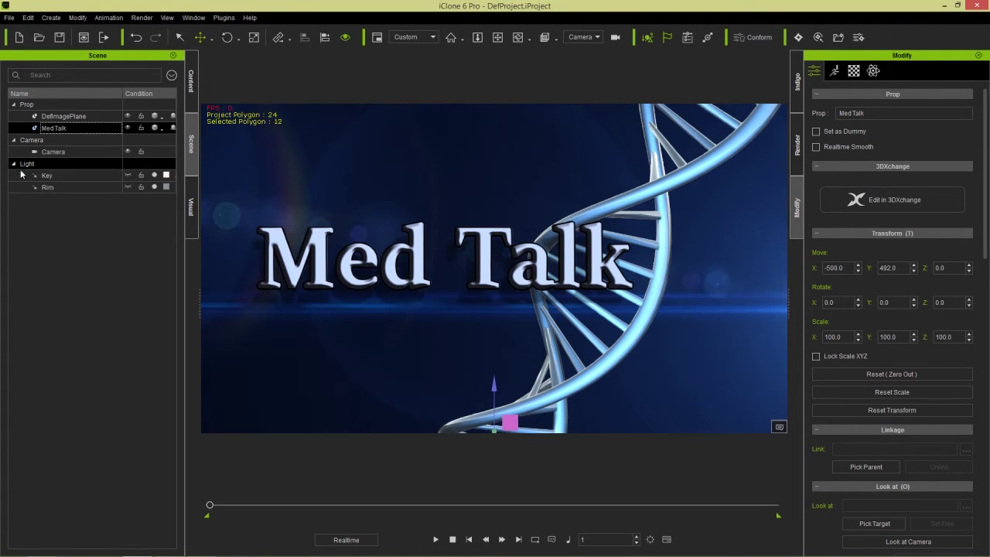
left_click(80, 179)
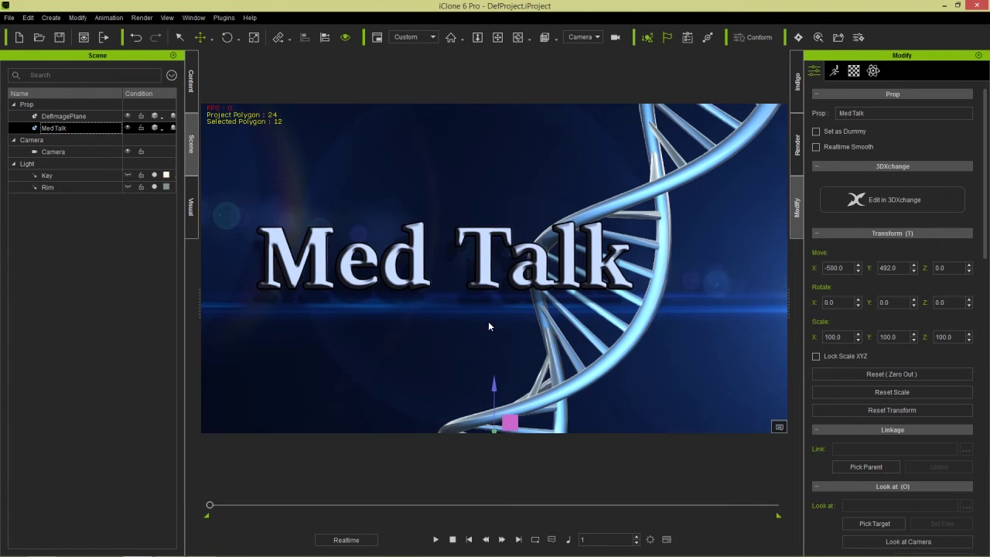
mouse_move(493, 248)
left_mouse_down()
mouse_move(470, 251)
mouse_move(507, 252)
mouse_move(491, 256)
left_mouse_up()
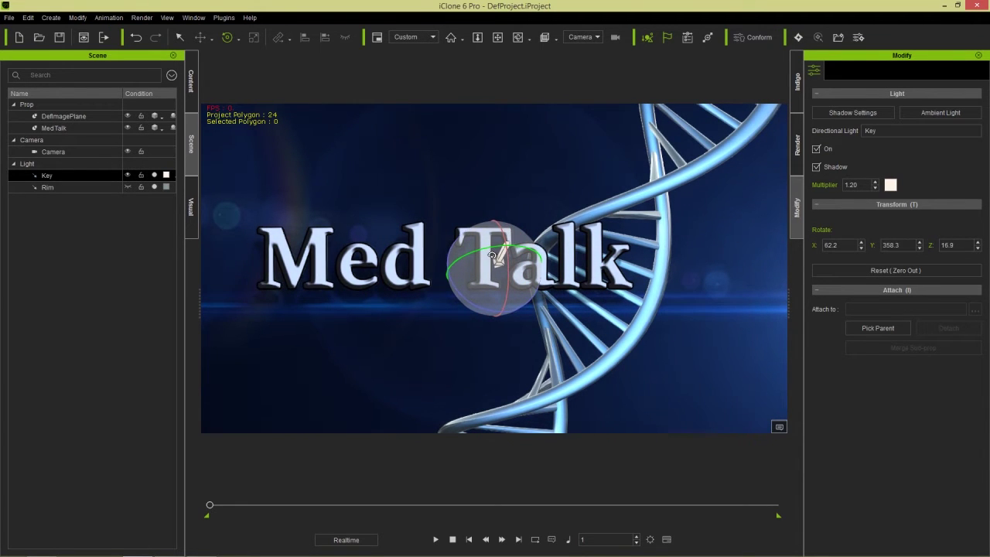
left_click(507, 270)
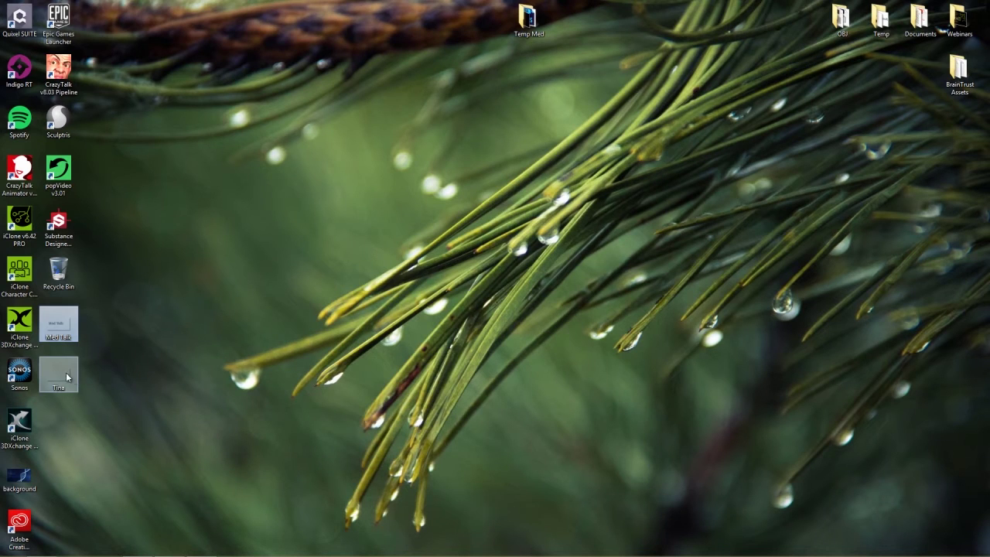
- Bring the presenter text image from the desktop into the iClone scene as a Plane and rename it with the presenter's first name
left_click_drag(66, 372, 220, 359)
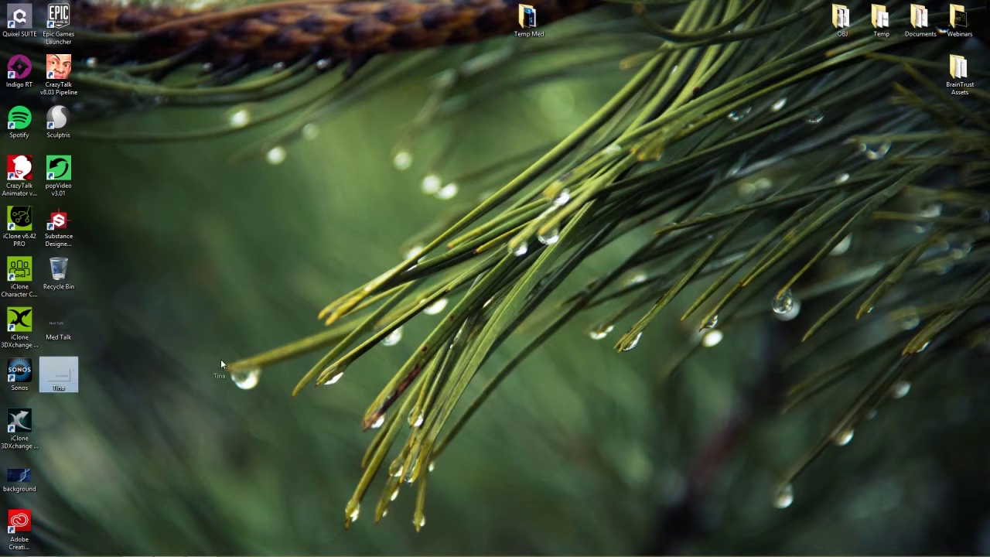
key("alt+Tab")
key("Tab")
left_click_drag(403, 256, 496, 358)
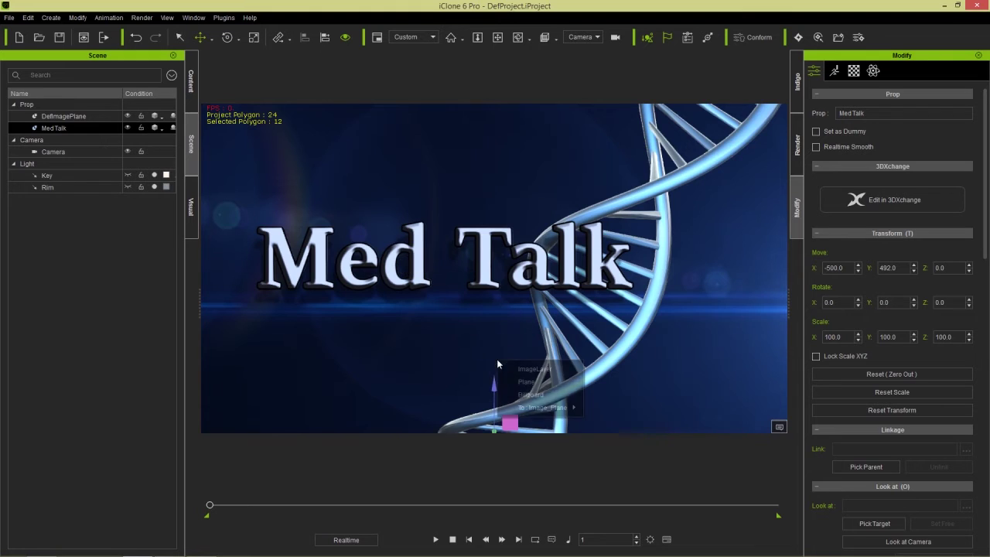
left_click(543, 380)
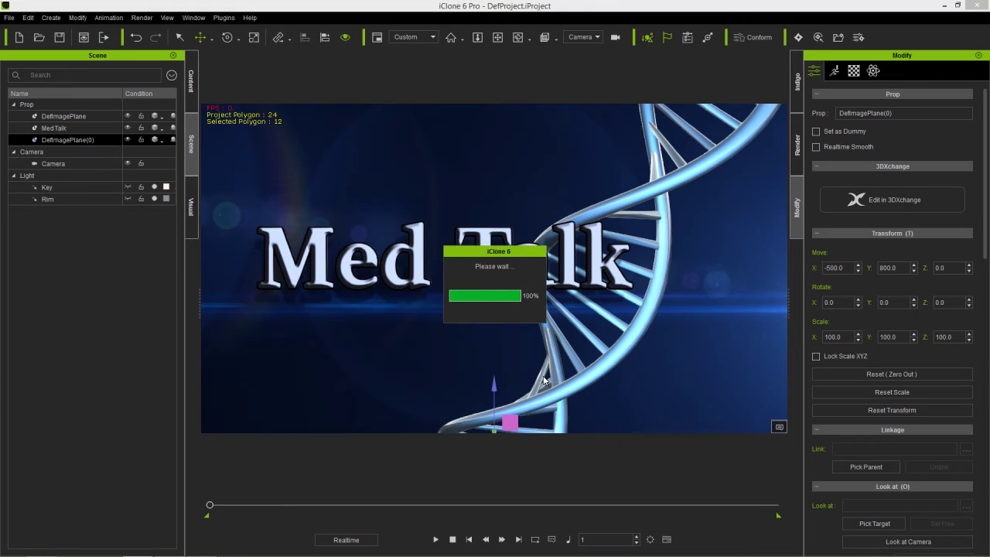
double_click(84, 139)
type("Tina")
key("Return")
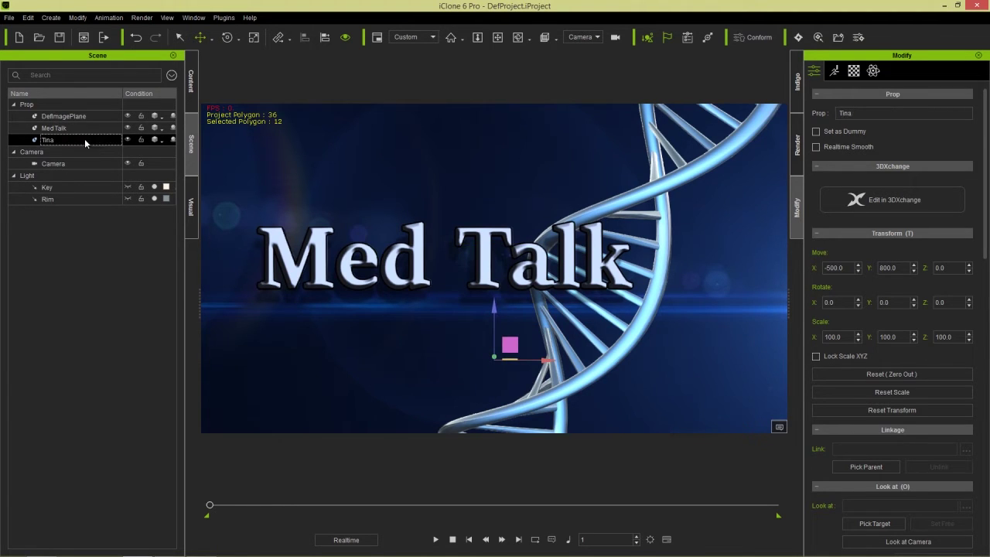
- Align the presenter text plane to the DefImagePlane background on X, Y and Z using the Pivot option
left_click(326, 43)
left_click(67, 118)
left_click(662, 348)
left_click(702, 348)
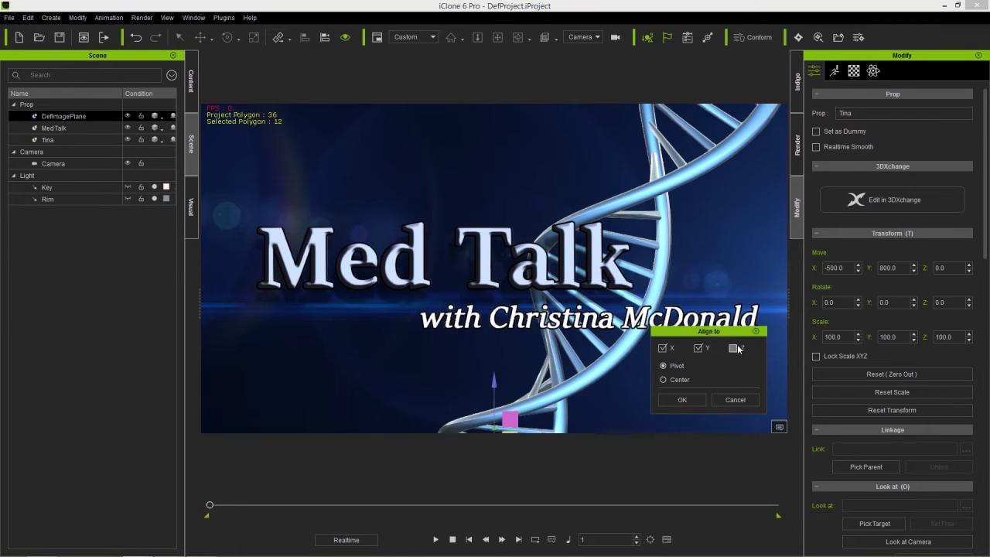
left_click(692, 399)
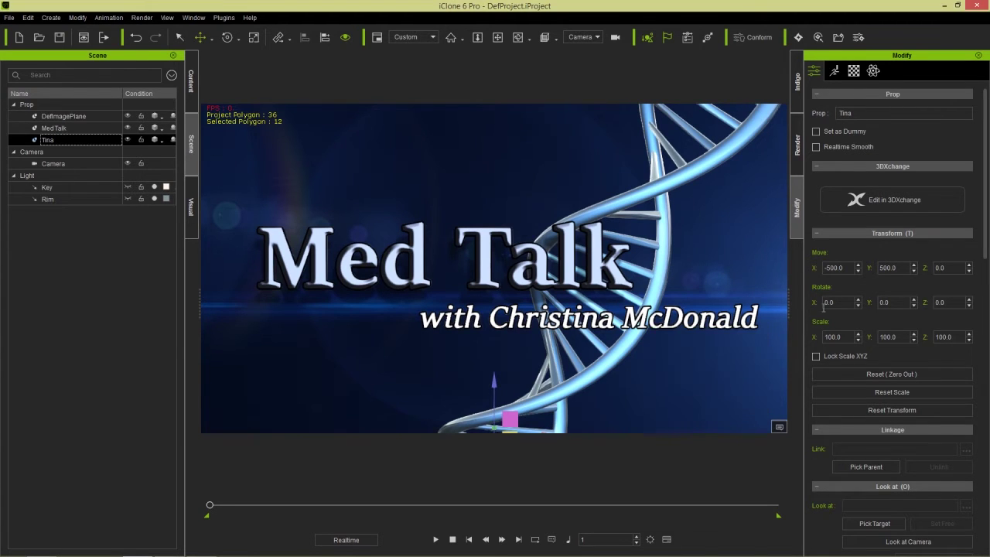
- Set the presenter text plane's Y position to 495 so it sits in front of the background
double_click(902, 266)
type("495")
key("Return")
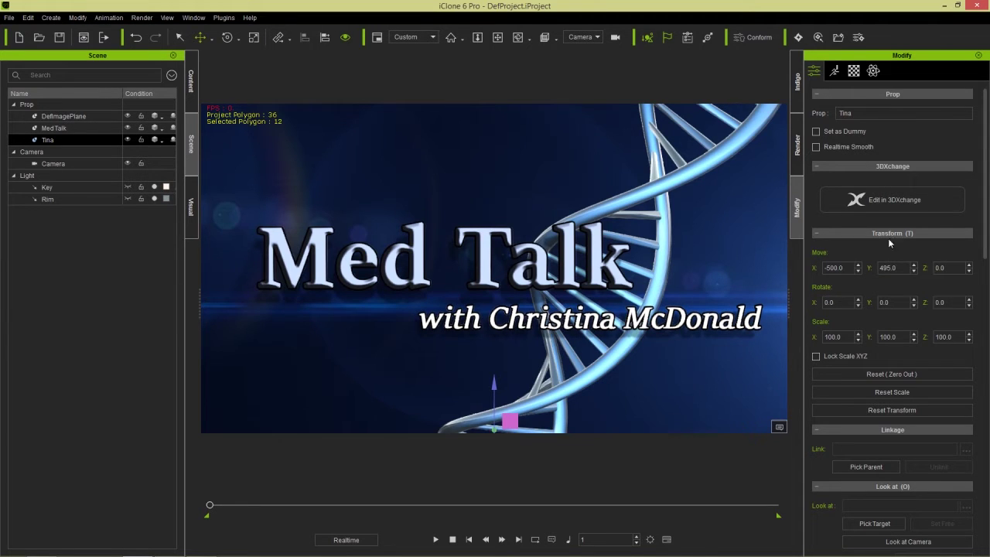
key("Up")
key("Up")
key("Up")
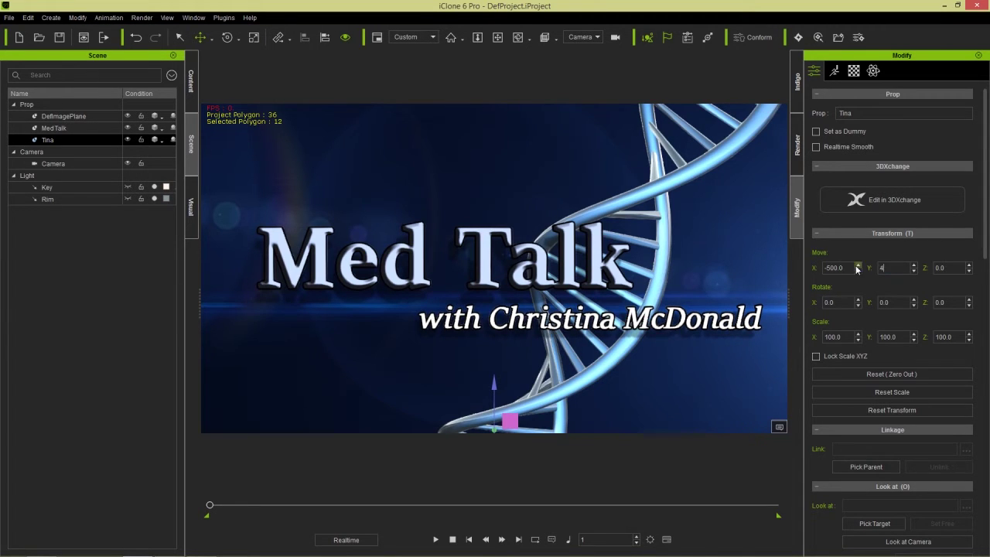
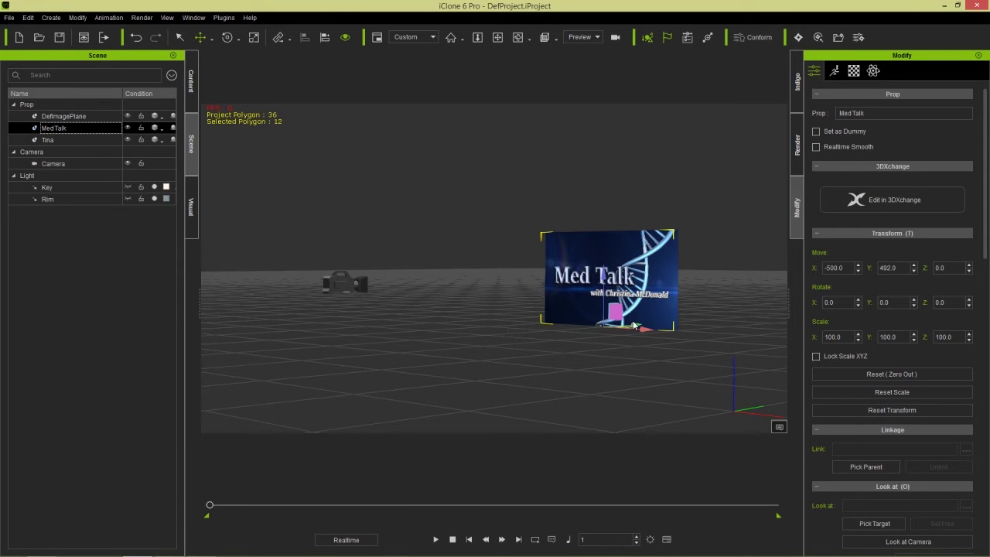
- Animate the Med Talk plane from behind the camera at about Y 71.8 on frame 1 to Y 495 on frame 107
left_click_drag(628, 327, 357, 382)
right_click_drag(429, 345, 480, 361)
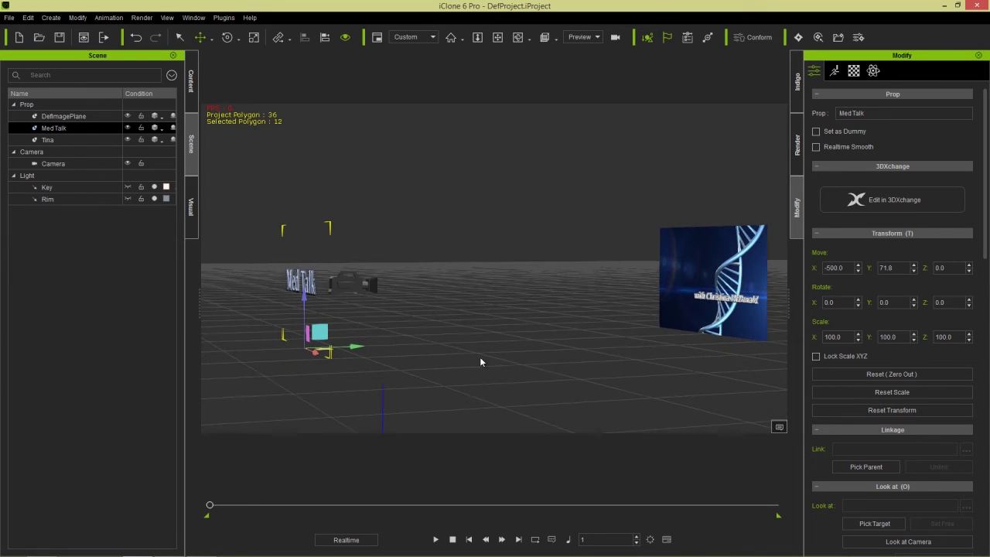
left_click(437, 539)
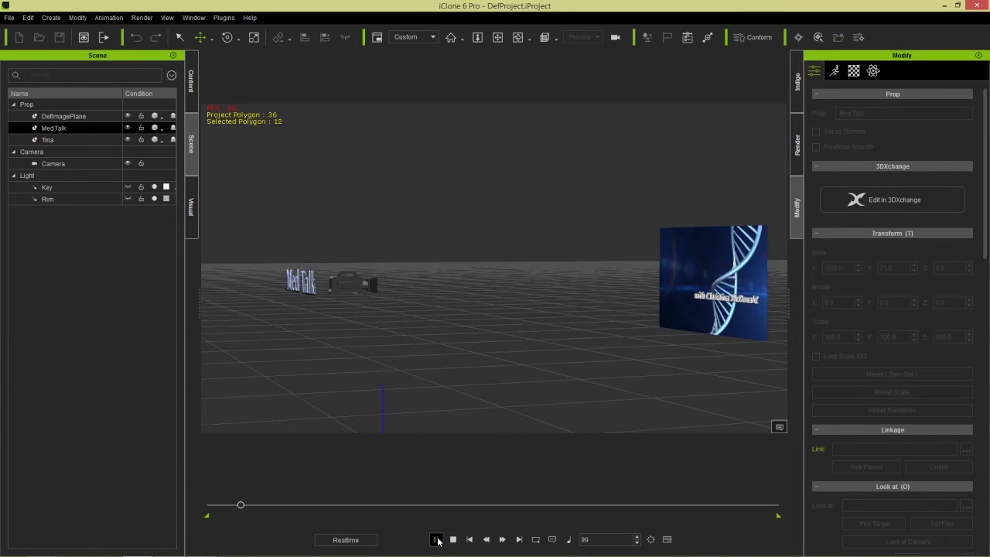
left_click(436, 539)
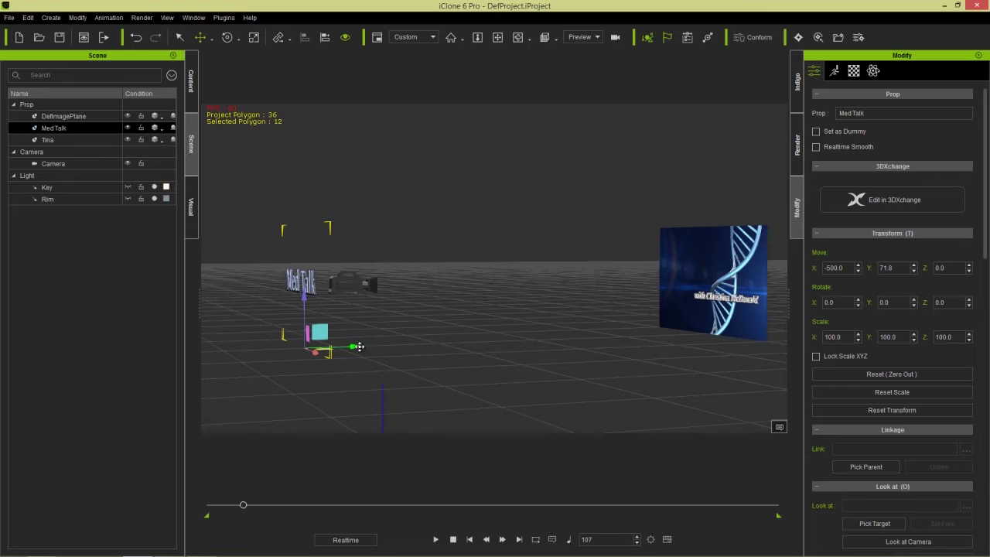
double_click(900, 270)
type("495")
key("Return")
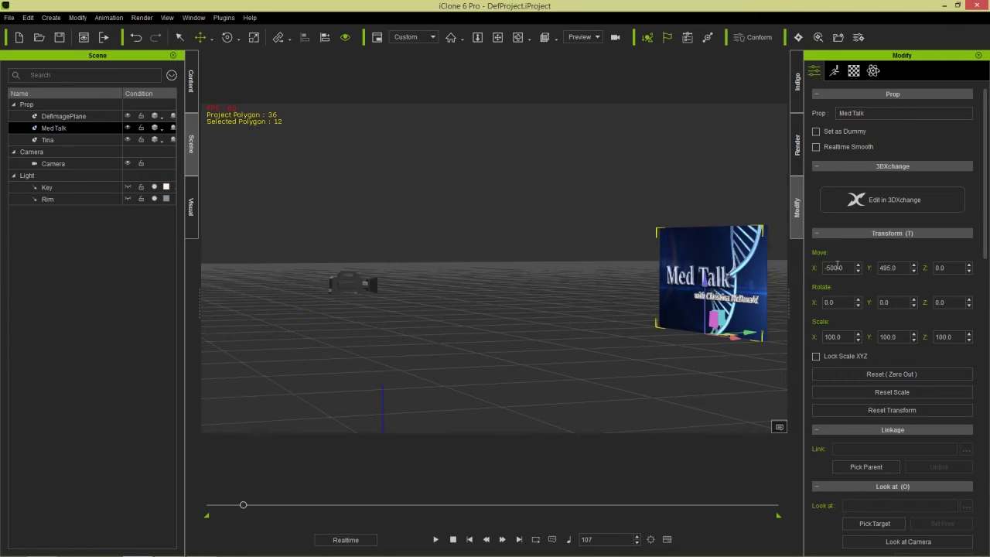
- Switch to the Camera view, show the Timeline with the Med Talk tracks, and play the title animation from the first frame
left_click(598, 38)
left_click(581, 60)
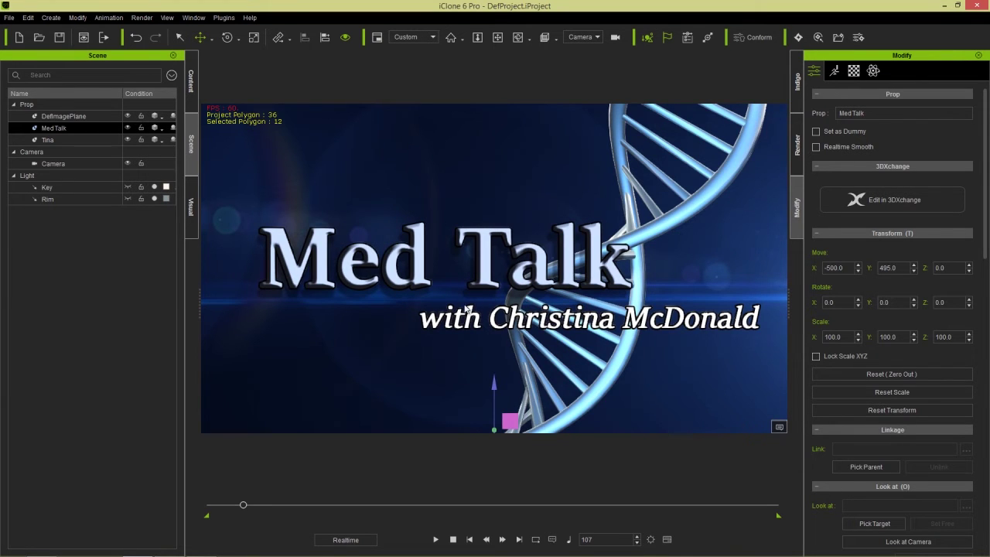
key("F3")
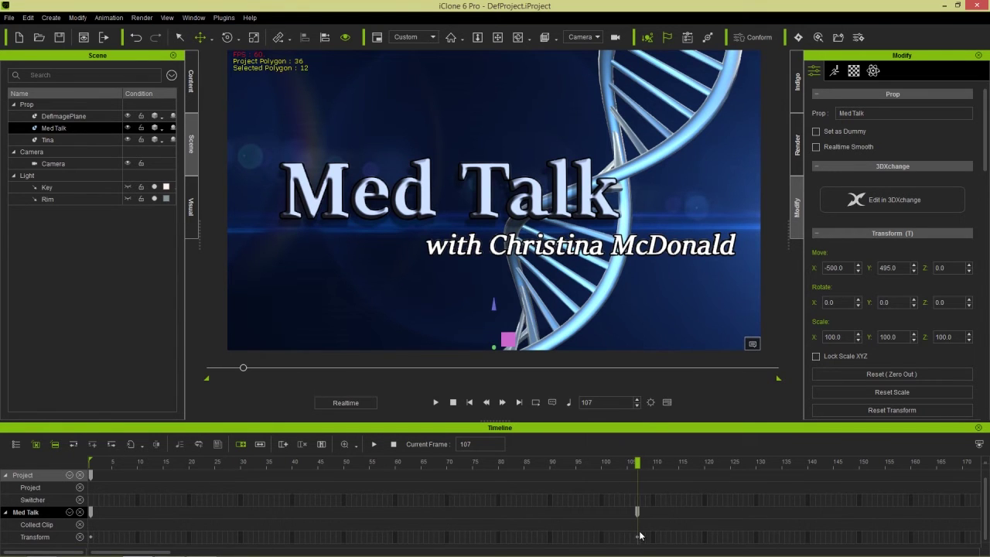
left_click_drag(484, 461, 82, 474)
key("space")
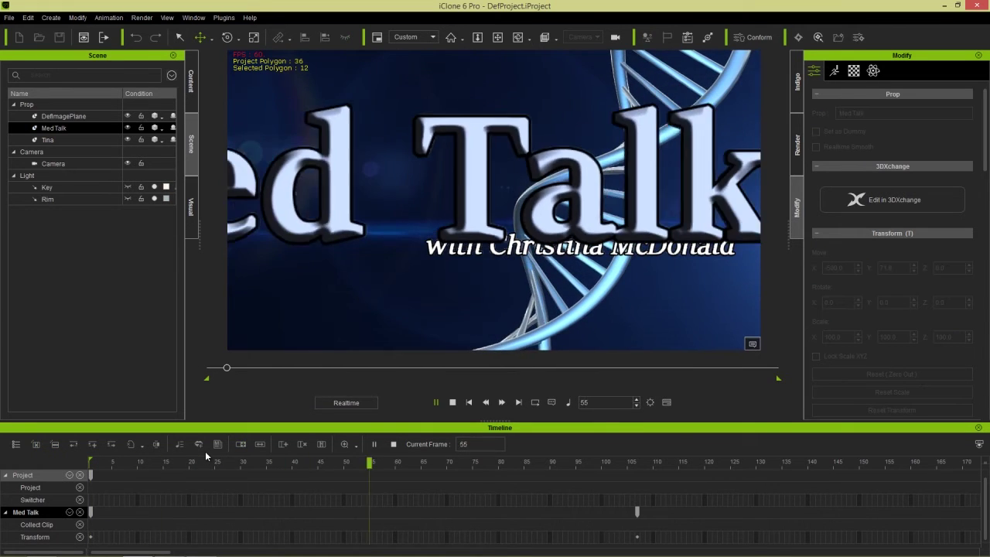
key("space")
left_click_drag(182, 456, 90, 472)
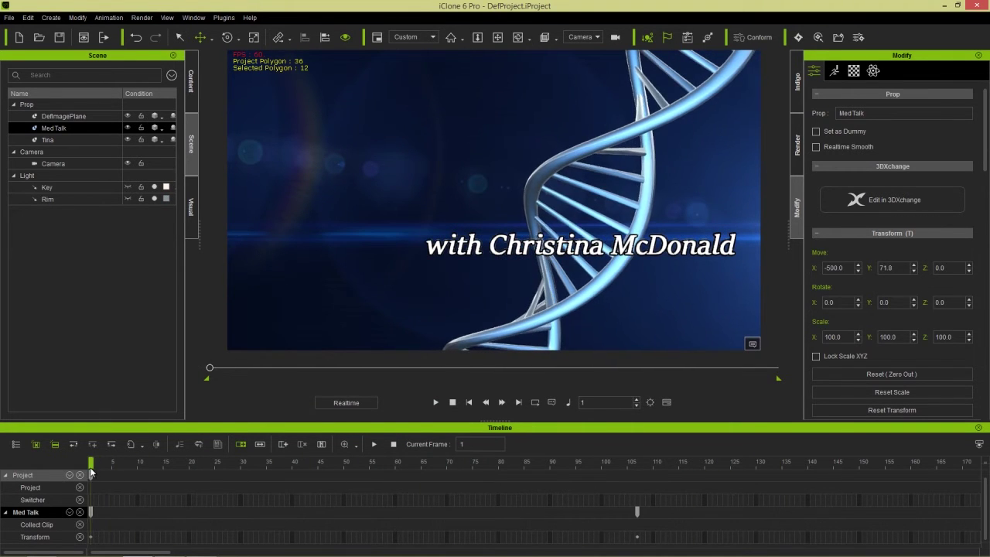
- Move the Med Talk plane's first transform key to about frame 70 and play back the shortened fly-in
left_click_drag(93, 515, 446, 518)
left_click(446, 462)
left_click_drag(348, 462, 204, 463)
key("space")
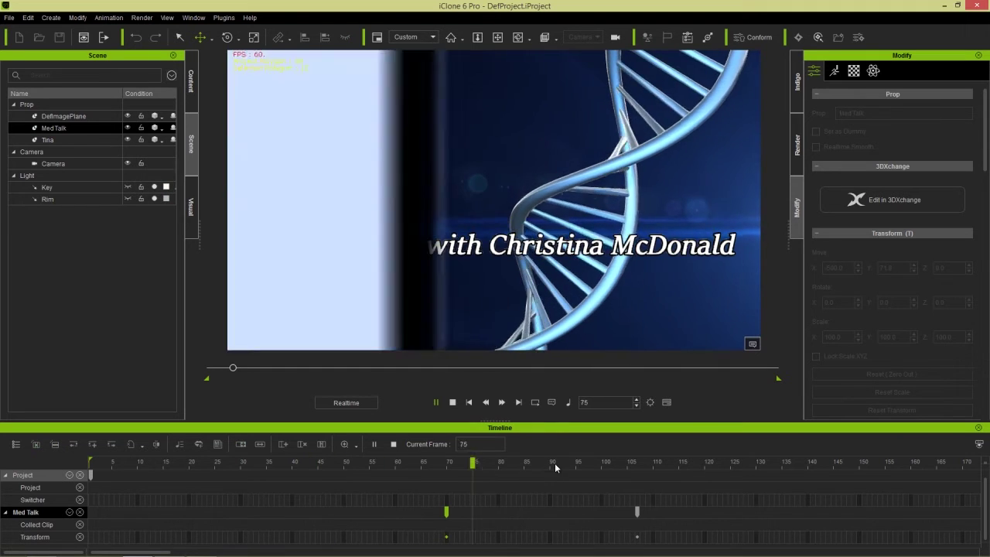
key("space")
left_click(410, 462)
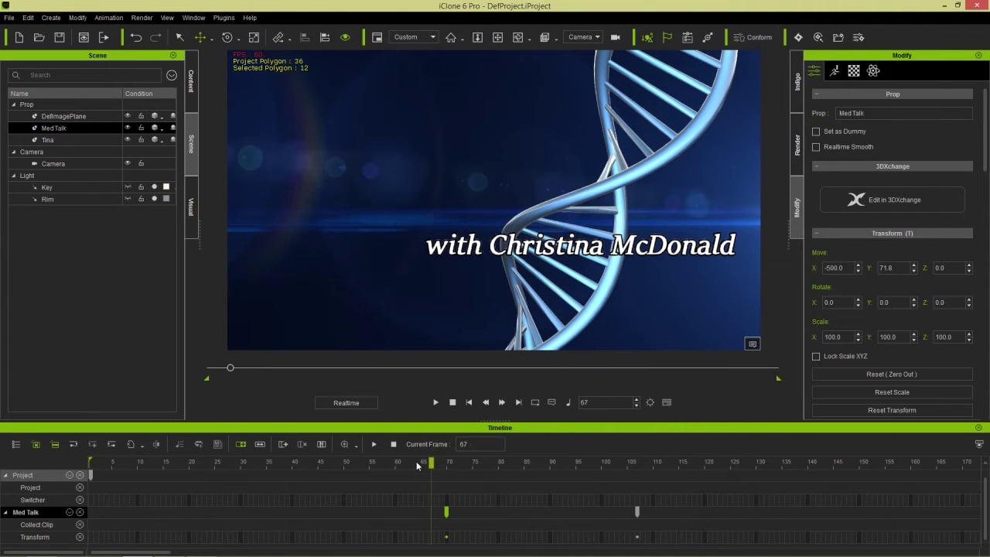
key("space")
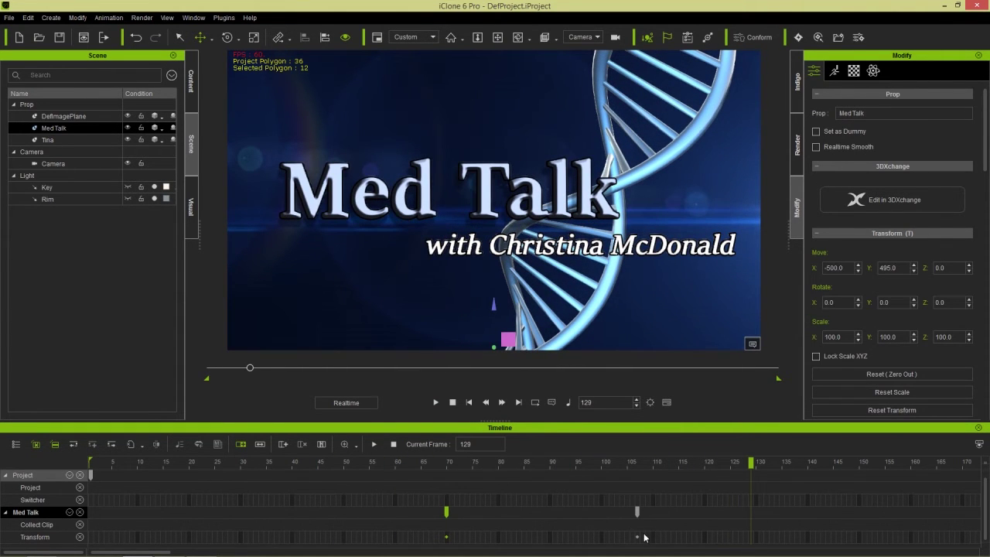
left_click_drag(486, 461, 396, 462)
key("space")
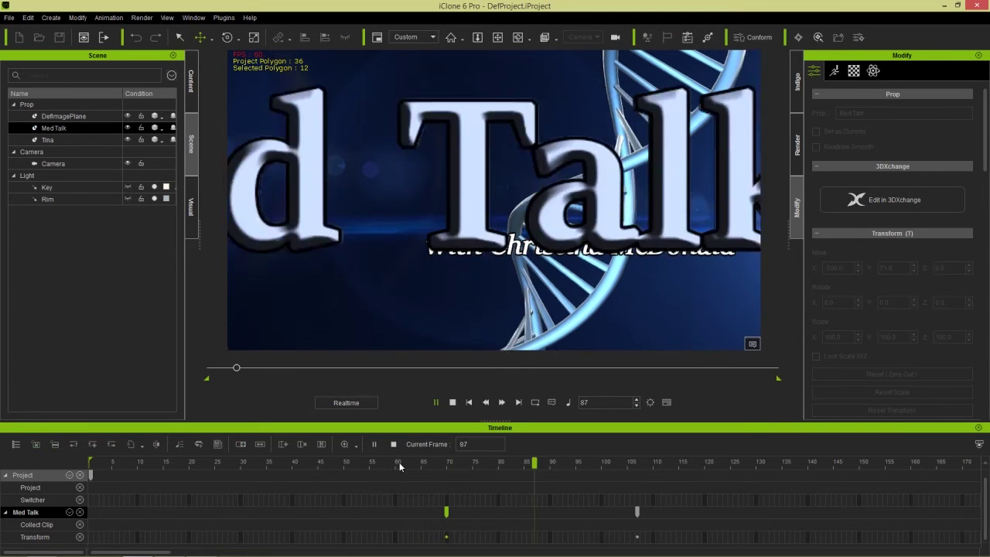
left_click_drag(458, 462, 402, 461)
left_click_drag(537, 464, 561, 472)
key("space")
- Set the custom transition curve of Med Talk's transform key at frame 107 to Ease Out and preview the motion
left_click(637, 537)
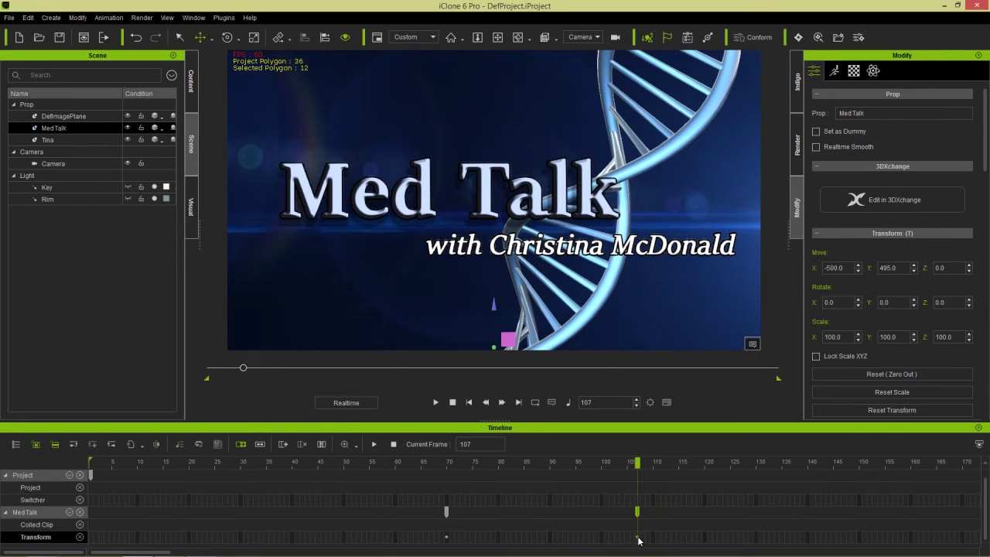
right_click(638, 537)
mouse_move(688, 516)
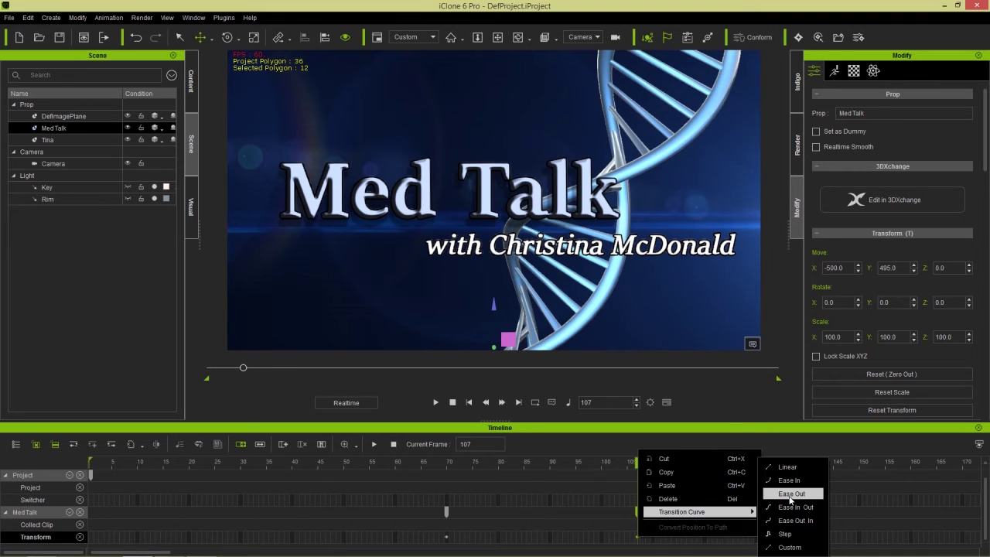
left_click(798, 546)
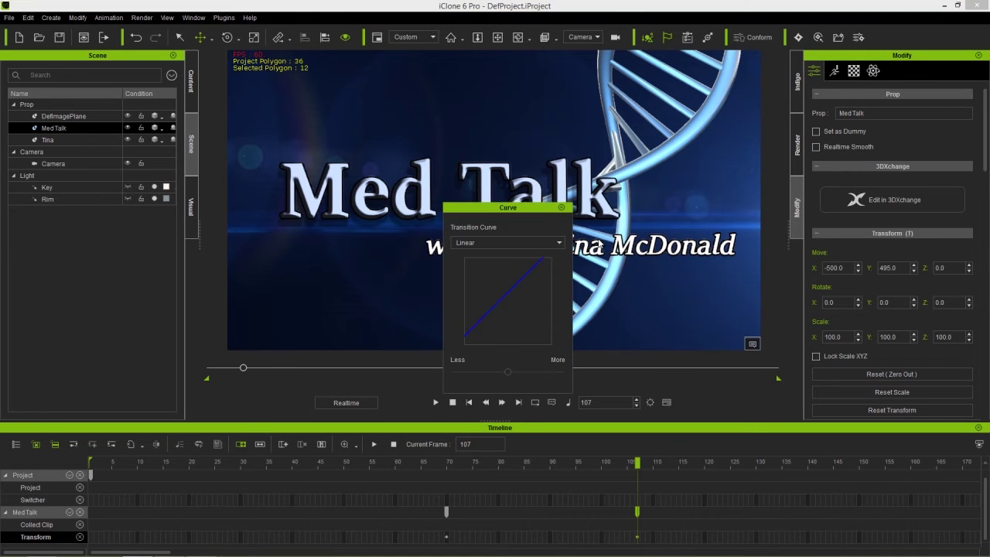
left_click_drag(528, 210, 199, 103)
left_click(209, 133)
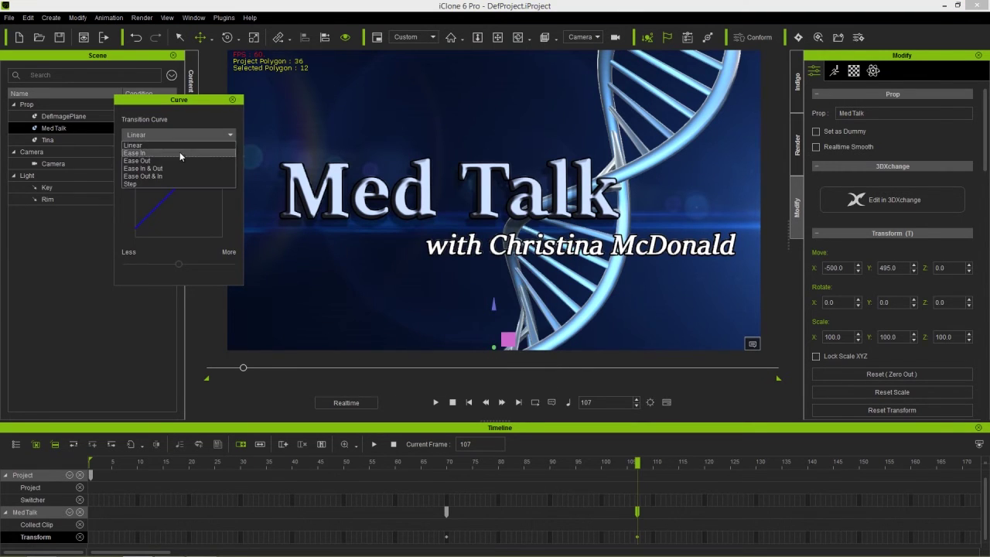
left_click(167, 160)
key("space")
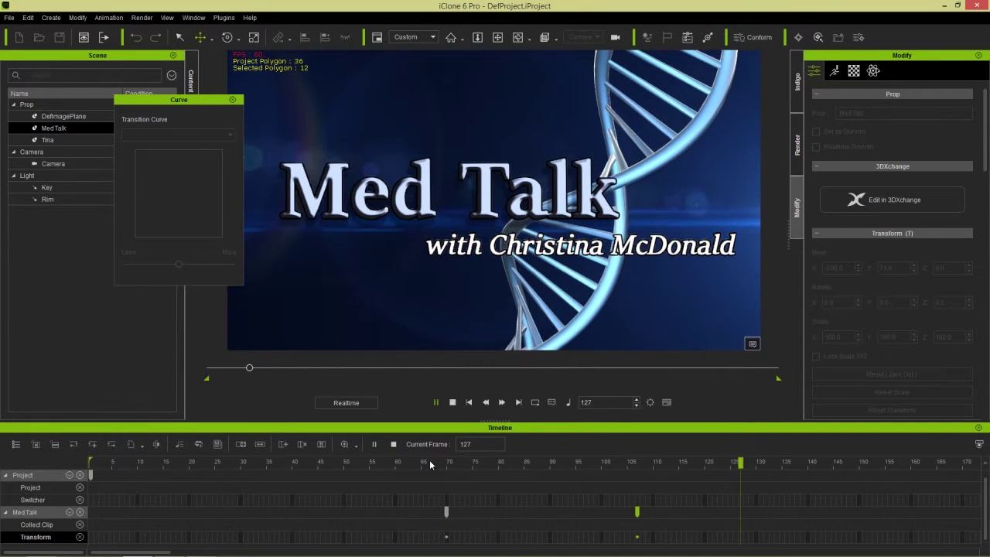
key("space")
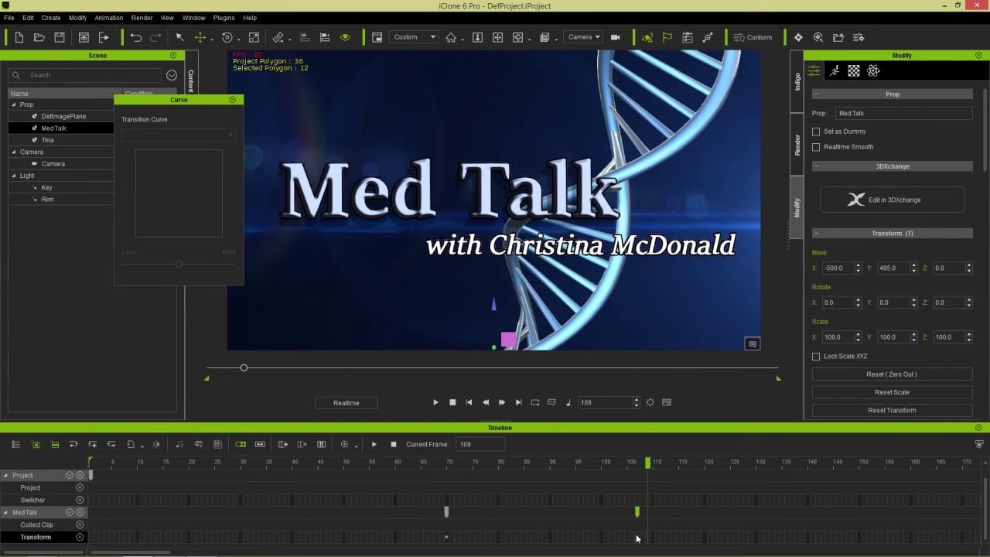
- Strengthen the Ease Out curve on the frame 107 transform key to about three quarters toward More and replay the fly-in
left_click(636, 537)
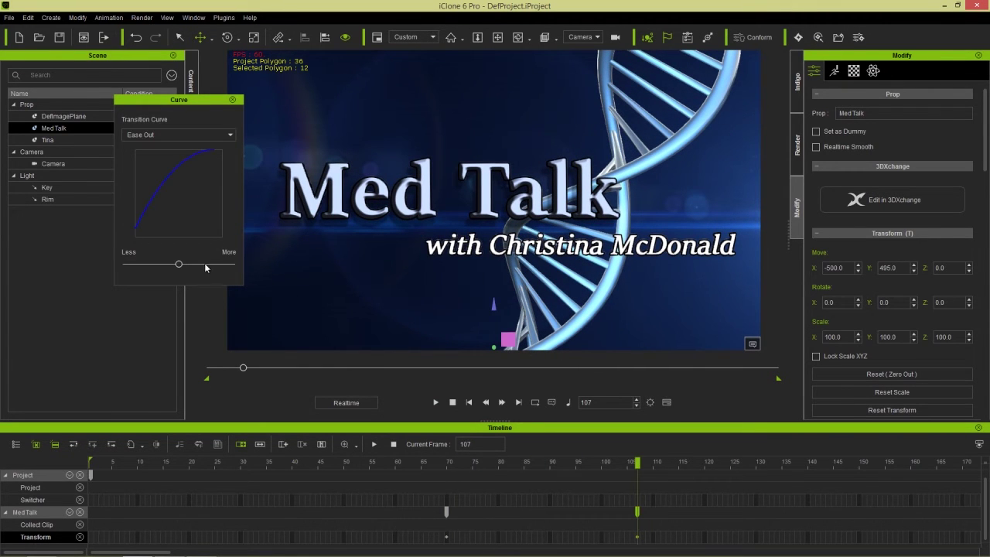
left_click_drag(183, 264, 201, 266)
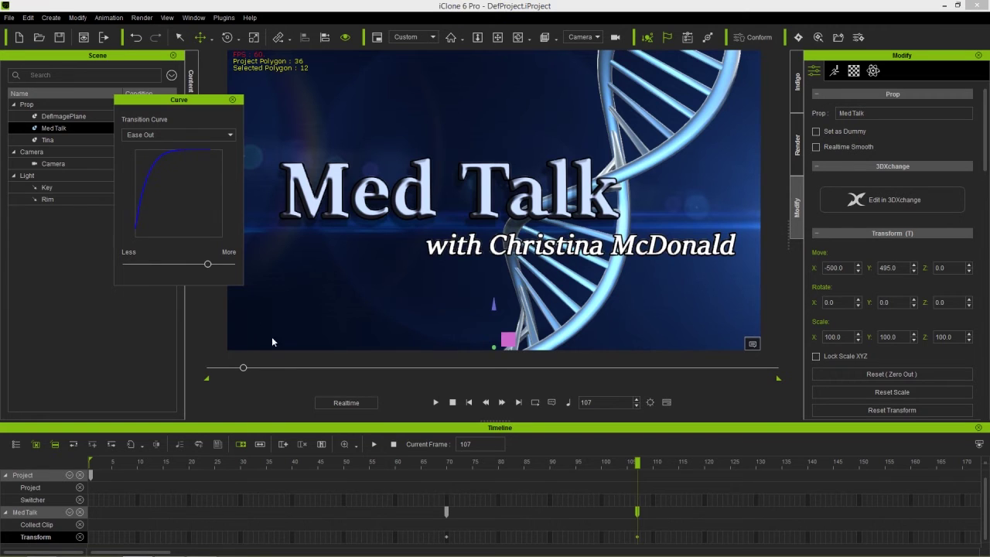
left_click(374, 444)
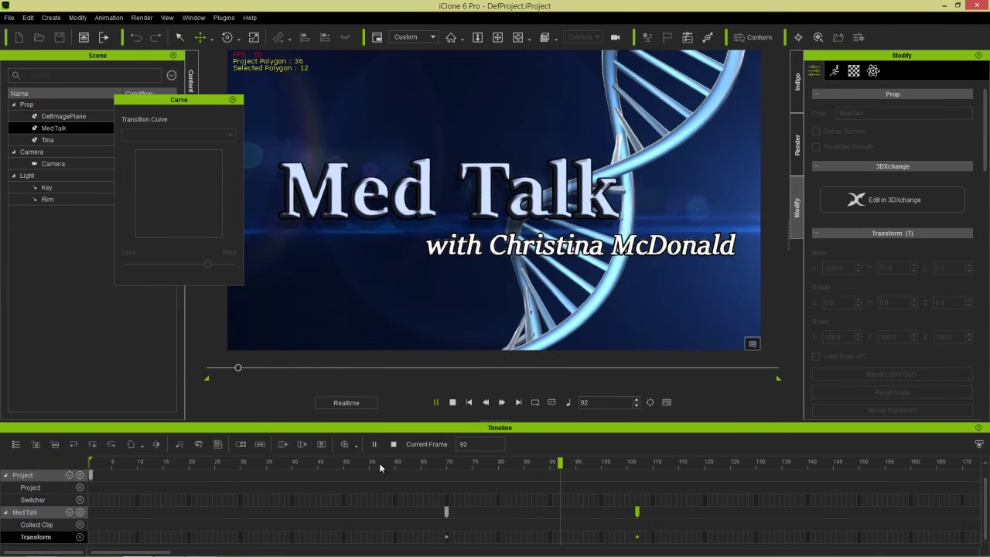
left_click(419, 465)
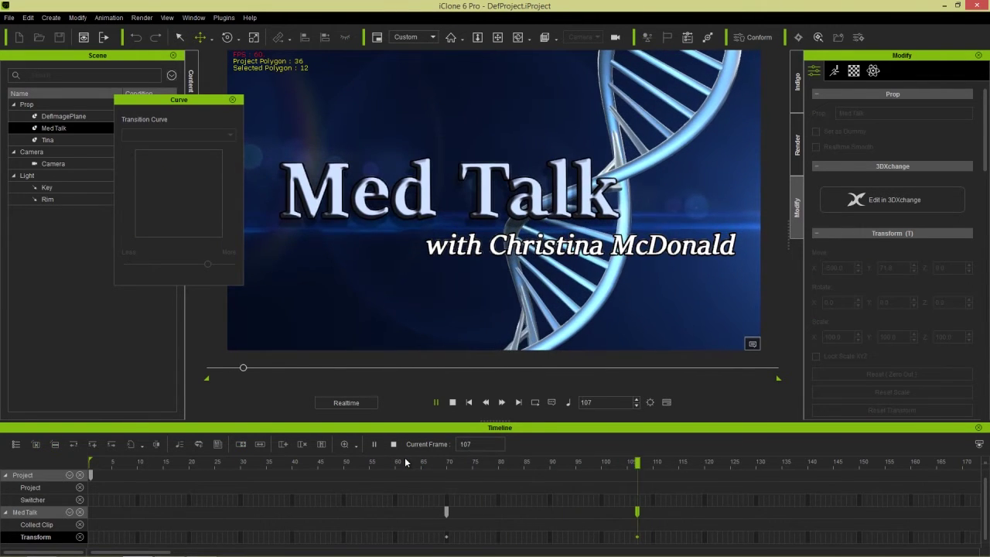
- Replay the eased Med Talk fly-in, close the Curve window, and return the playhead to frame 1
left_click(416, 462)
key("space")
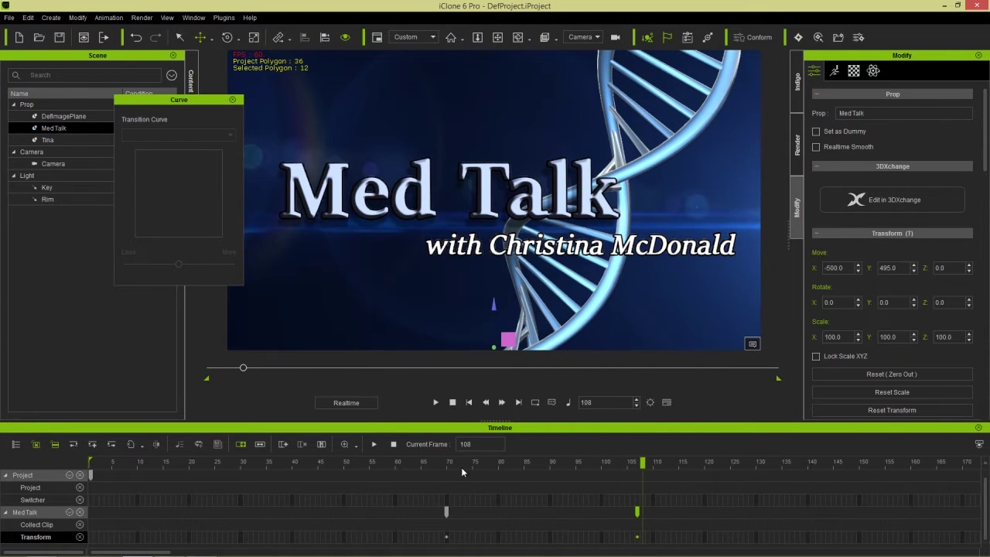
left_click(637, 537)
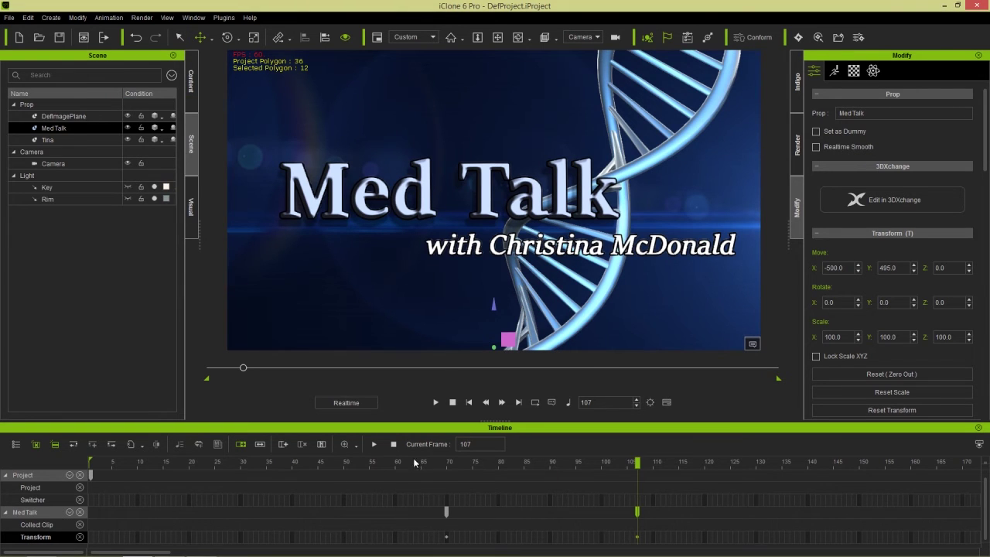
left_click(436, 402)
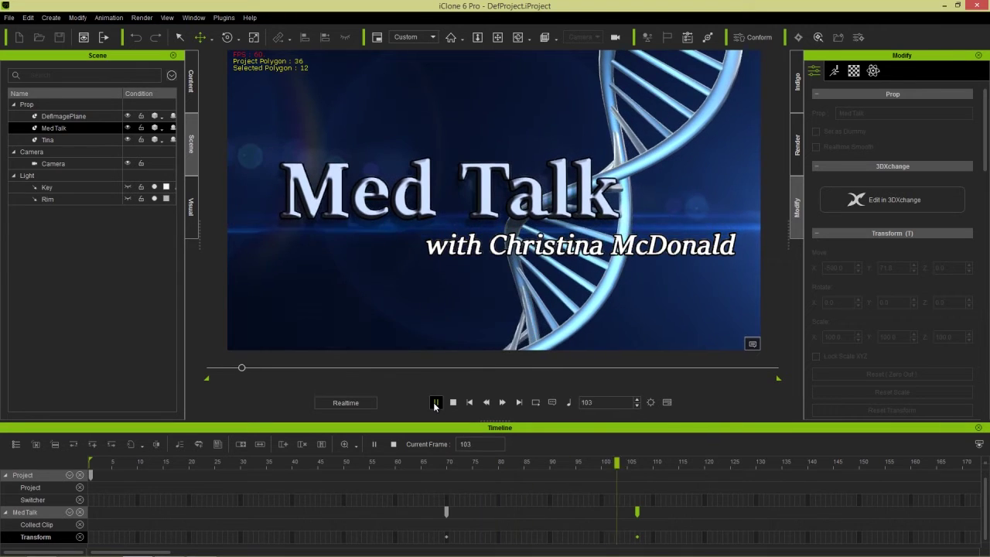
left_click(452, 402)
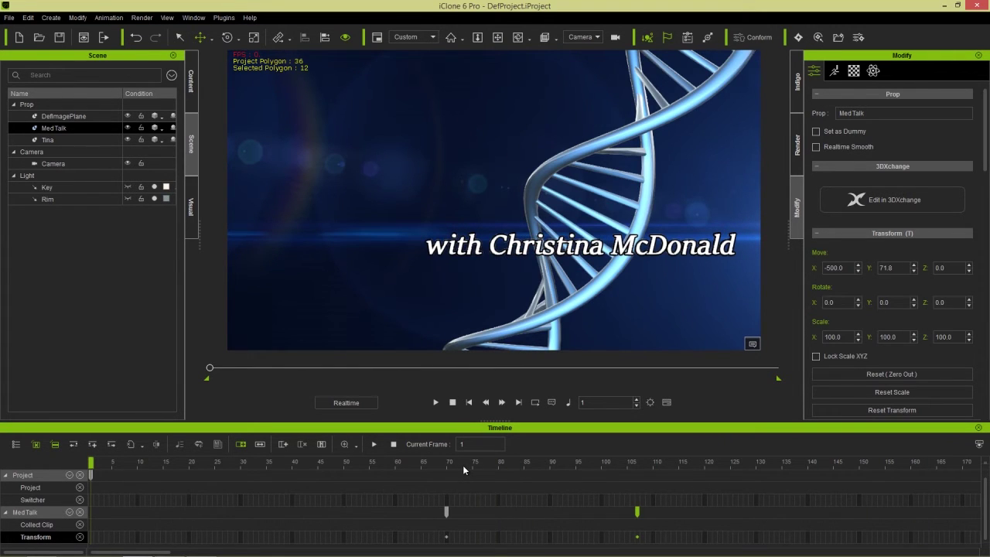
left_click_drag(462, 465, 436, 464)
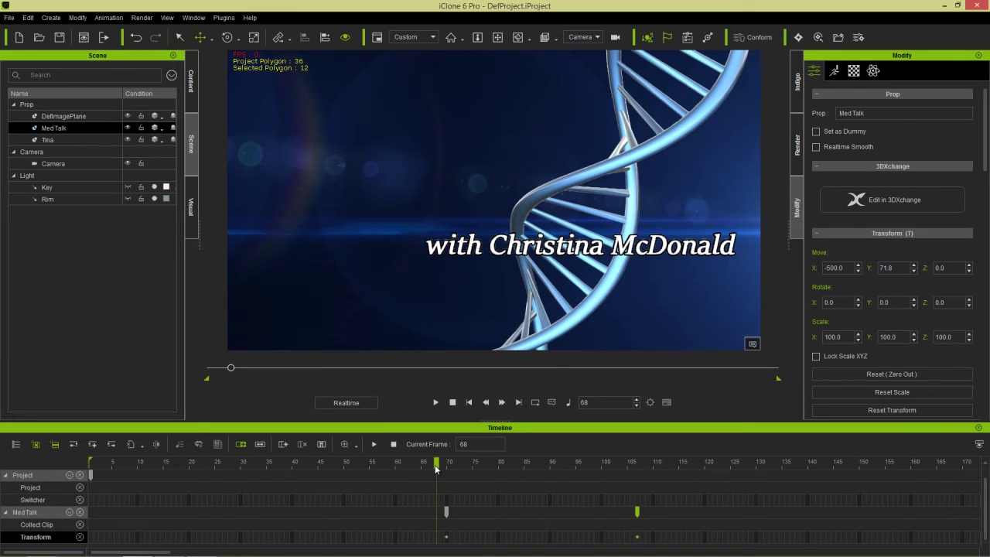
left_click(453, 401)
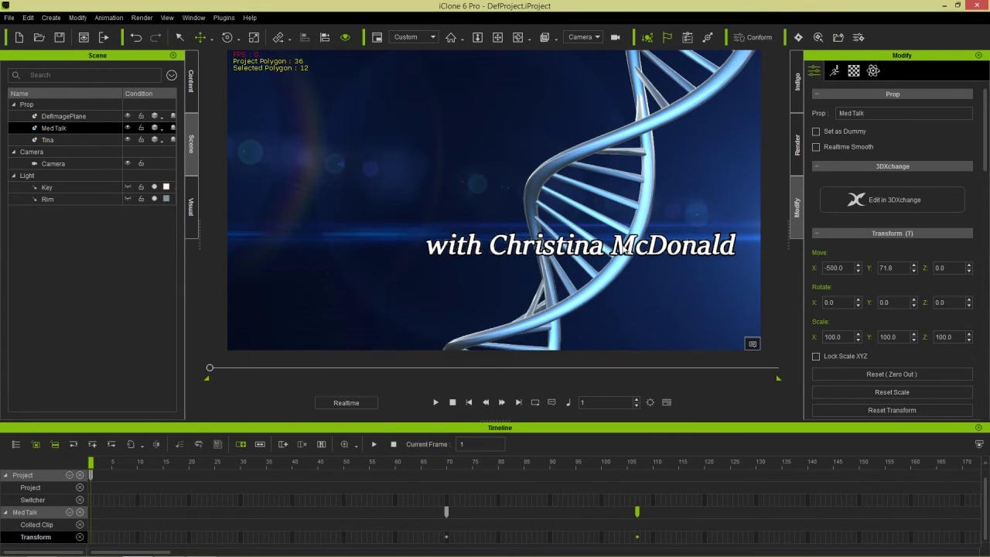
- Select the presenter text plane and load the cold image from the Glow folder into its Glow texture channel
left_click(77, 140)
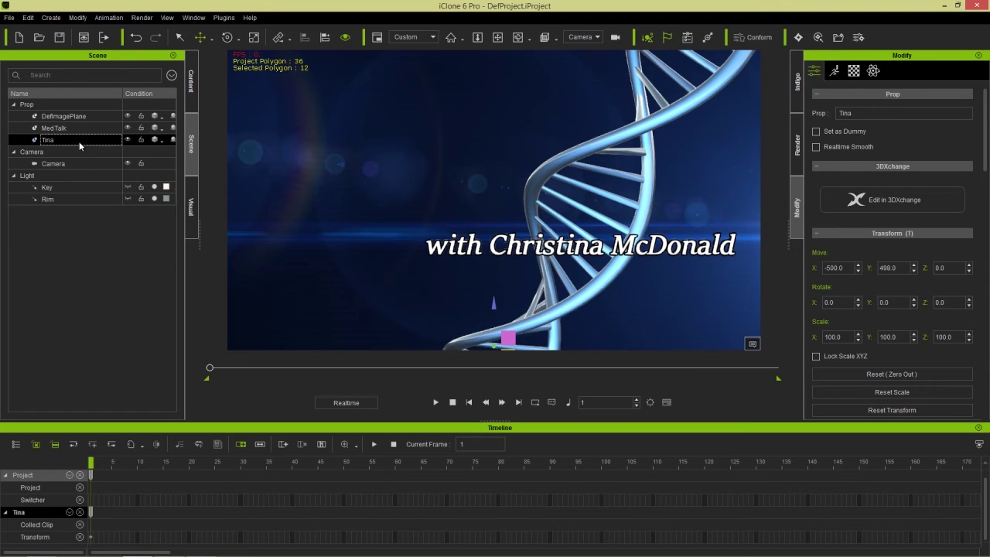
left_click(854, 70)
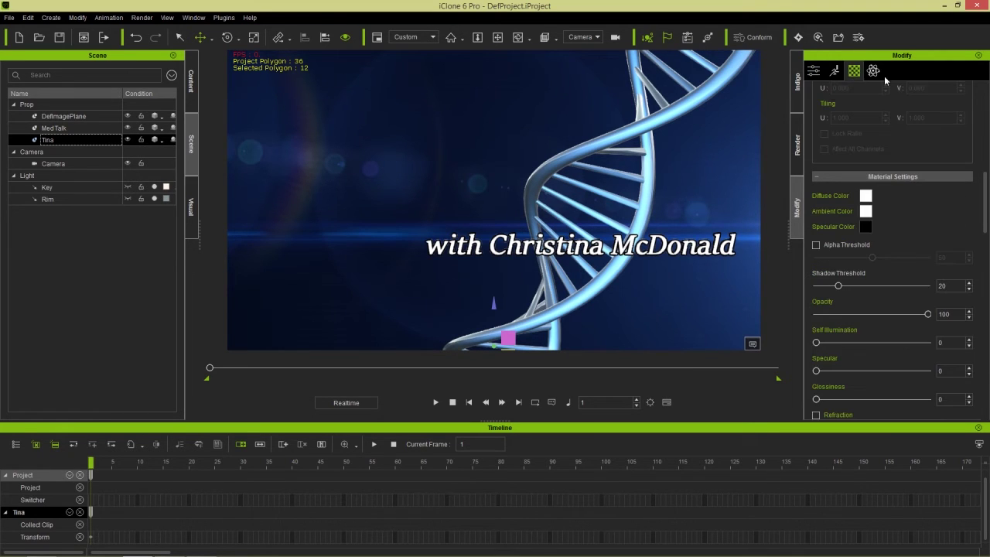
mouse_move(986, 219)
left_mouse_down()
mouse_move(987, 133)
mouse_move(988, 237)
left_mouse_up()
left_click_drag(928, 201, 780, 209)
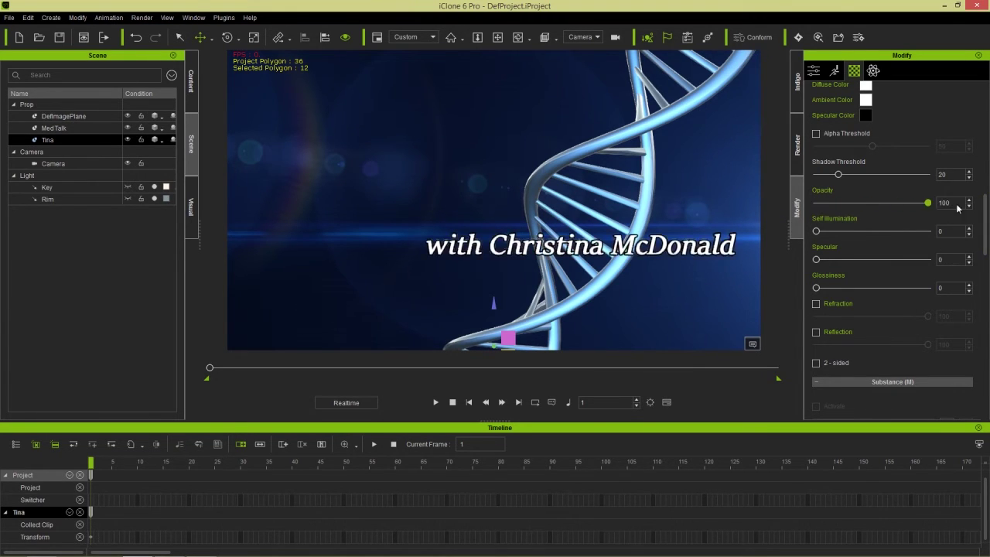
scroll(921, 171, "up", 3)
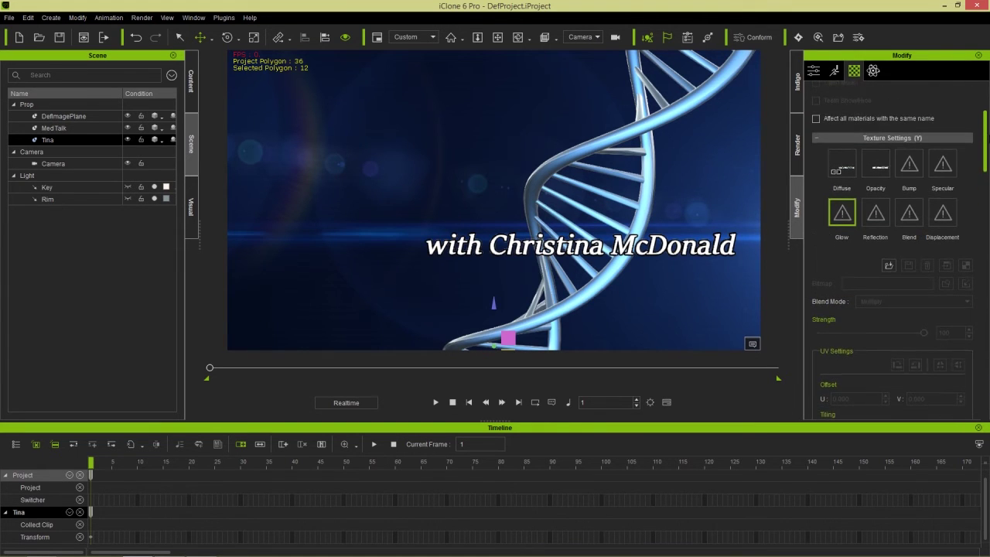
double_click(844, 222)
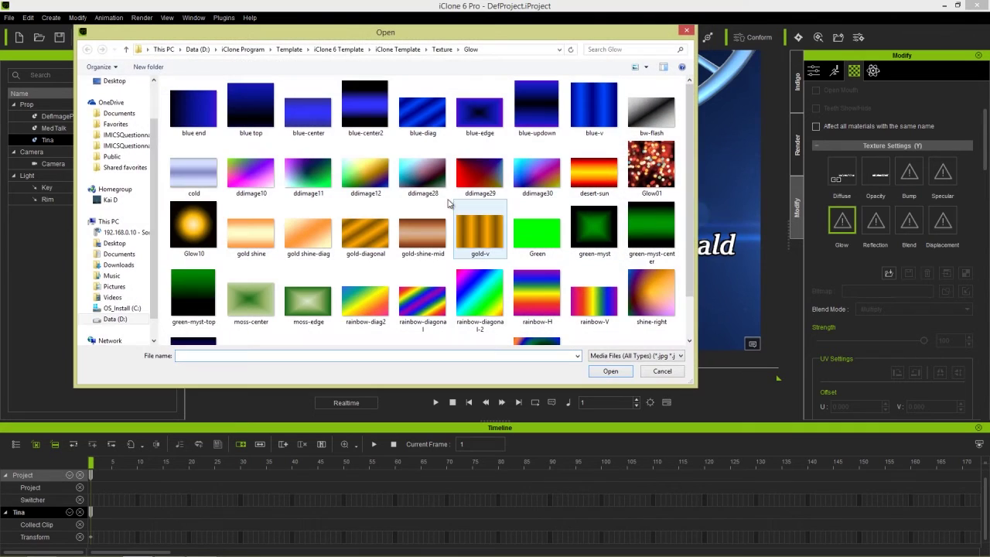
double_click(193, 173)
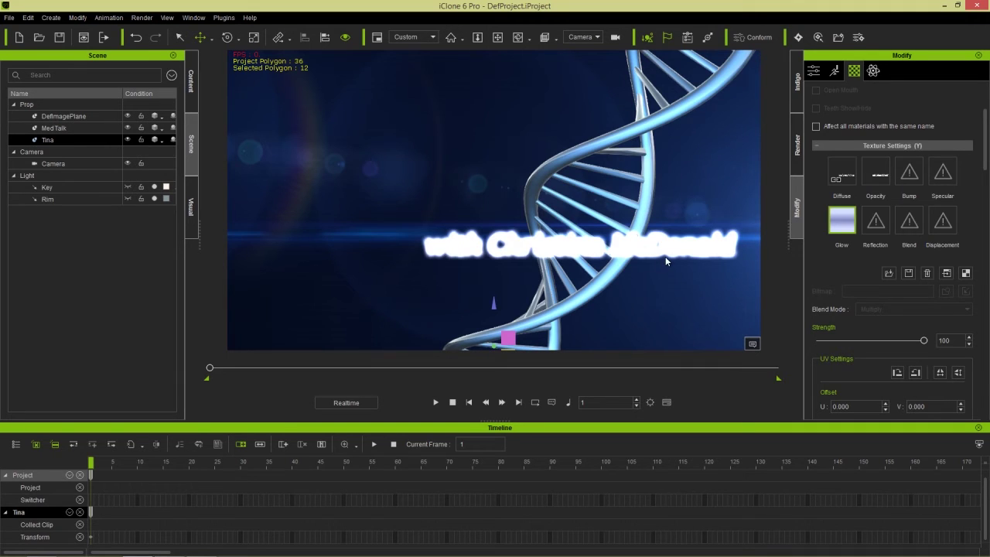
- Set the presenter text plane's glow strength to 0 and its opacity to 0
left_click_drag(923, 346, 807, 346)
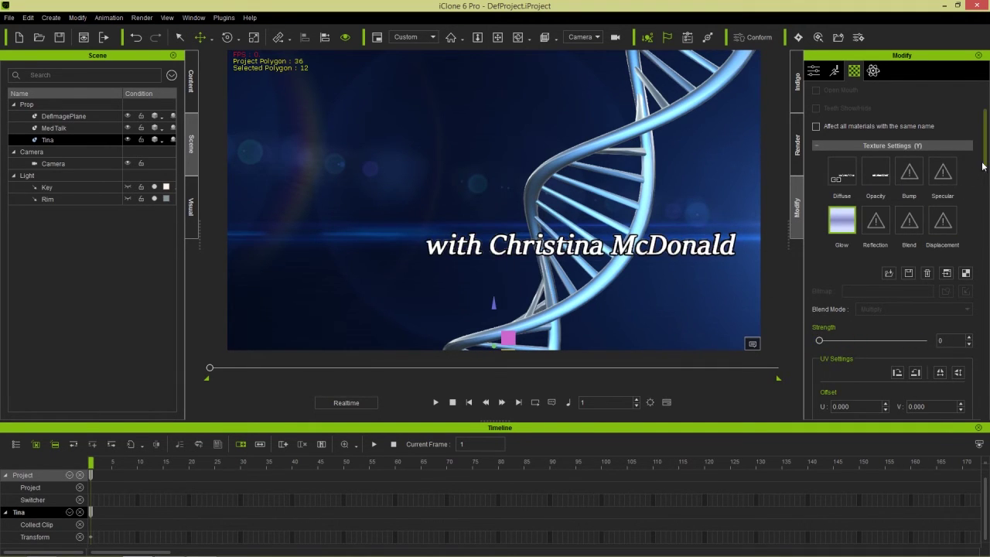
scroll(973, 173, "down", 8)
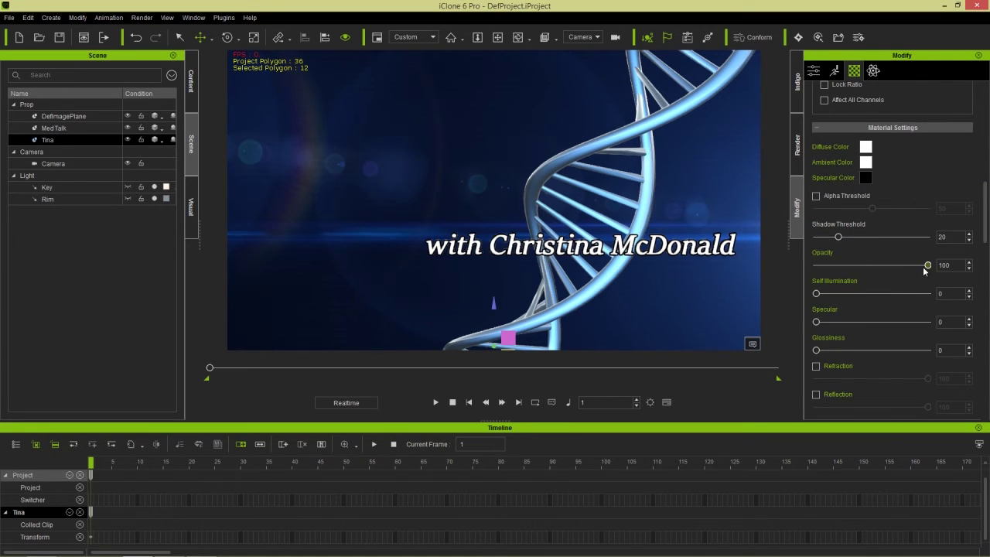
left_click_drag(922, 266, 794, 269)
- Play the animation past the title fly-in, set the playhead to frame 175, and show the presenter plane's Material track in the Timeline
left_click(435, 402)
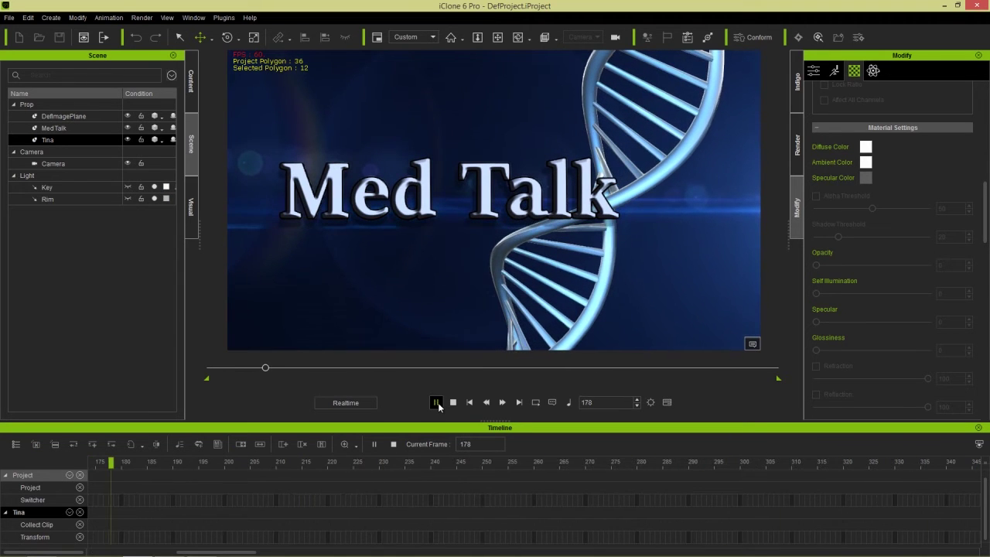
left_click(97, 462)
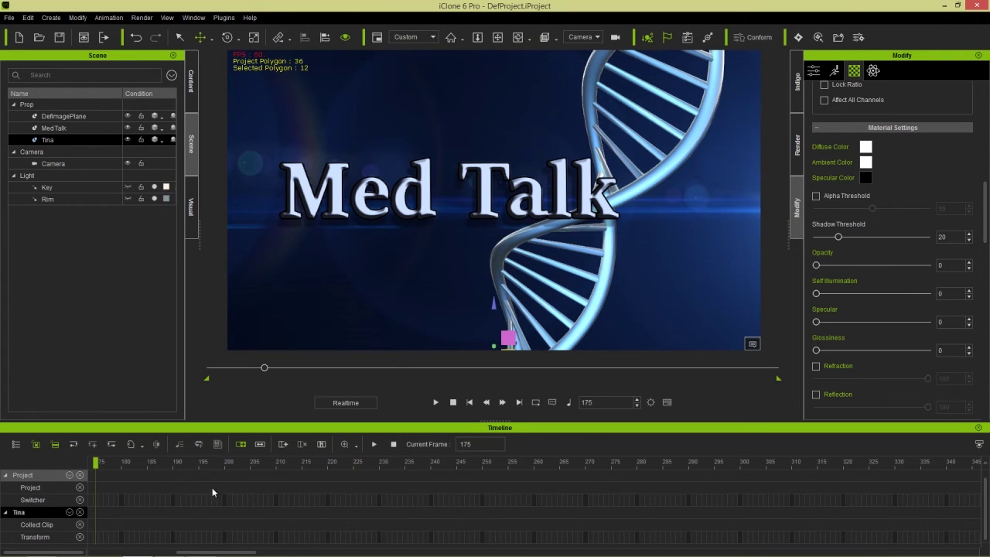
left_click_drag(203, 552, 170, 552)
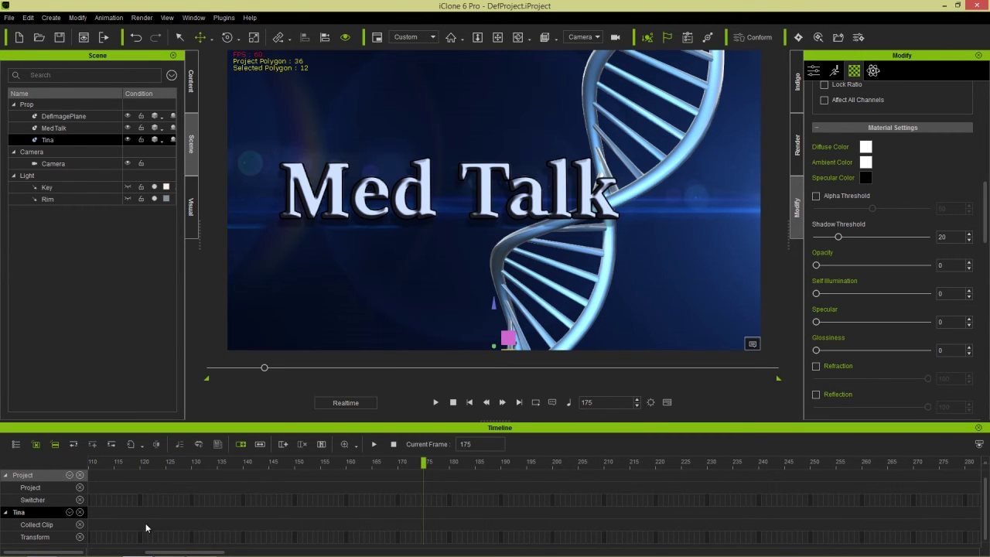
left_click(68, 512)
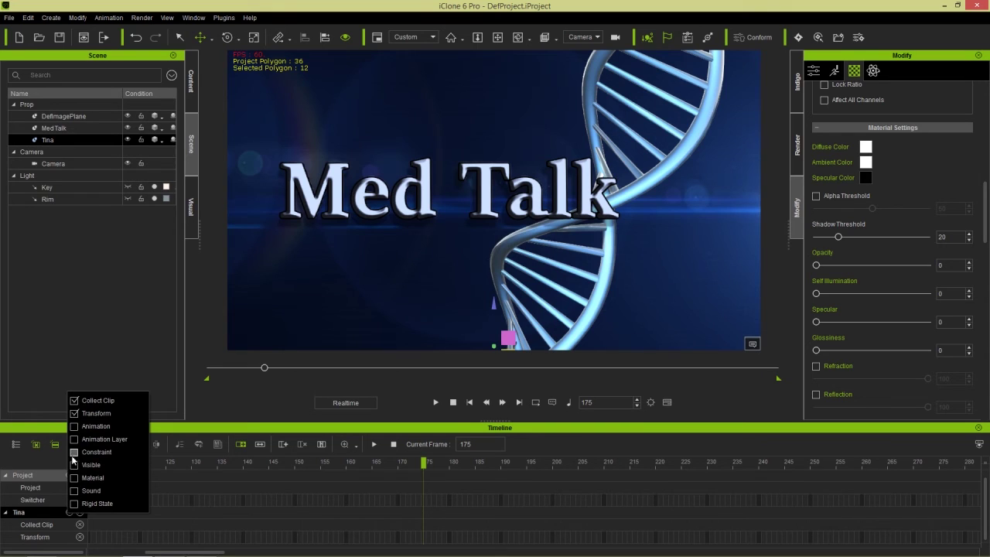
left_click(233, 431)
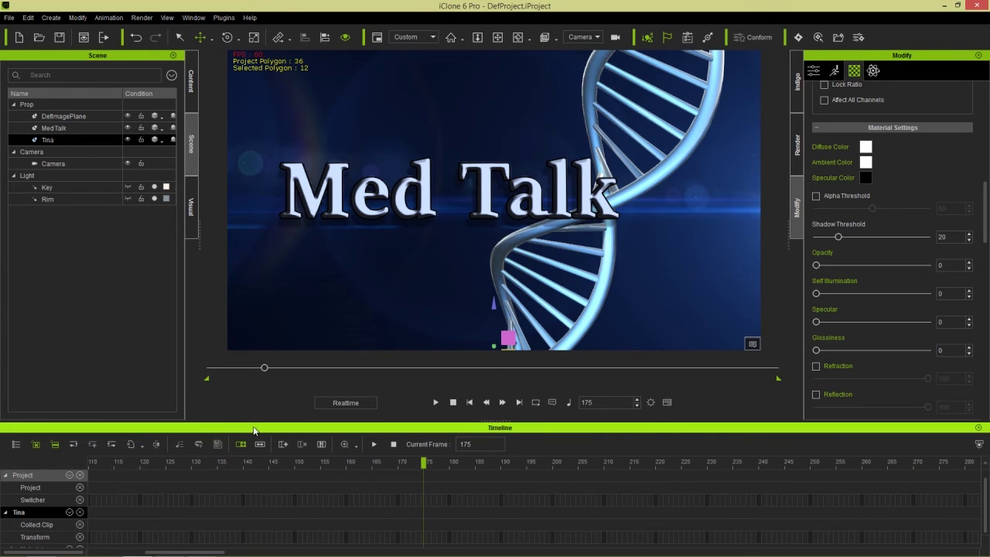
left_click(424, 541)
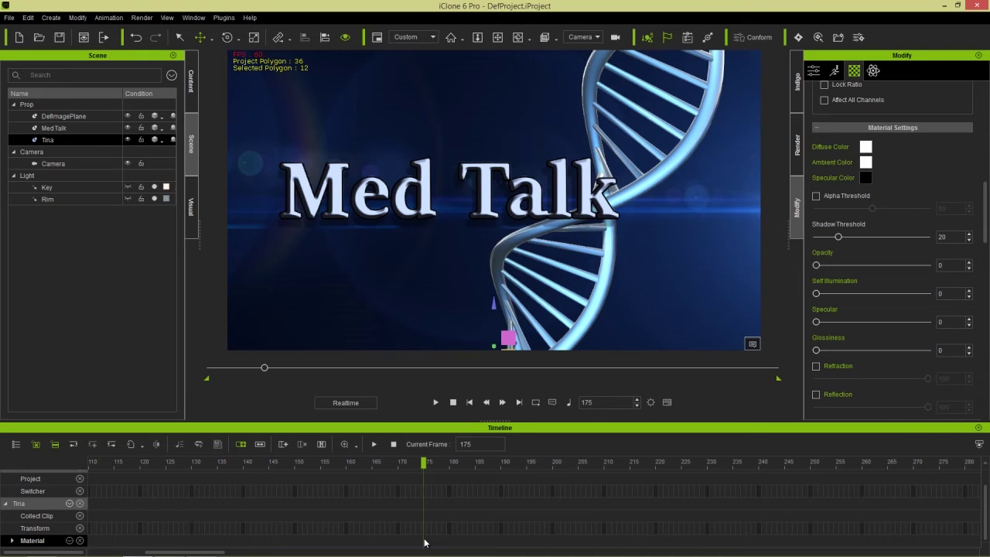
- Key the presenter text's opacity at 1 on frame 175 and at 0 on frame 174, and scrub through the keys
left_click(969, 261)
left_click(11, 541)
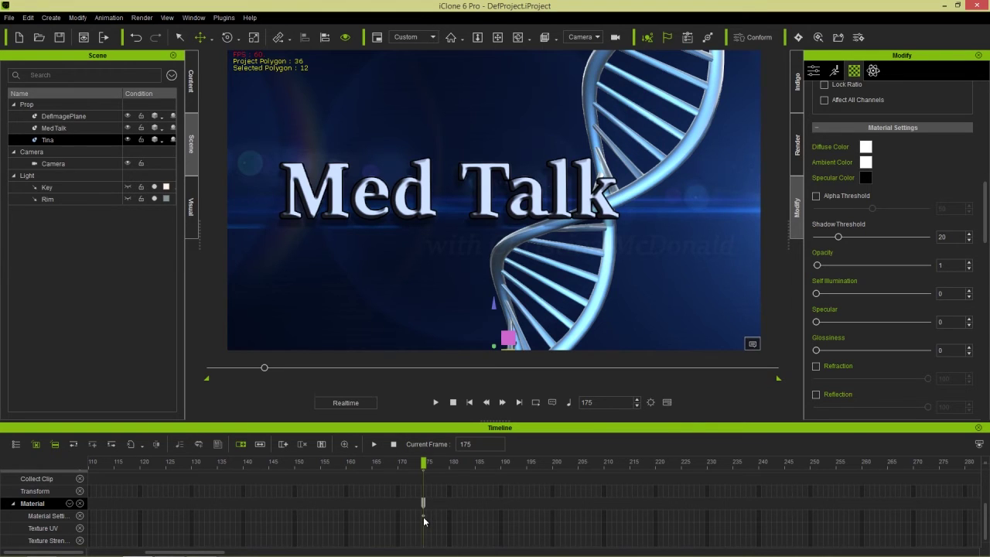
left_click(418, 464)
left_click(969, 267)
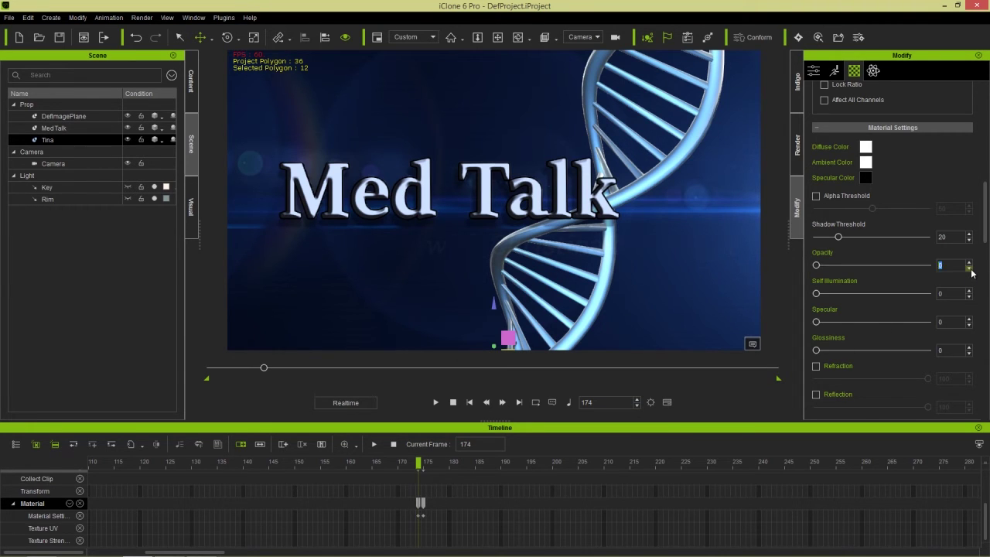
left_click(294, 462)
left_click_drag(279, 461, 419, 461)
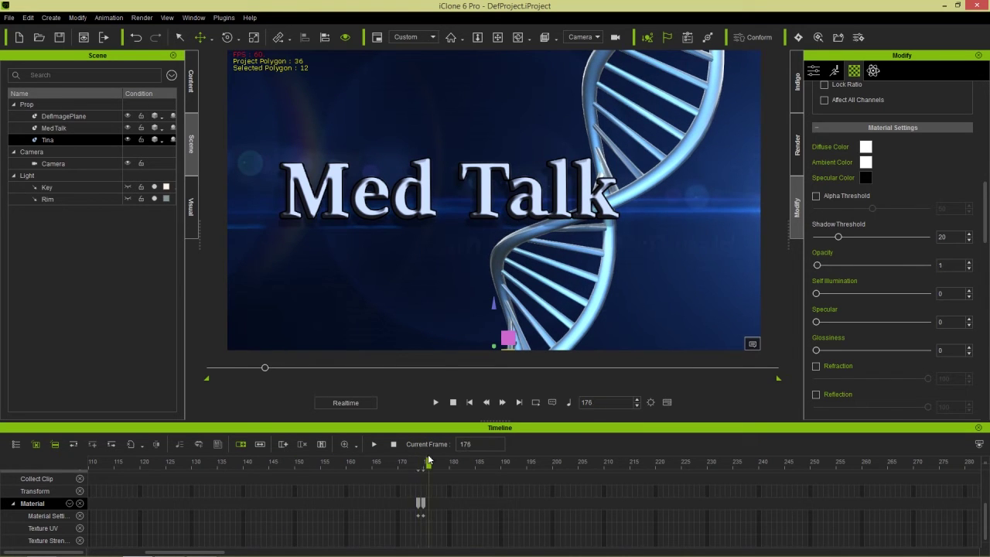
- Advance to frame 210 and key the presenter text at full opacity with a glow strength of 100
key("space")
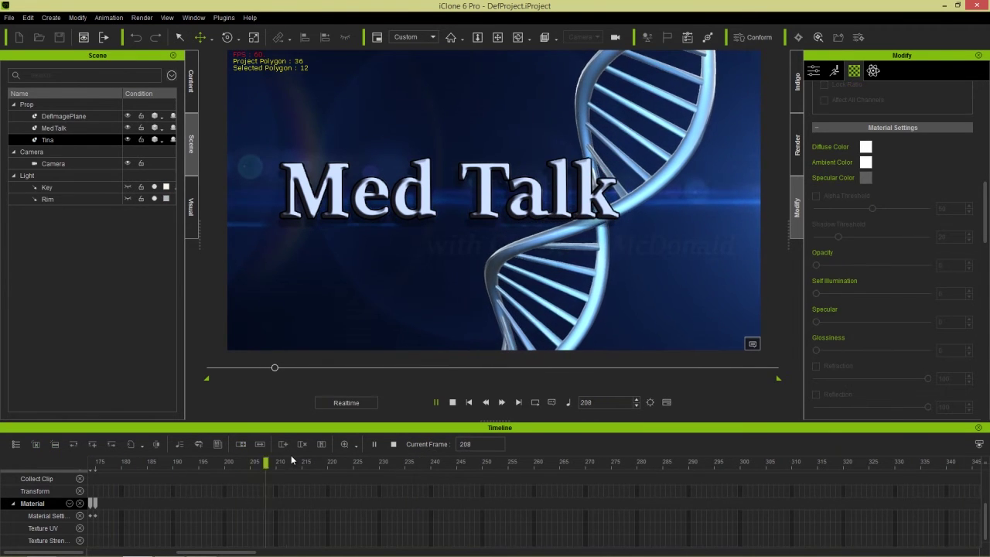
key("space")
left_click(275, 461)
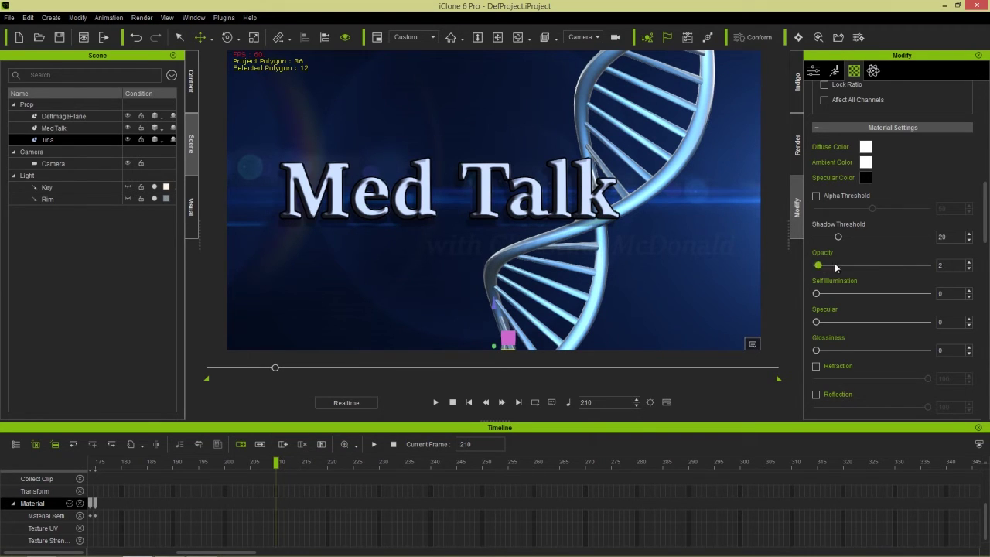
left_click_drag(835, 267, 952, 277)
scroll(860, 261, "up", 5)
left_click_drag(820, 286, 942, 284)
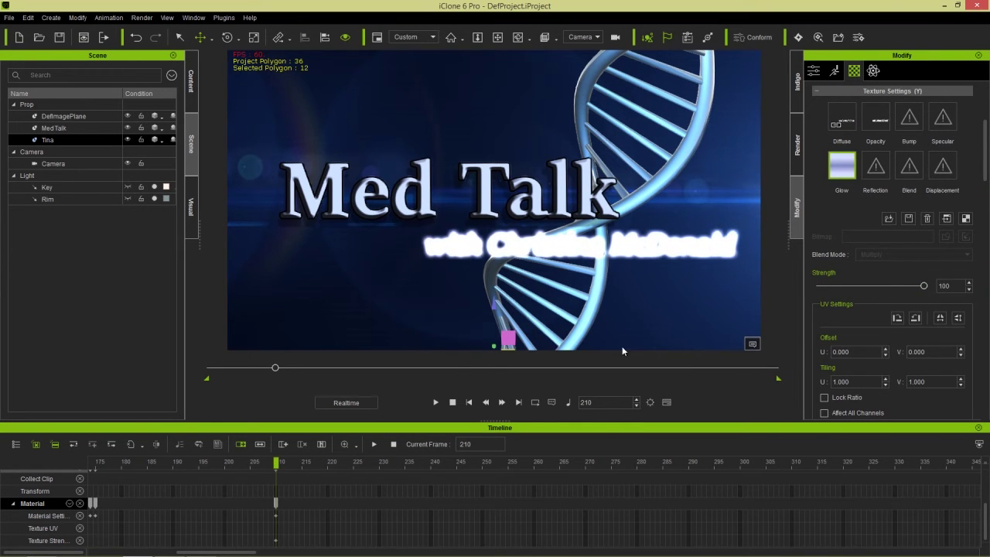
- Play back the presenter text's glowing fade-in starting shortly before frame 174
scroll(246, 487, "down", 2)
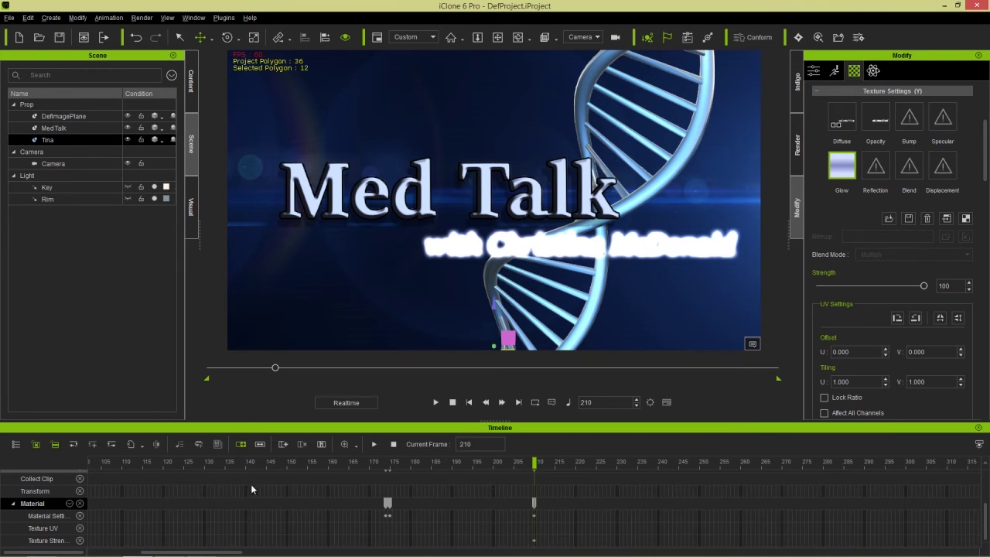
left_click(364, 463)
key("space")
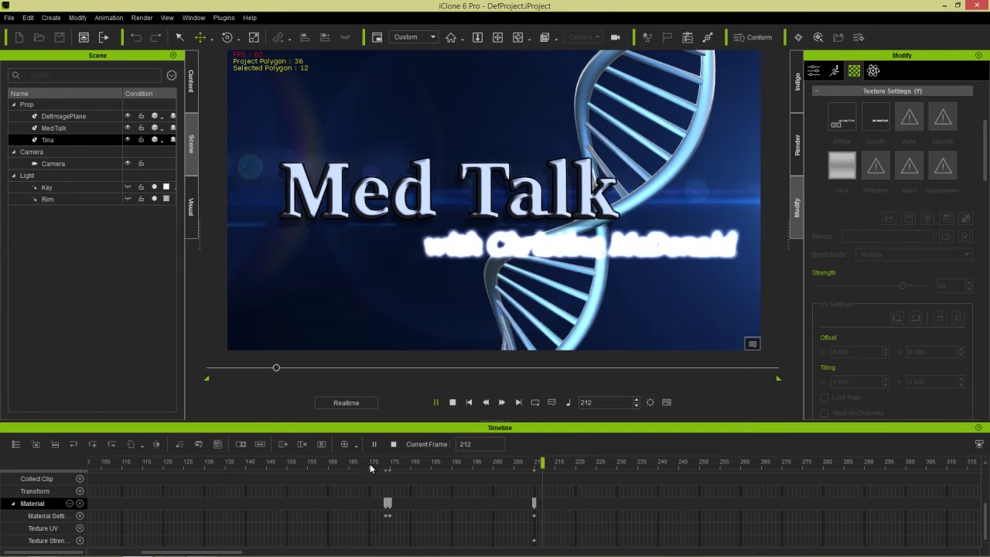
- Play on to frame 250 and key the presenter text's glow strength at 0 there
left_click(340, 462)
key("space")
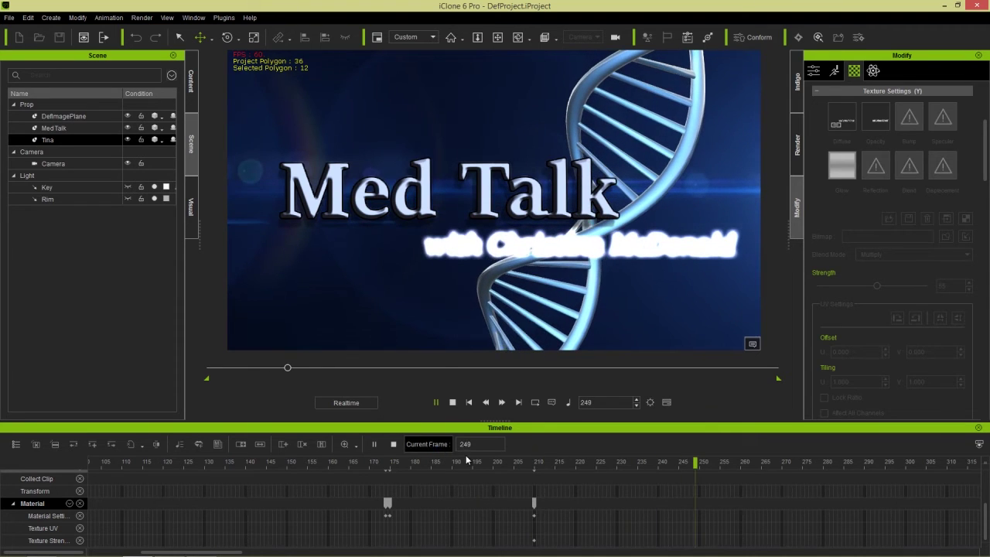
key("space")
left_click_drag(538, 469, 701, 471)
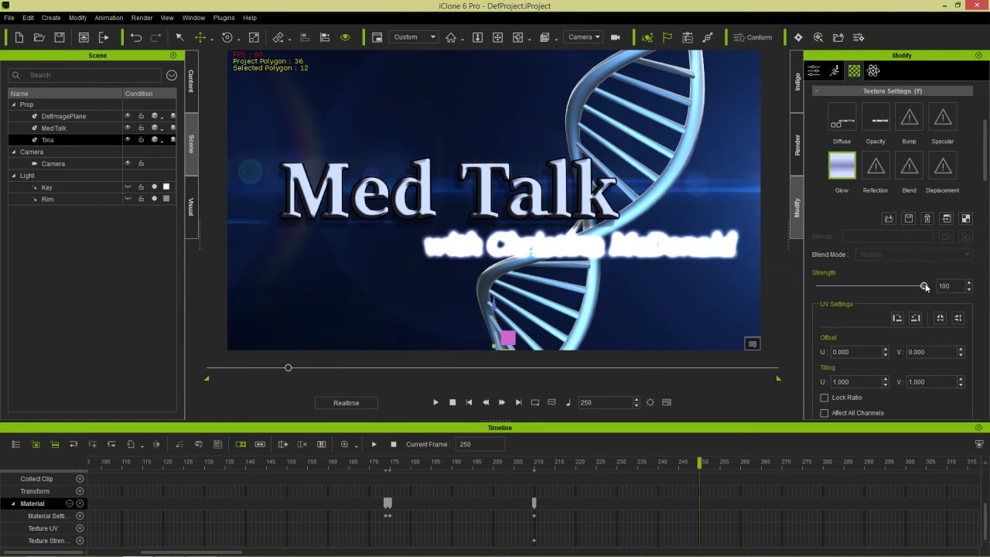
left_click_drag(923, 285, 788, 295)
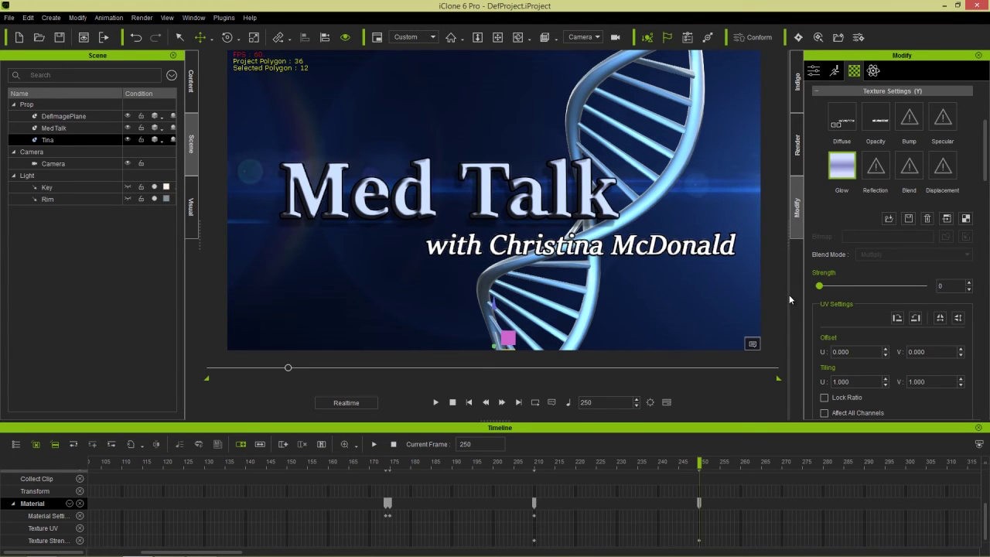
- Preview the presenter text's fade and glow from frame 132, and replay the whole title animation from the first frame
left_click(213, 462)
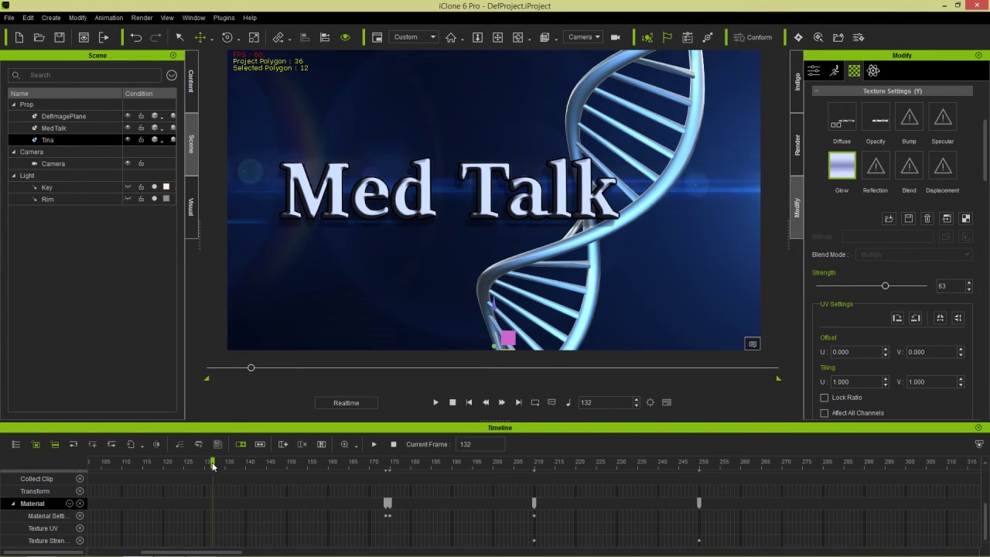
key("space")
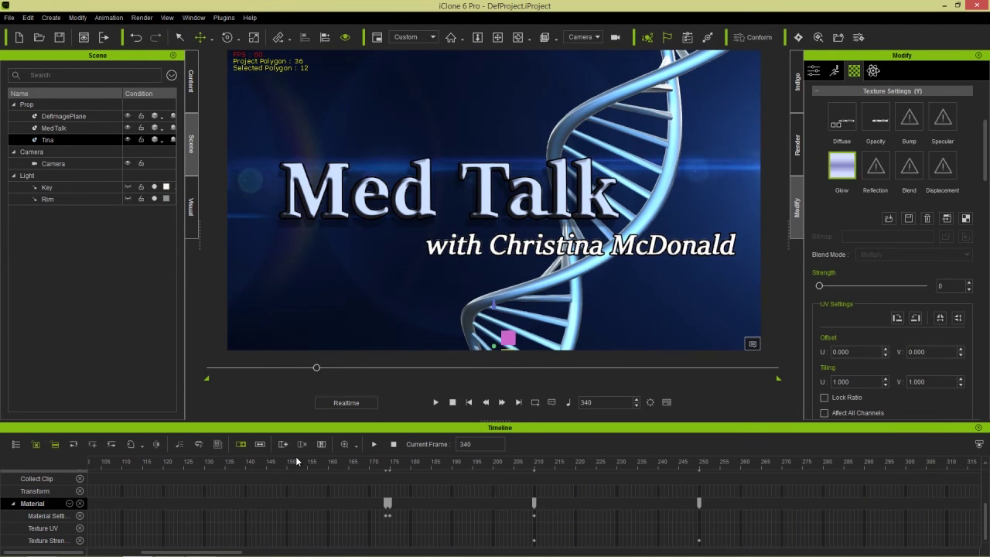
left_click(452, 402)
left_click(435, 402)
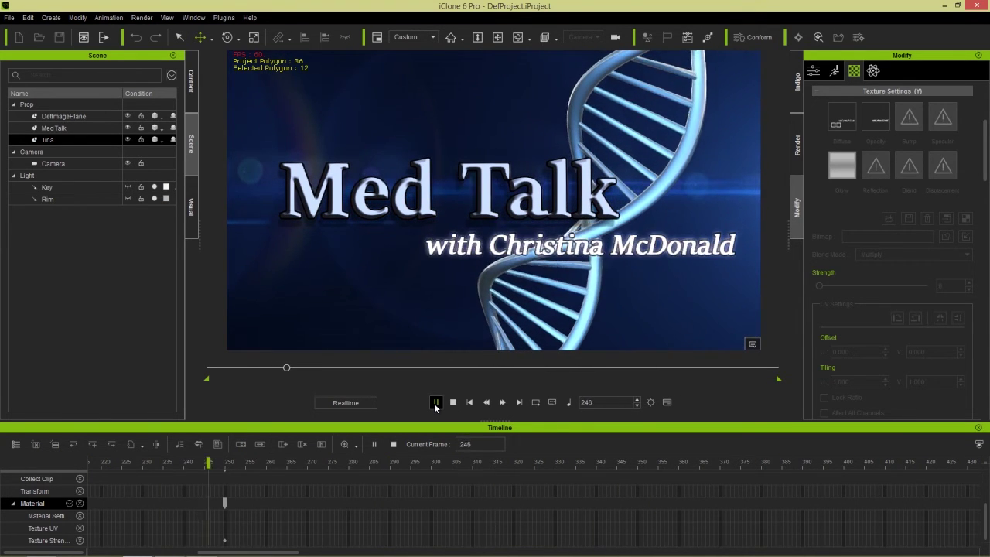
left_click(433, 402)
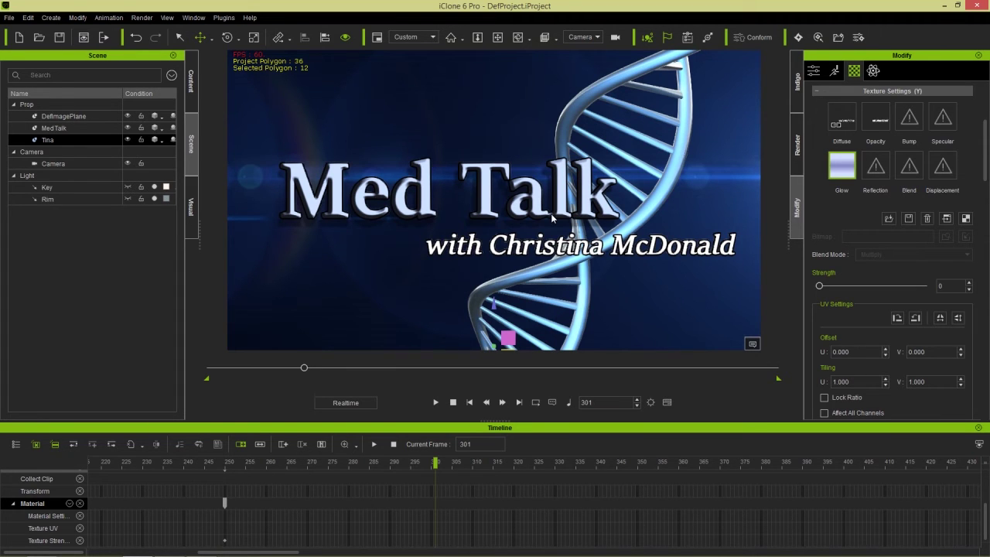
- Play back the title animation from about frame 42 through the presenter text's fade-in with the Med Talk plane selected
left_click_drag(304, 368, 223, 368)
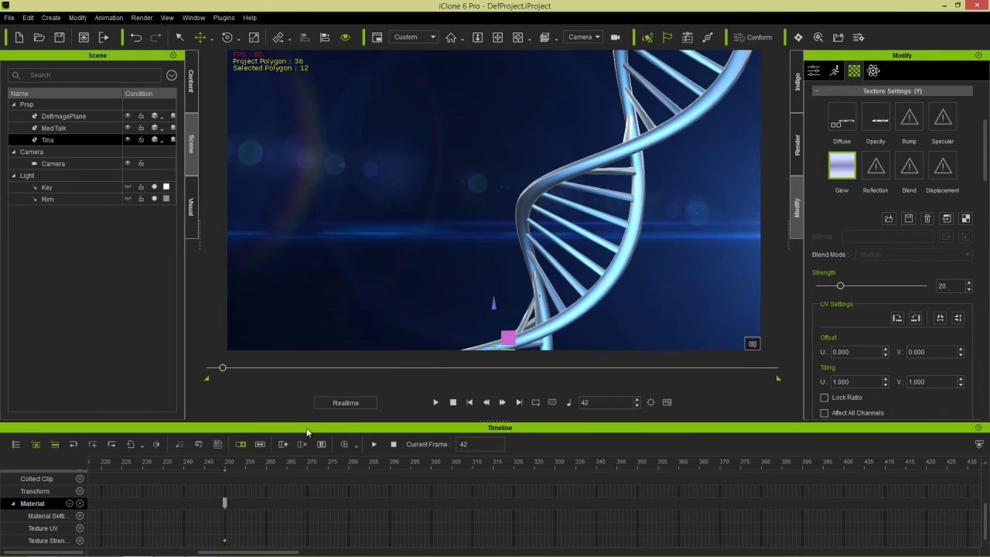
left_click(51, 128)
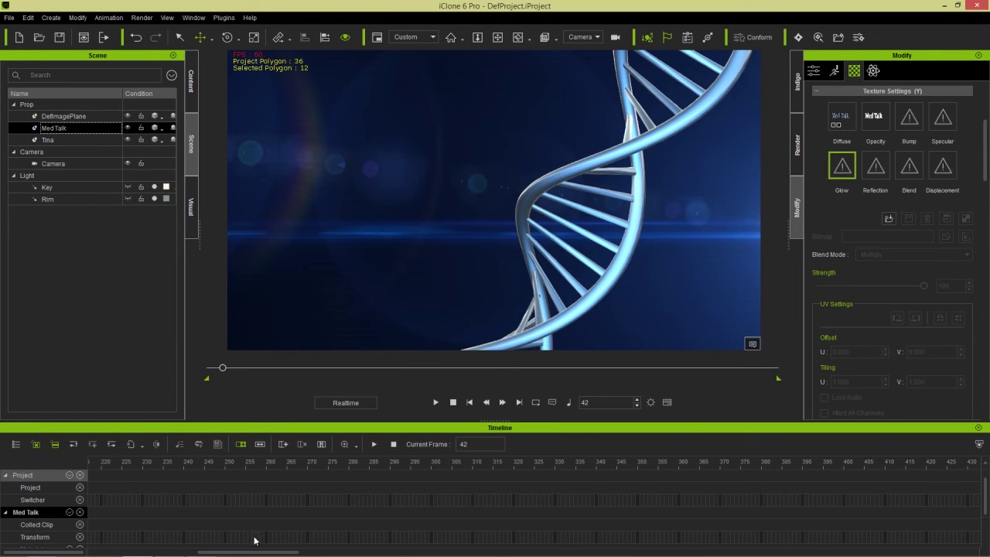
left_click_drag(255, 552, 152, 552)
left_click_drag(321, 462, 498, 472)
left_click(435, 402)
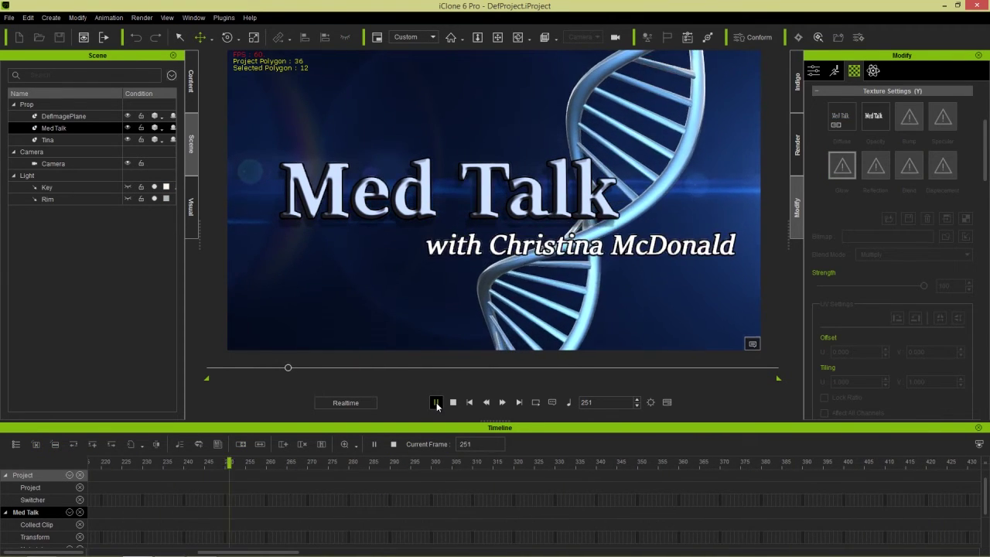
left_click(436, 402)
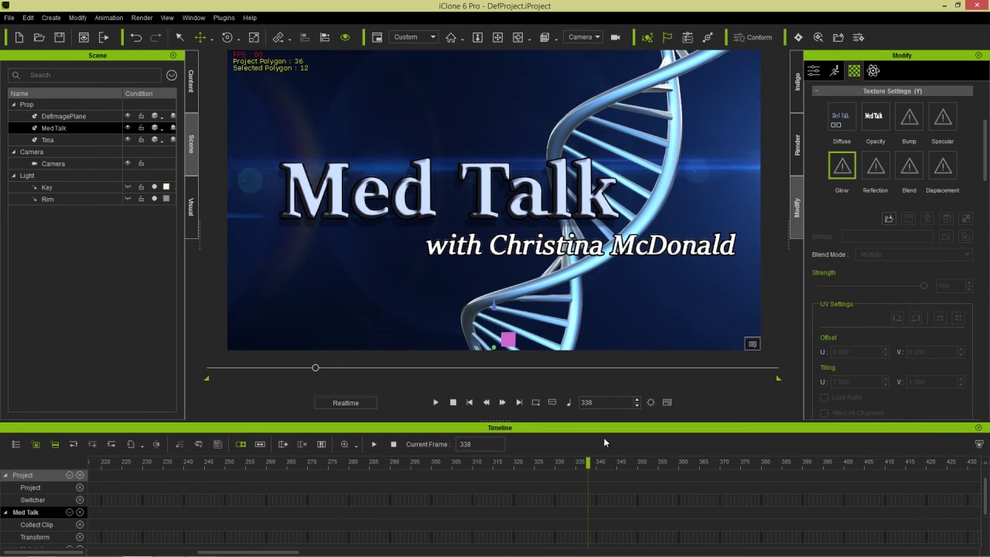
- At frame 381, key the Med Talk plane's Z rotation at 20 degrees
left_click_drag(657, 464, 766, 467)
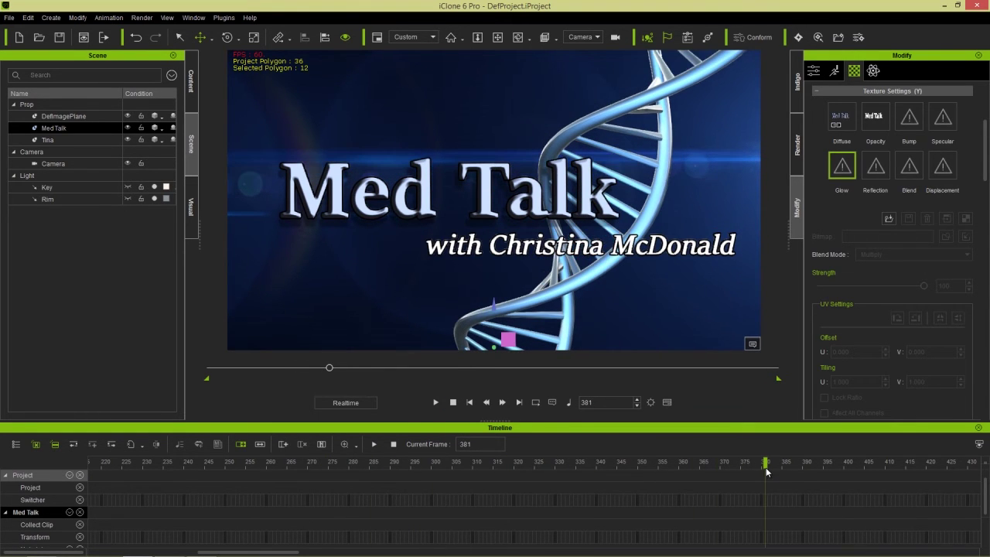
left_click(66, 128)
key("e")
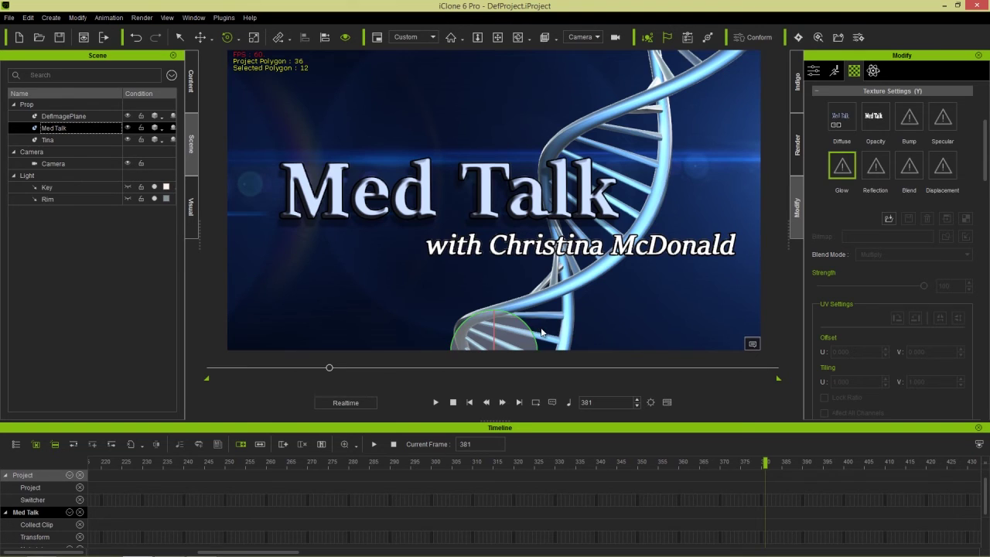
left_click(814, 73)
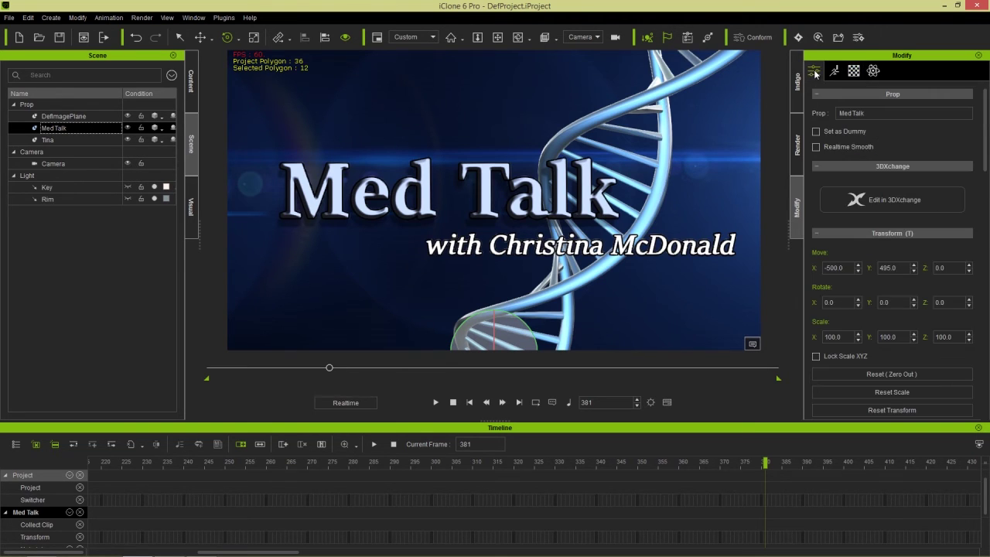
left_click_drag(983, 154, 984, 178)
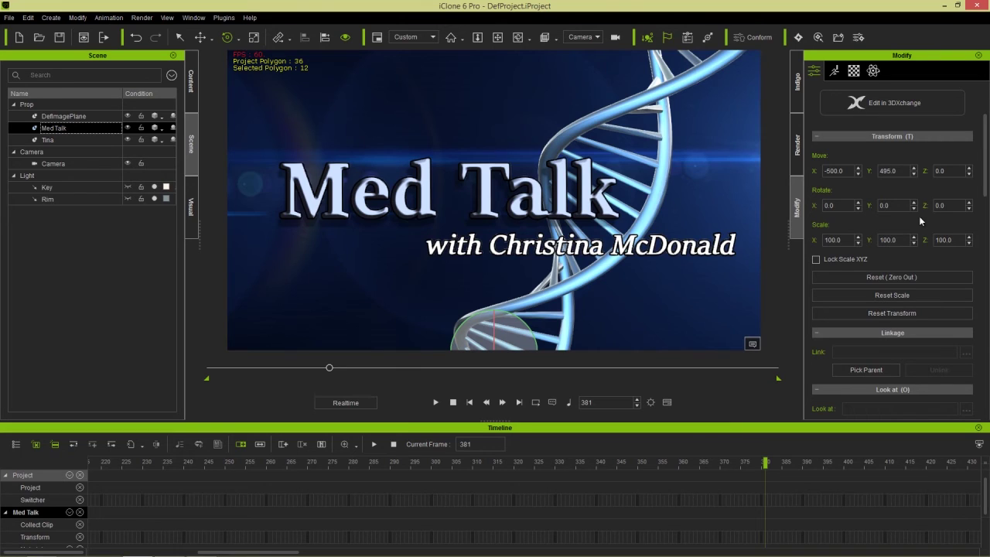
double_click(954, 205)
type("20")
key("Return")
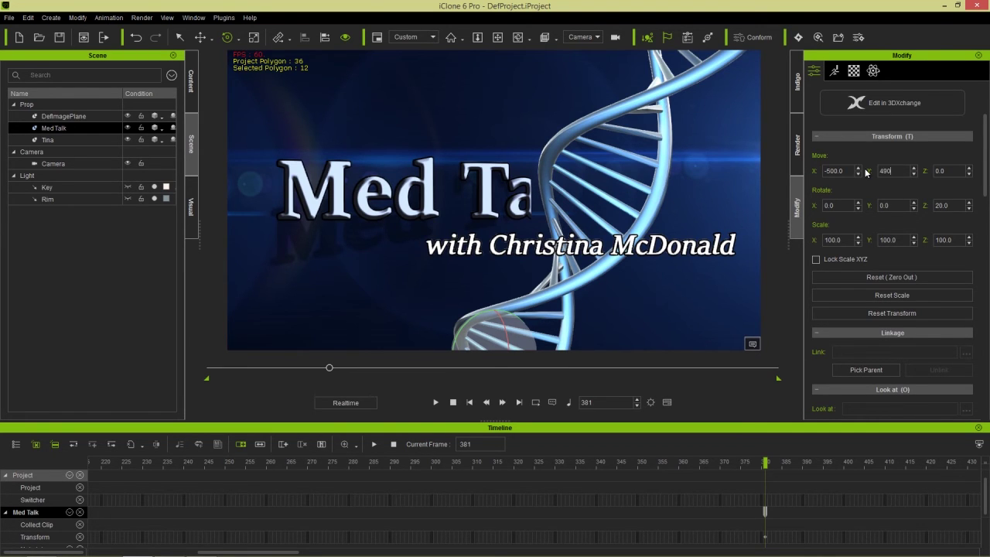
- Try a Y position of 490 for the Med Talk plane, settle on 480, and set its Z rotation to 10
type("490")
key("Return")
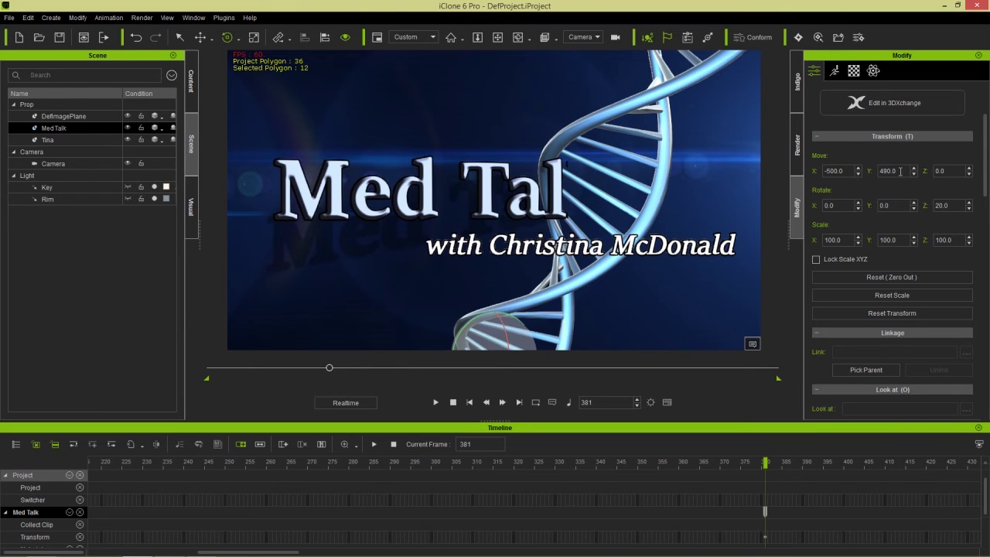
type("480")
key("Return")
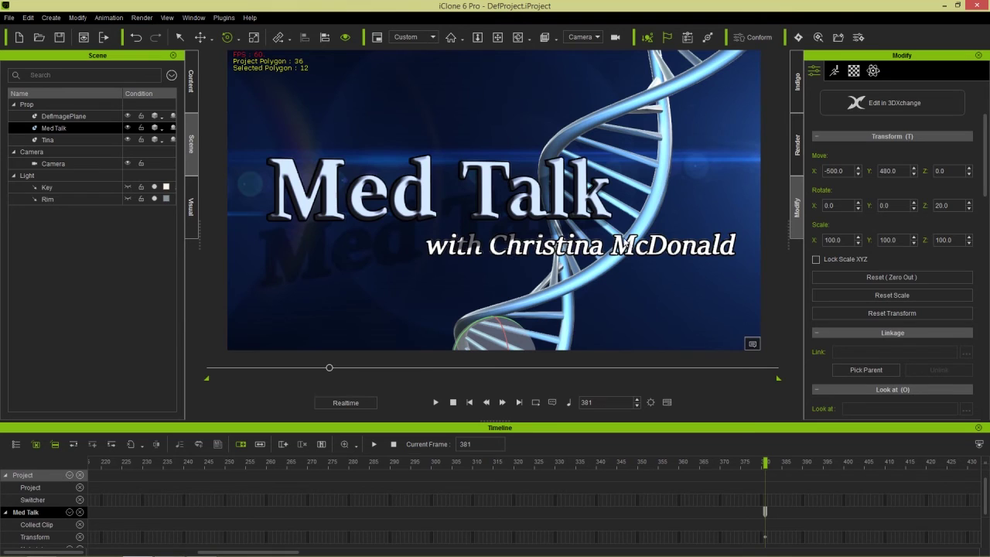
left_click(926, 204)
type("100")
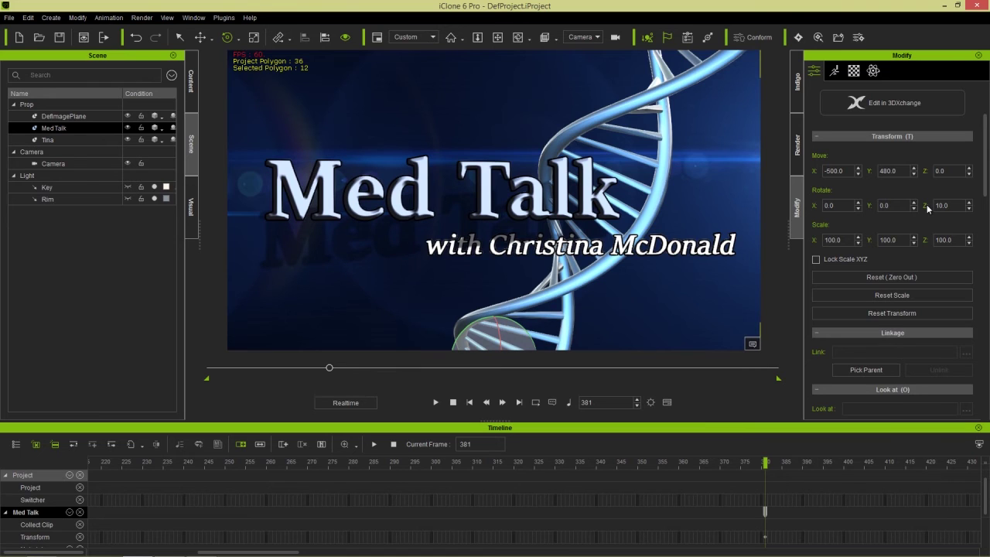
- Replay the title animation from the first frame to check the Med Talk plane's tilt, and stop it
left_click(452, 403)
left_click(435, 401)
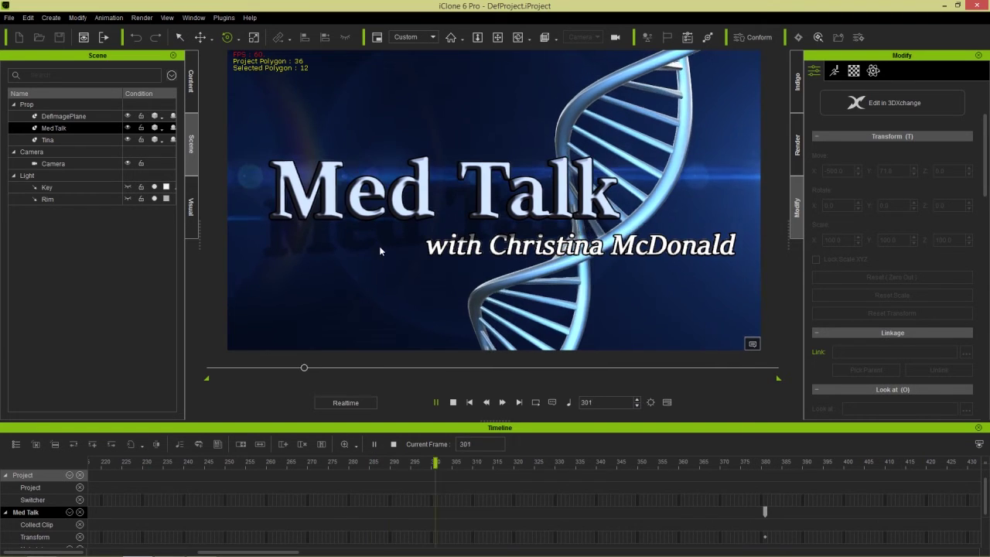
left_click(454, 402)
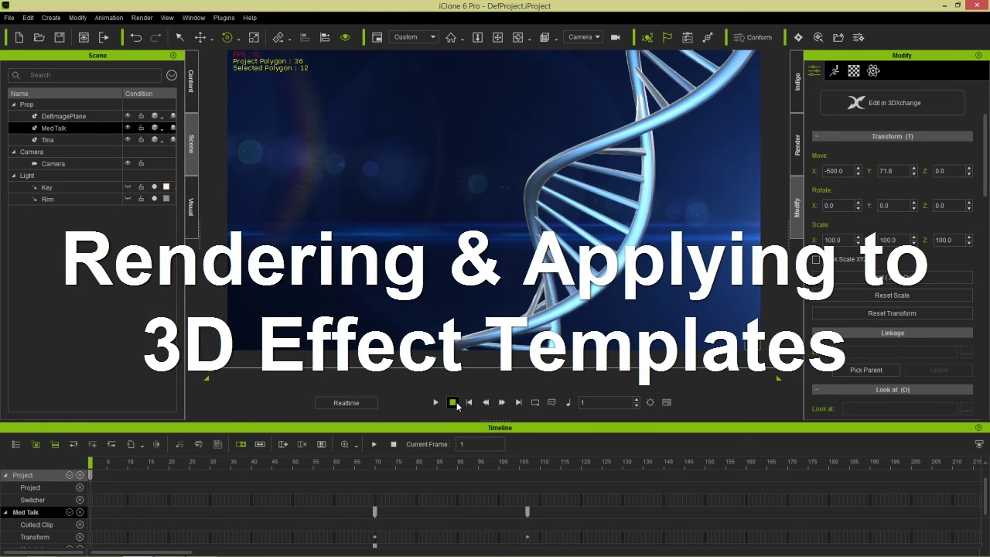
- Configure the render output as an MP4 video with the HD 720p (1280x720) frame size
left_click(797, 144)
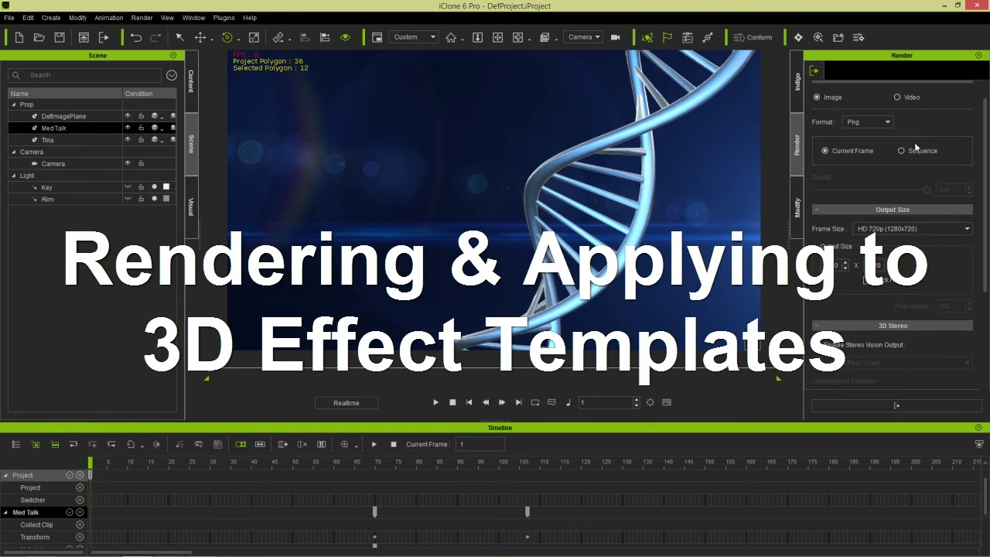
left_click(888, 122)
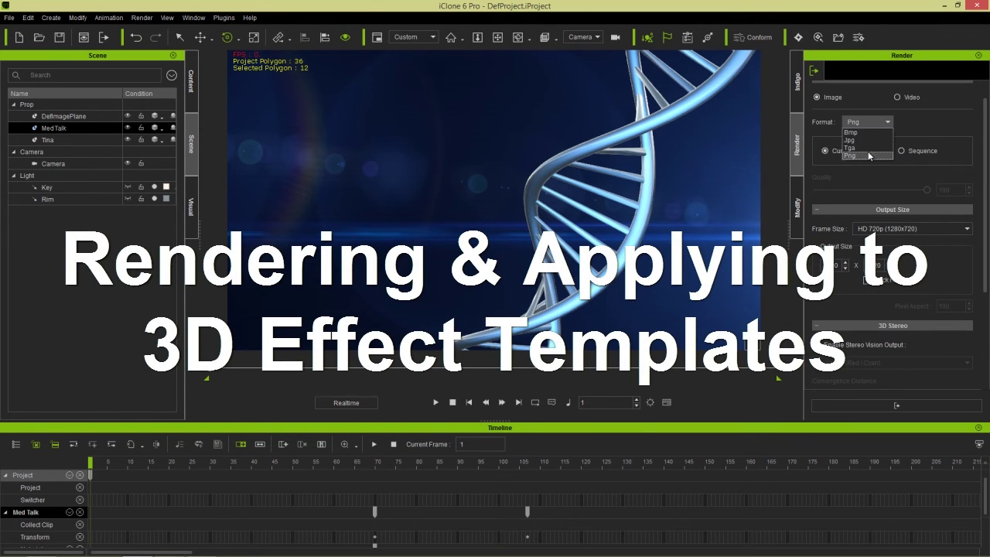
left_click(867, 155)
left_click(895, 97)
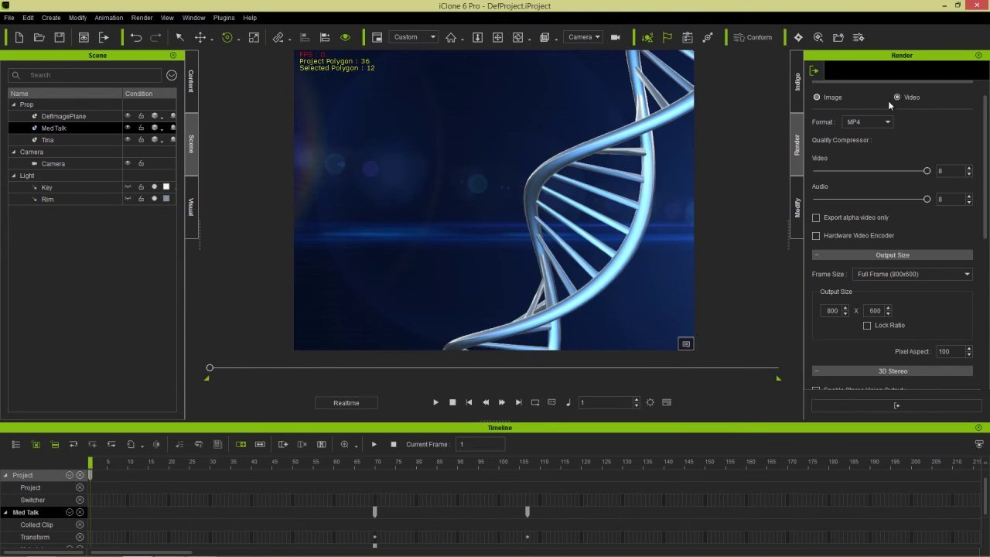
left_click(872, 274)
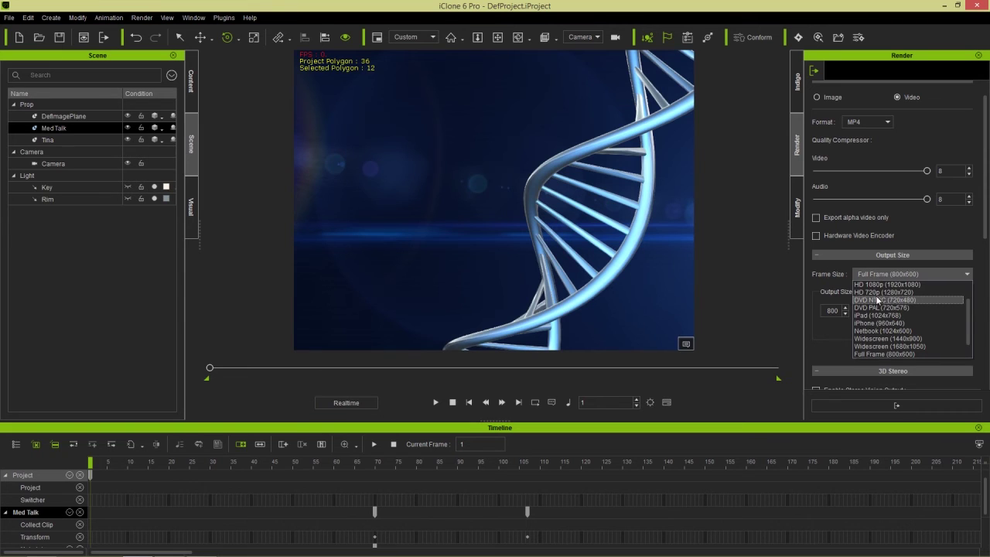
left_click(876, 296)
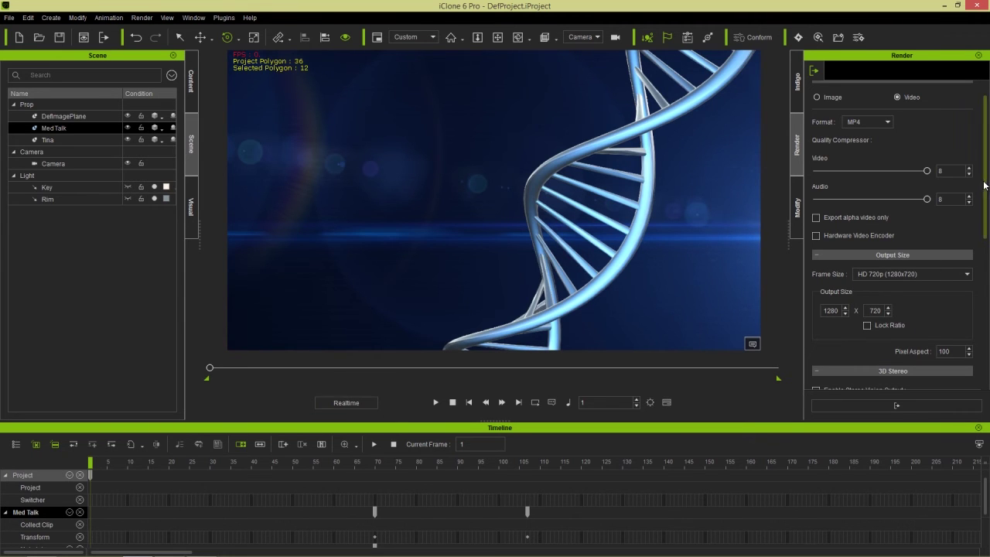
scroll(907, 279, "down", 3)
scroll(891, 371, "down", 1)
left_click(891, 404)
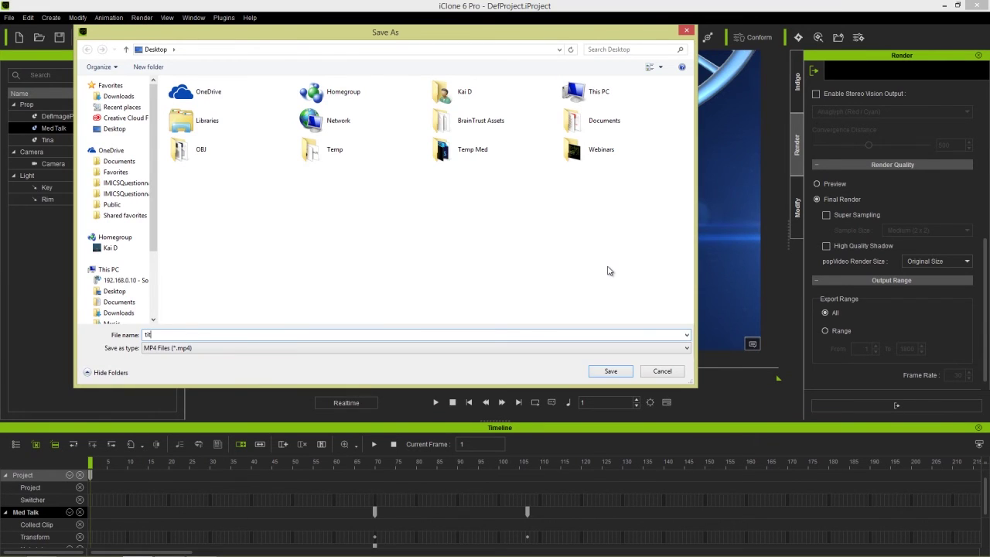
left_click(610, 371)
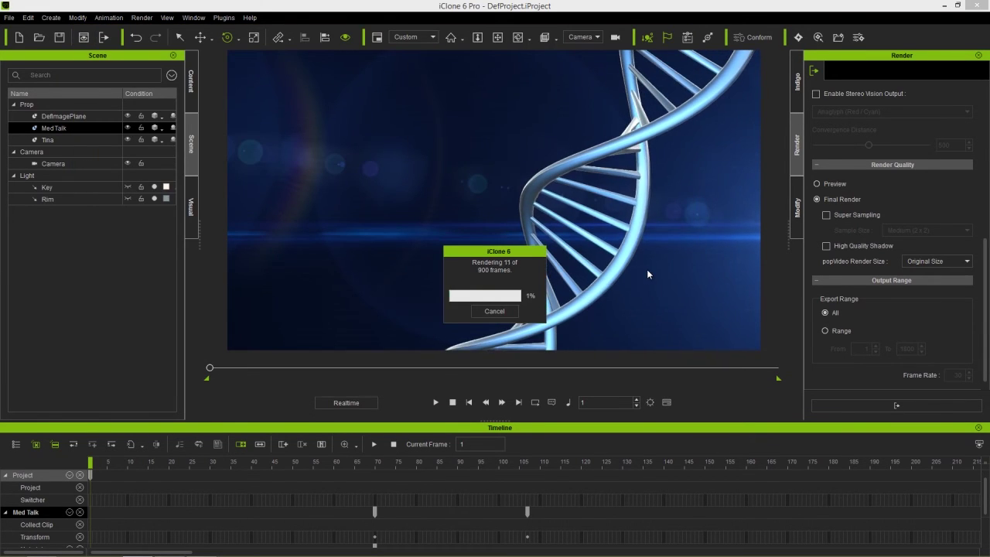
left_click(494, 311)
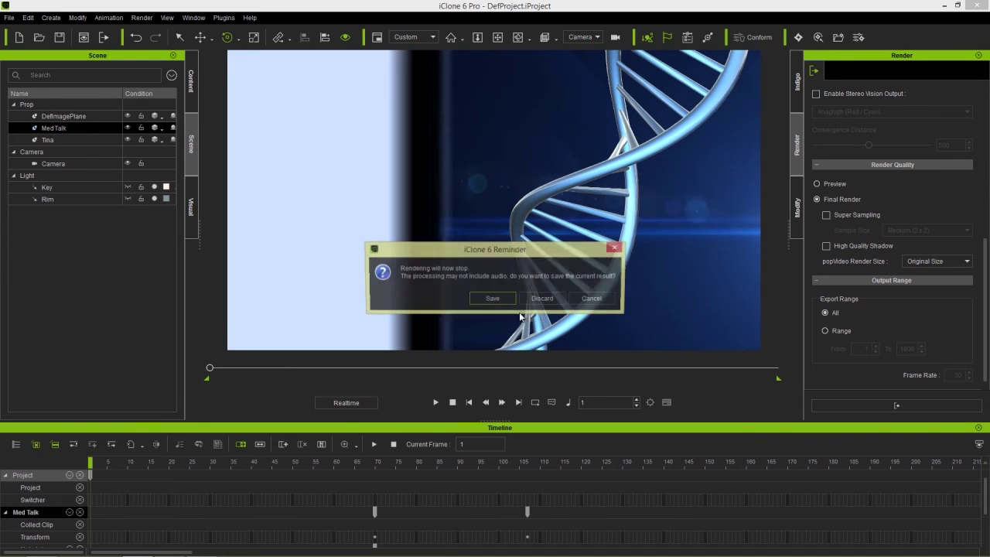
left_click(559, 300)
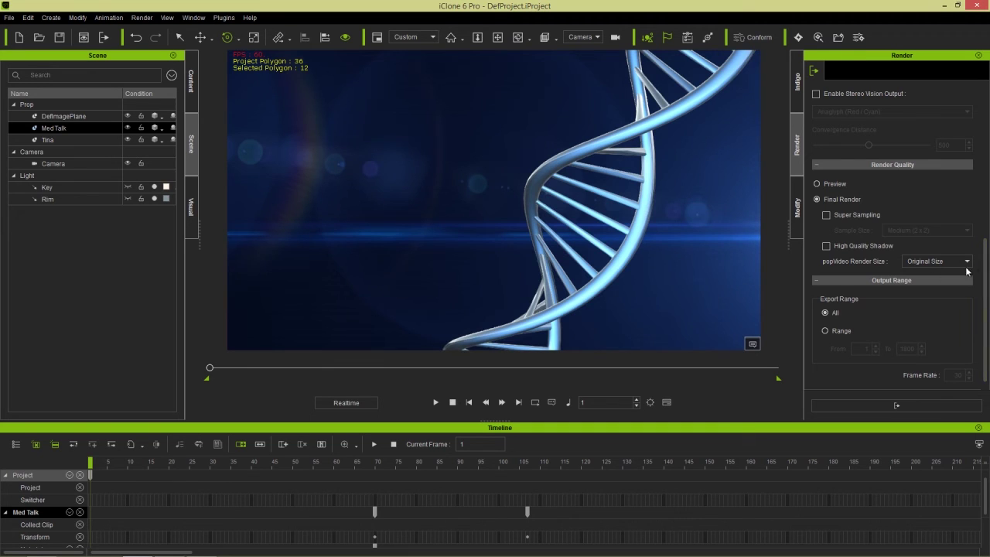
- Render frames 1 to 500 to the desktop as an MP4 named "test title", and review the exported video
left_click(433, 403)
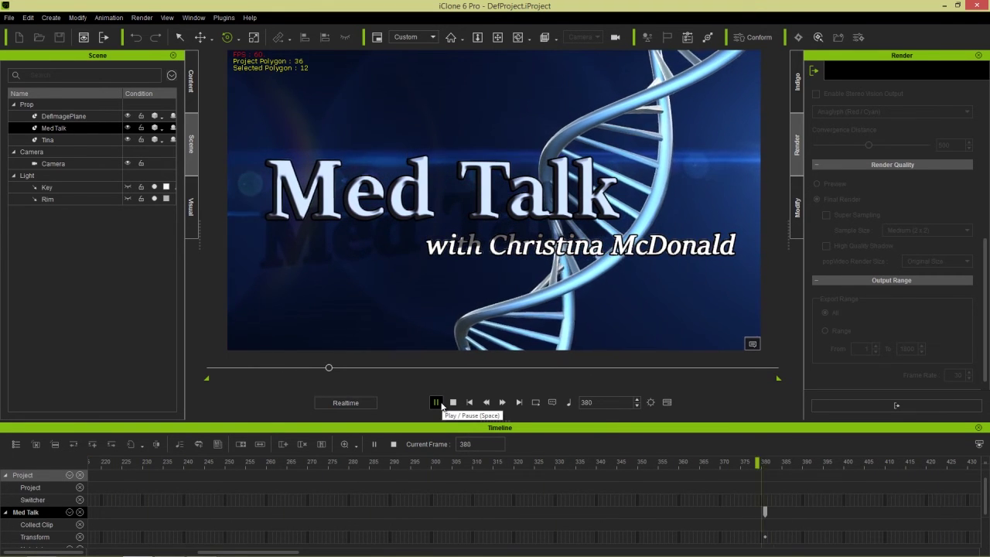
left_click(437, 403)
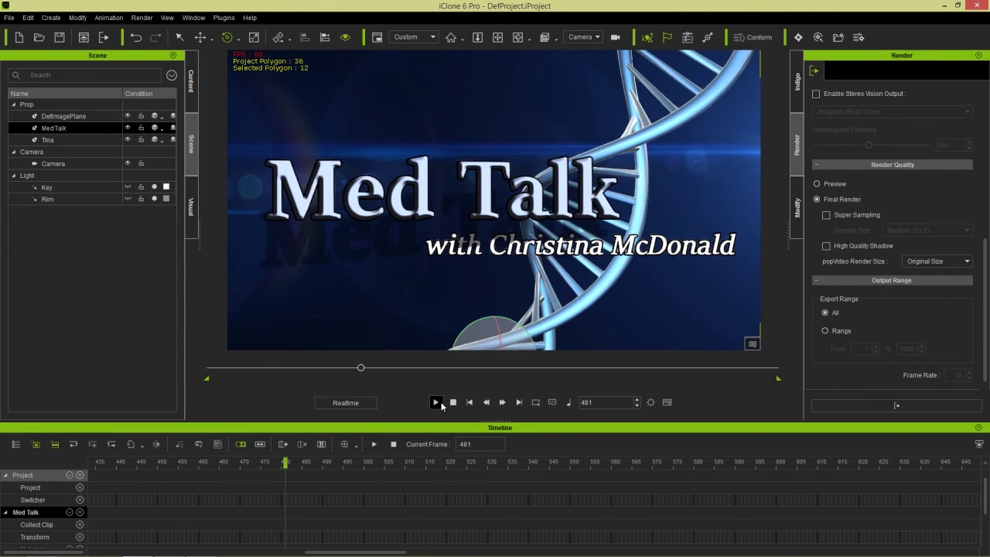
left_click(830, 330)
left_click(937, 403)
type("test title")
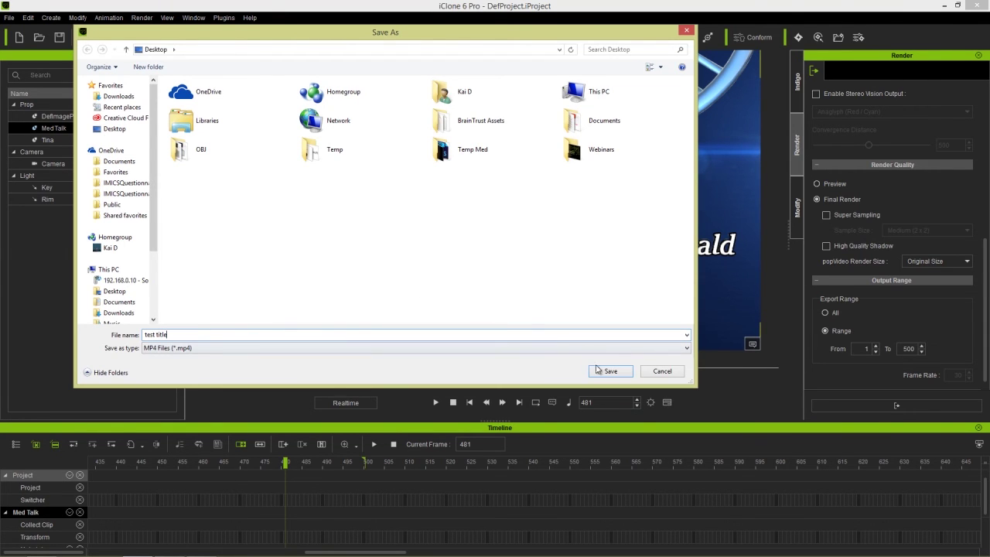
left_click(598, 371)
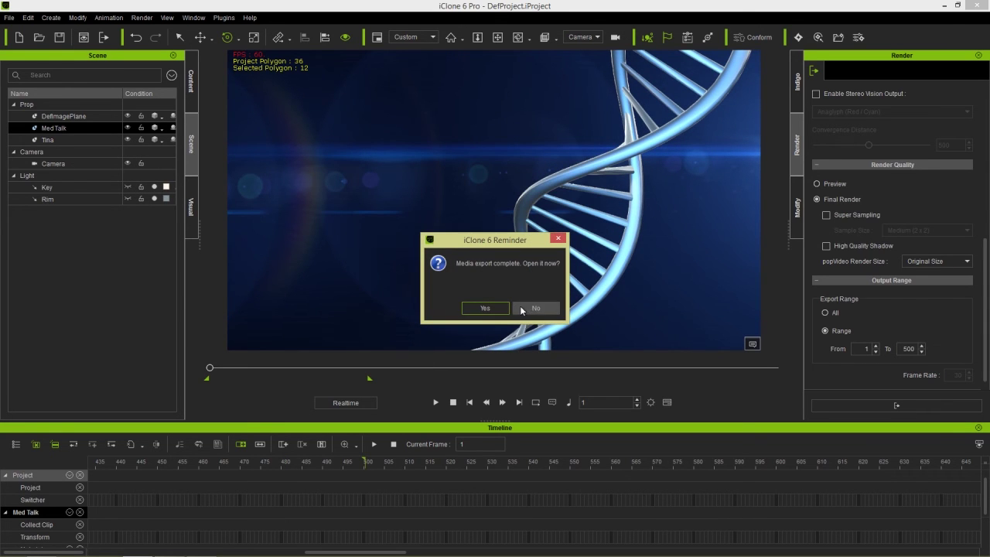
left_click(481, 307)
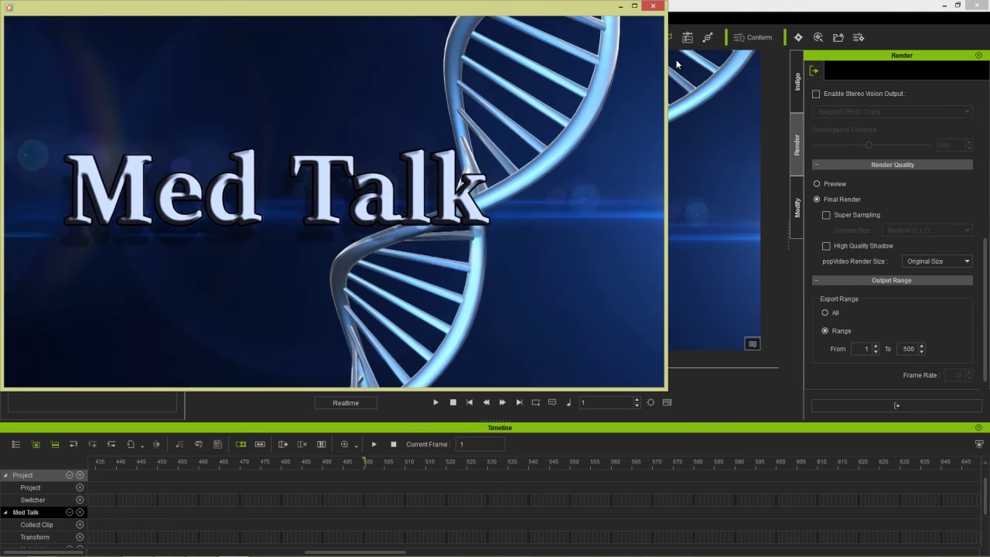
left_click(653, 6)
- Start a new project without saving the current one, show the content library and hide the timeline
left_click(19, 37)
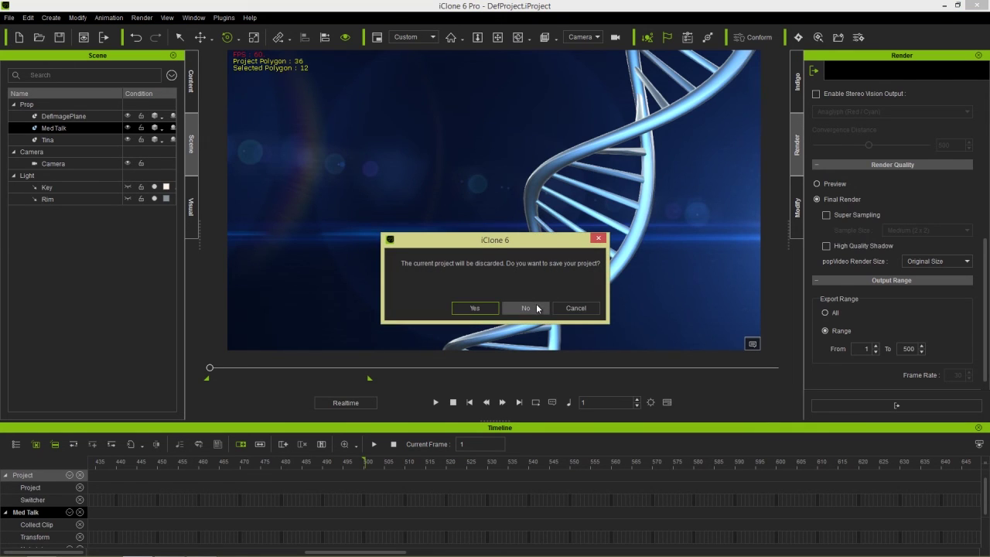
left_click(536, 308)
left_click(191, 81)
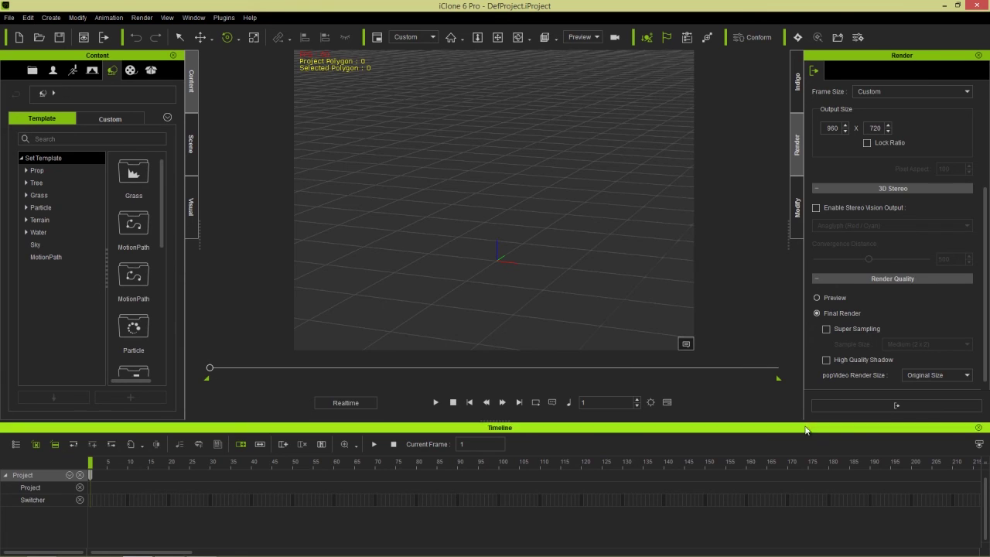
left_click(978, 427)
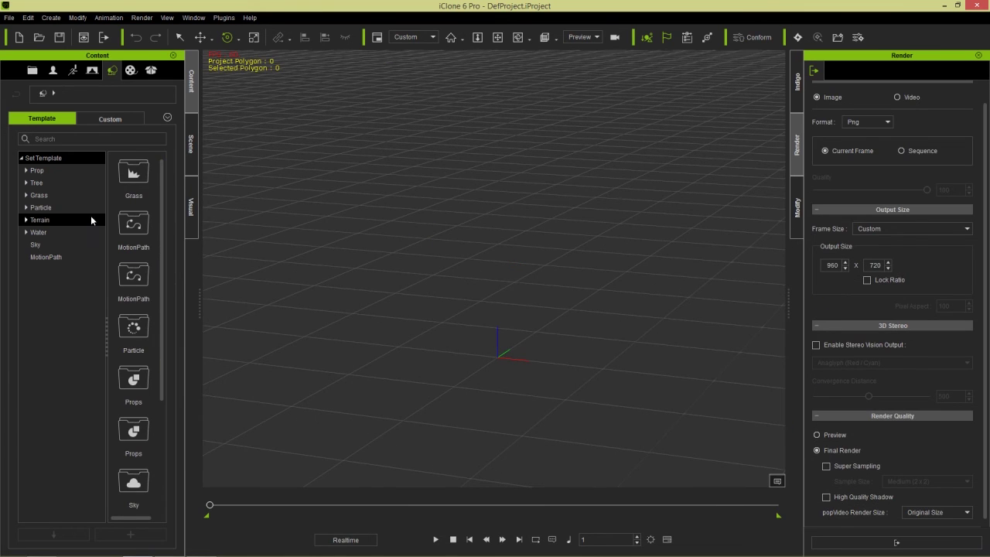
- Browse the 3D VFX Motion Montage Vol.2 prop templates to the TV Walls folder and widen the library to show its items
double_click(37, 171)
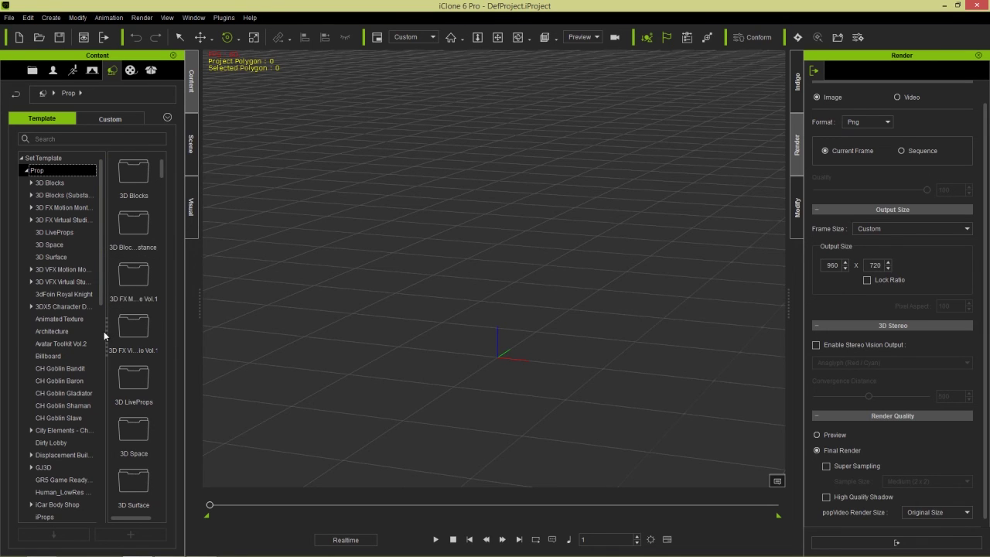
left_click_drag(103, 331, 124, 325)
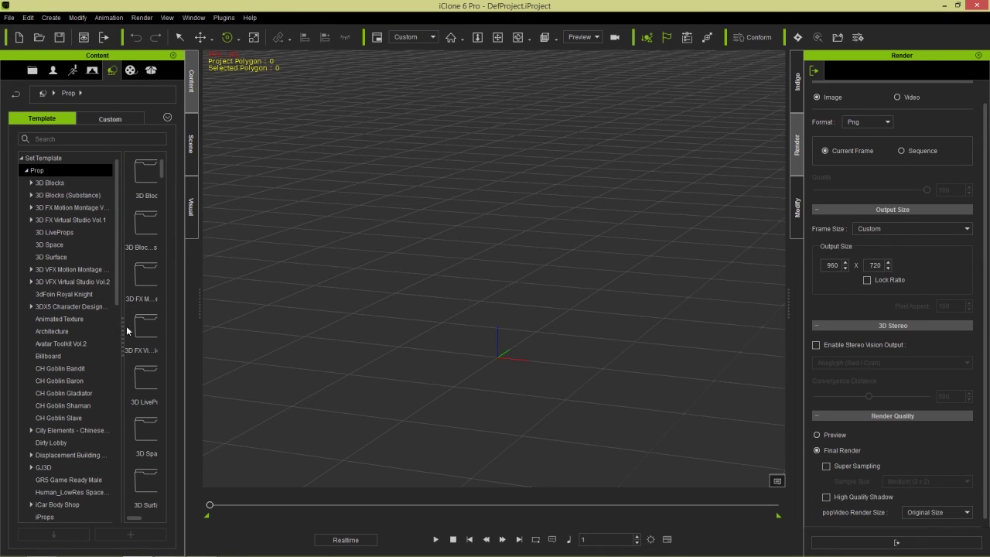
left_click(58, 269)
left_click(32, 270)
left_click(61, 297)
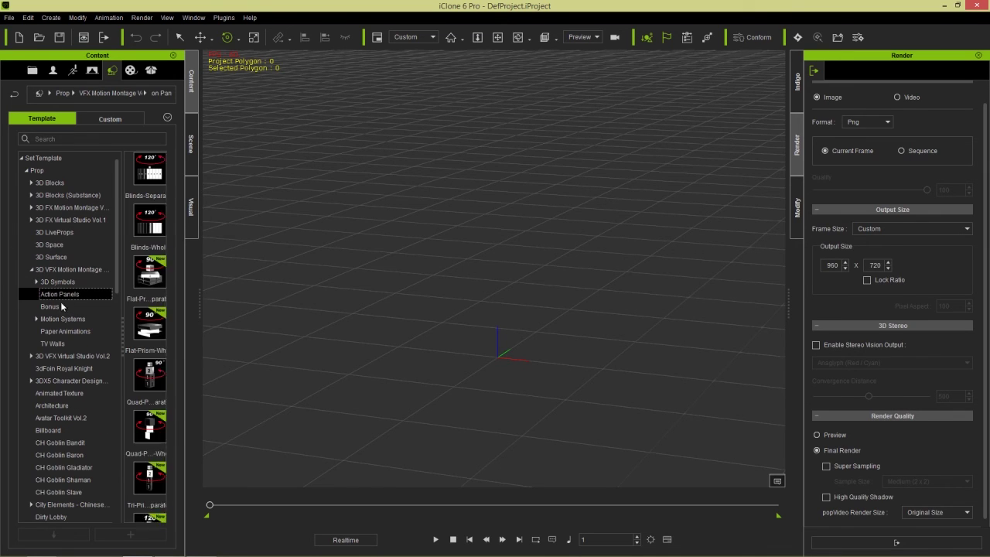
left_click(63, 306)
left_click(54, 342)
left_click_drag(199, 301, 252, 298)
scroll(225, 352, "down", 1)
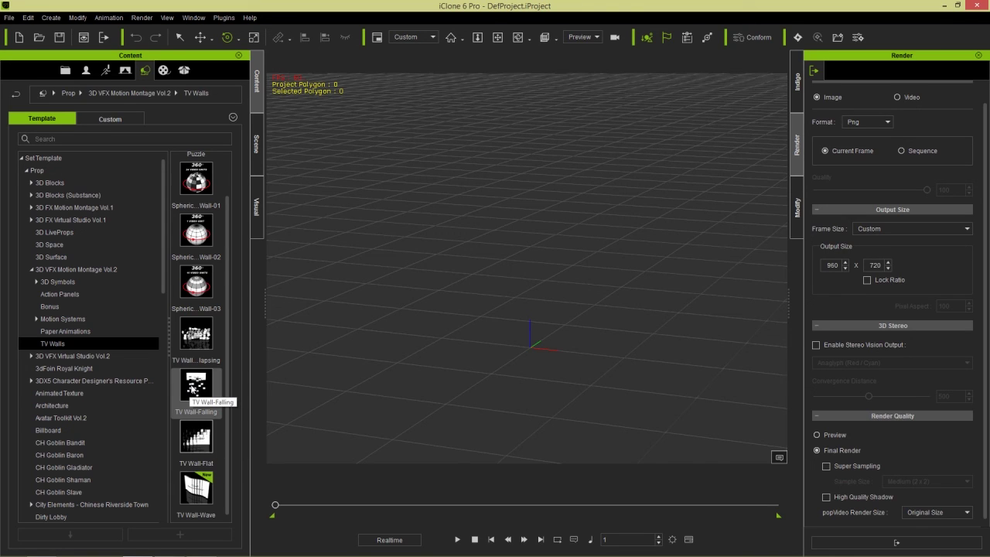
- Add the TV Wall-Falling template to the scene and apply its Rise performance from frame 1
left_click_drag(189, 391, 586, 272)
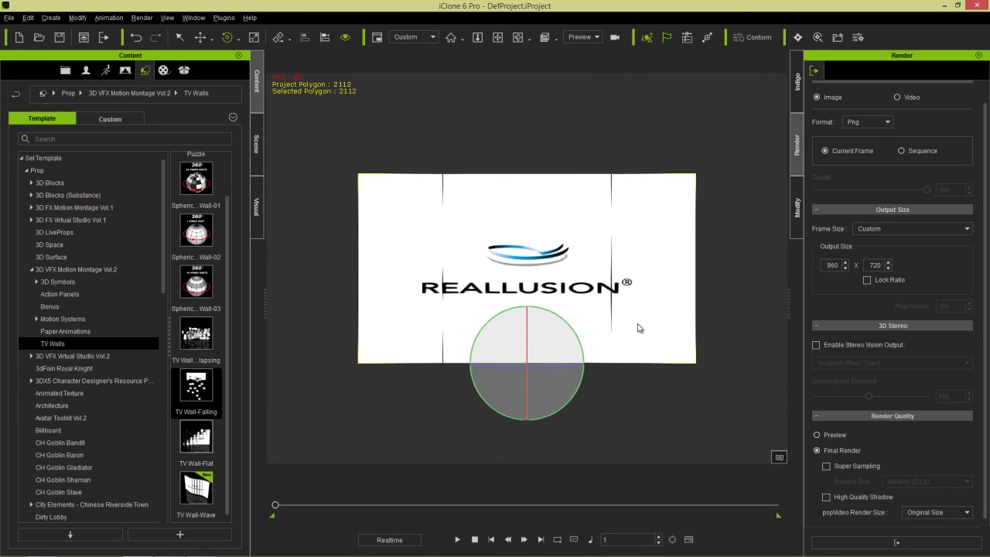
scroll(626, 287, "up", 2)
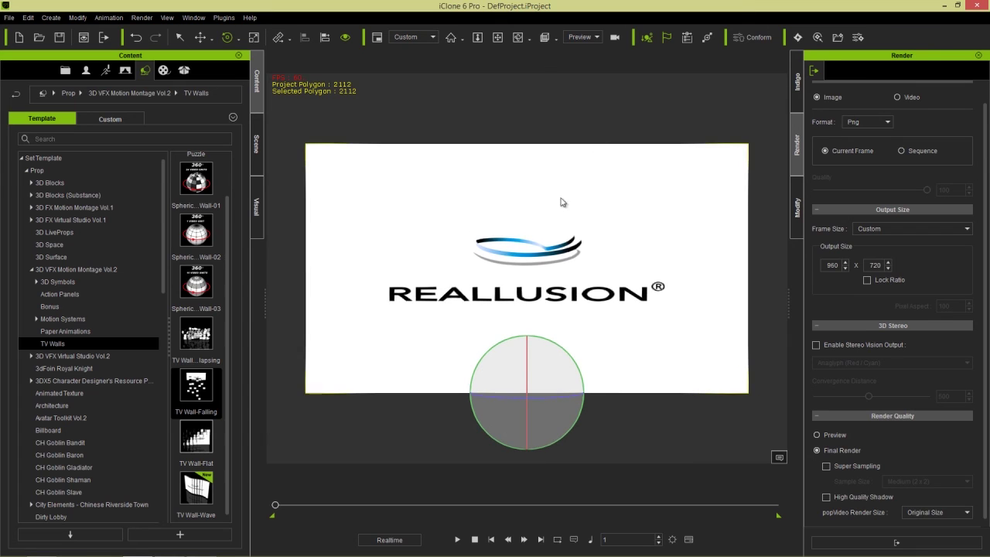
right_click(503, 256)
mouse_move(564, 370)
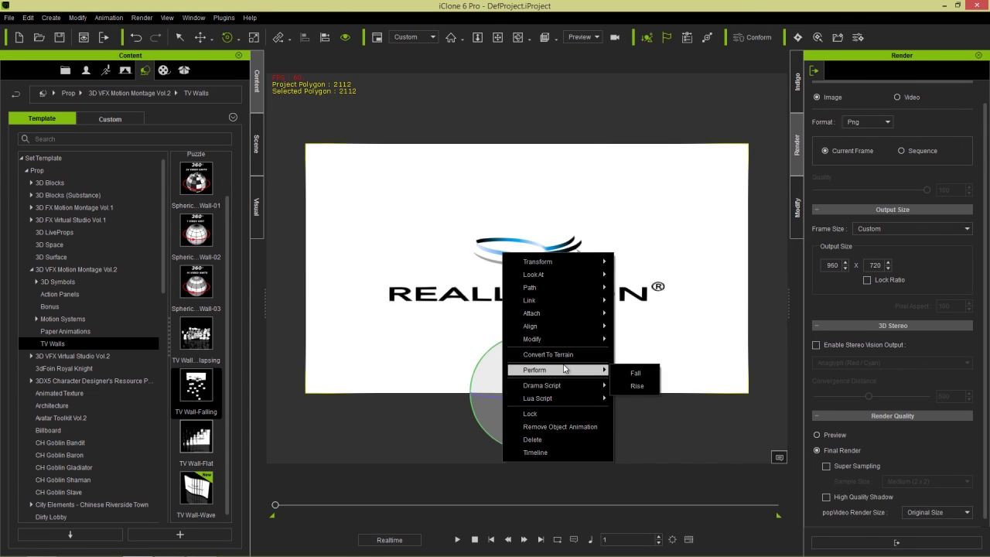
left_click(647, 386)
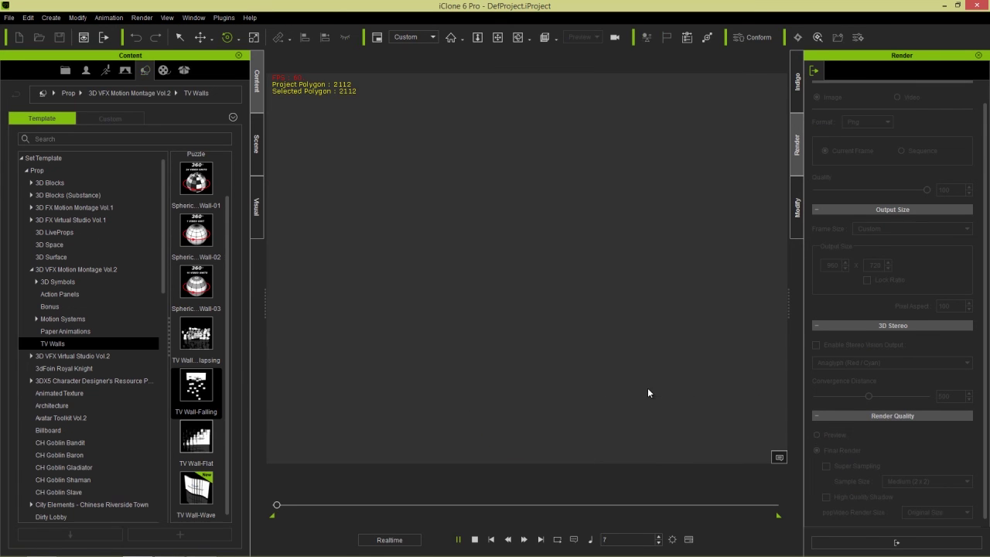
left_click(474, 539)
left_click(475, 539)
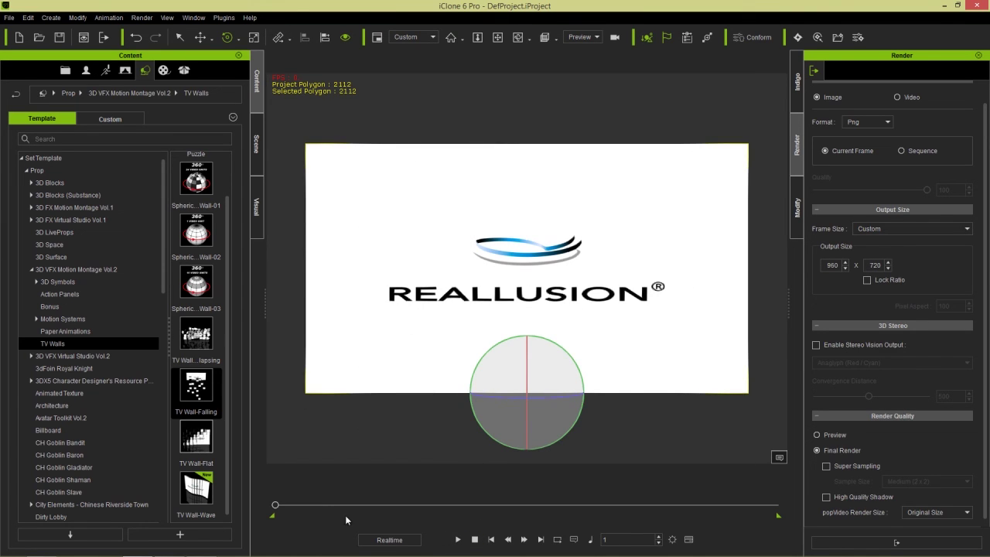
- Play the wall's rise animation up to frame 375 and apply the Fall performance from there
left_click(277, 516)
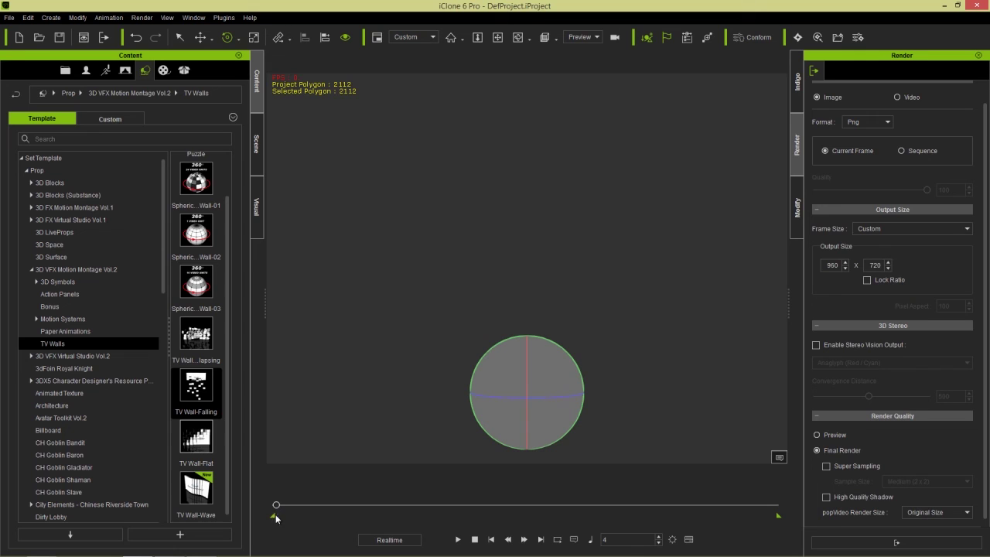
left_click(458, 539)
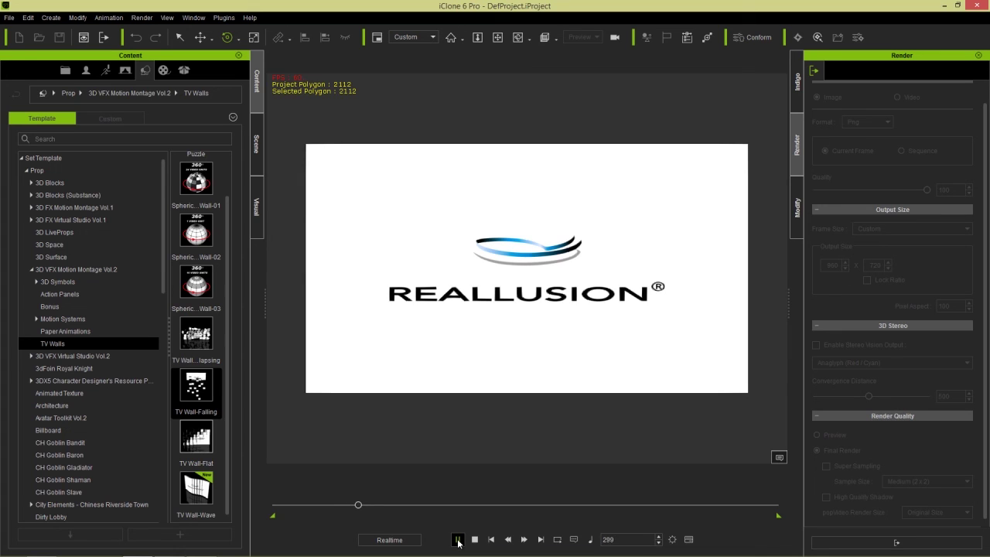
left_click(457, 539)
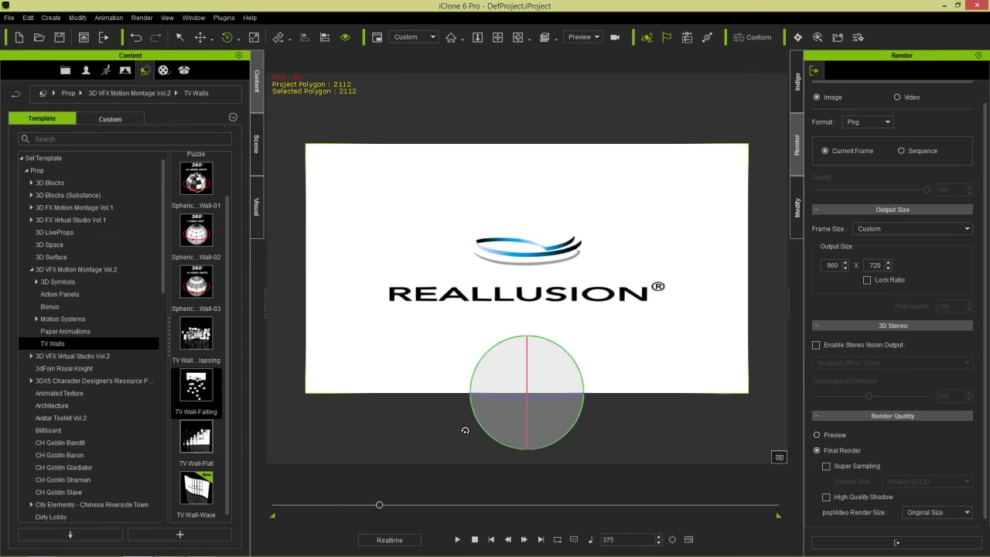
right_click(508, 262)
mouse_move(588, 378)
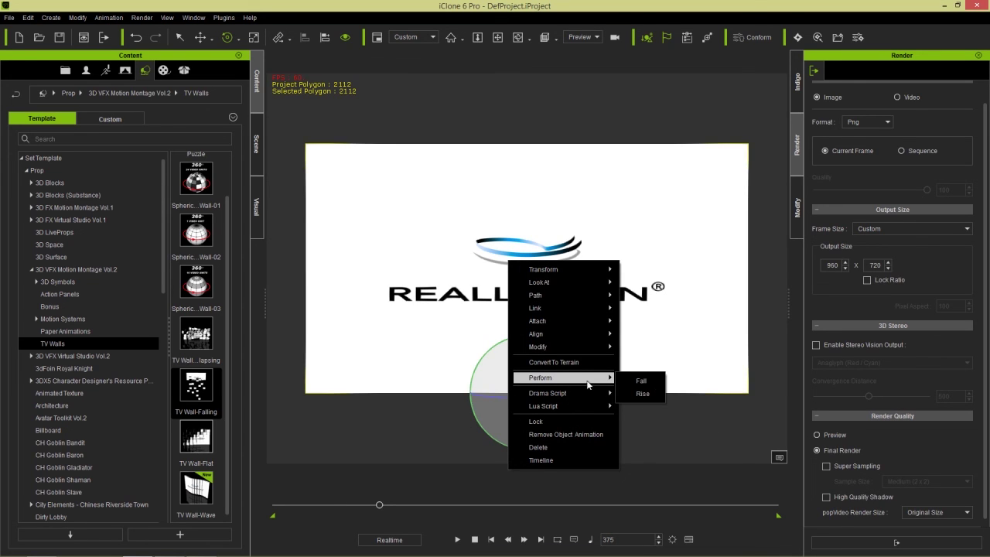
left_click(642, 382)
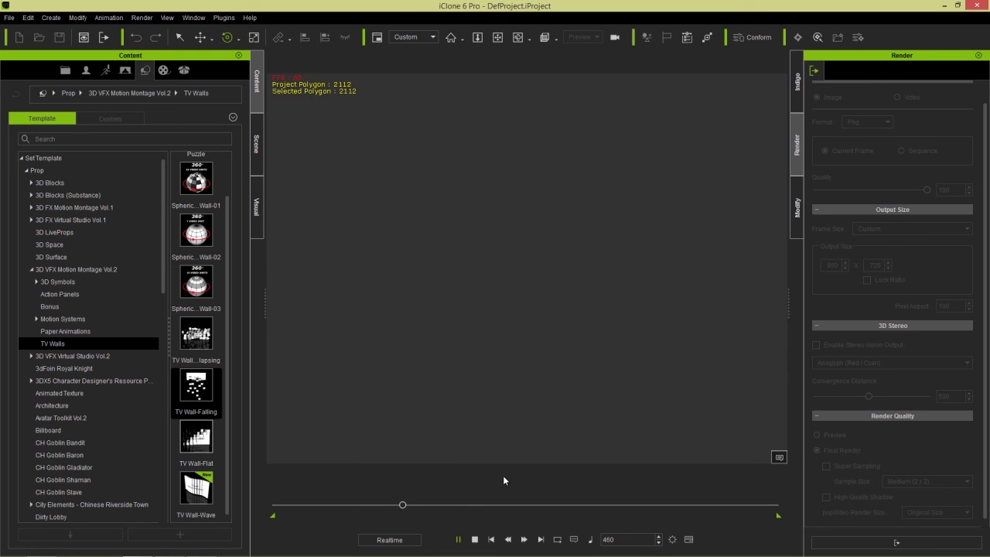
- Shorten the playback range to end shortly after the wall's fall, and replay the animation from the start
left_click_drag(777, 515, 419, 515)
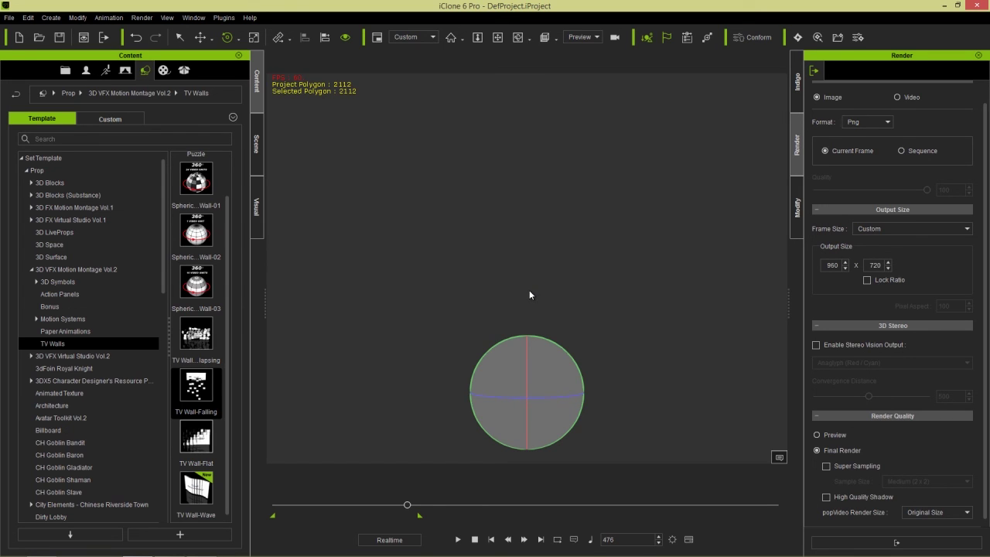
left_click(475, 539)
left_click(458, 539)
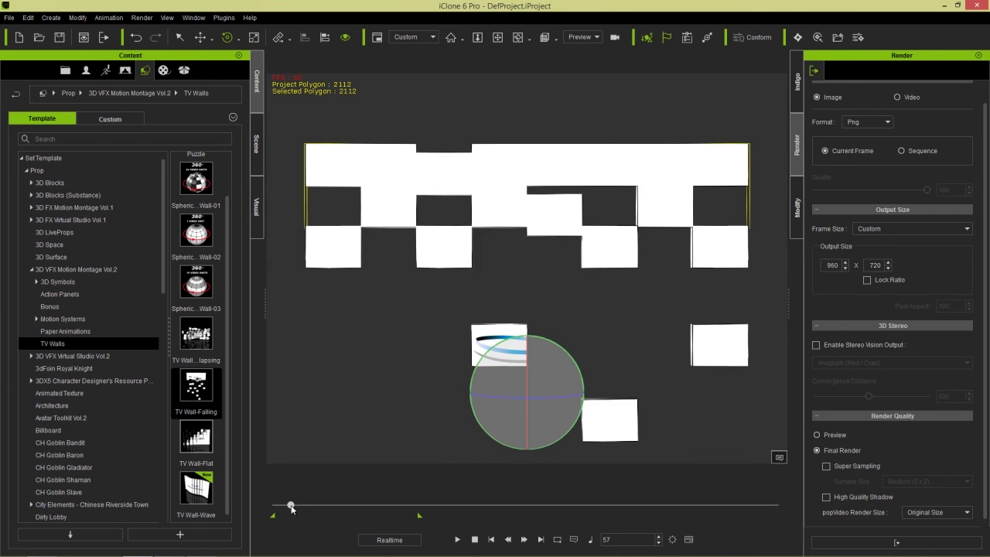
- Apply the "test title" video from the desktop to the partly assembled TV wall at frame 61, and play the animation from the start
left_click_drag(291, 507, 293, 506)
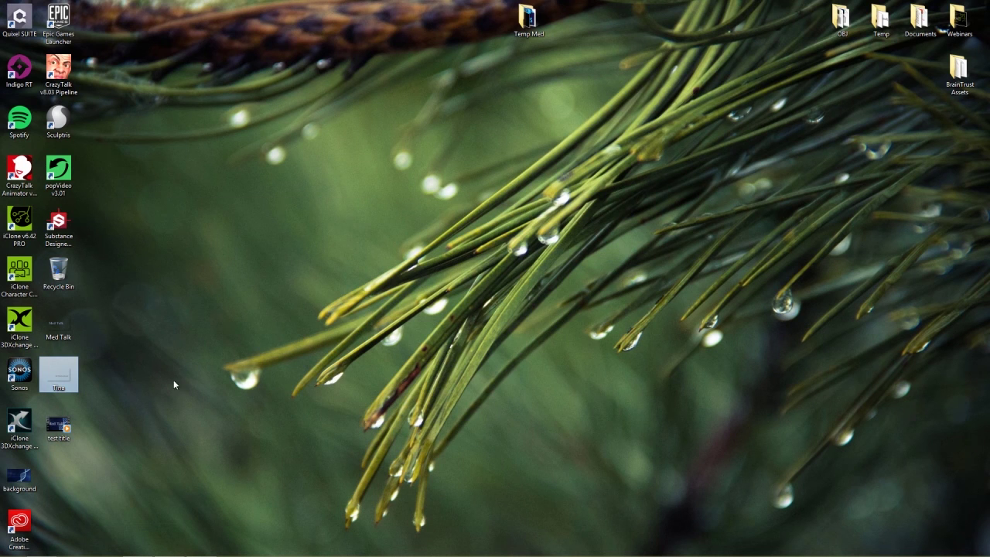
left_click_drag(58, 425, 417, 190)
key("alt+Tab")
key("alt+Tab")
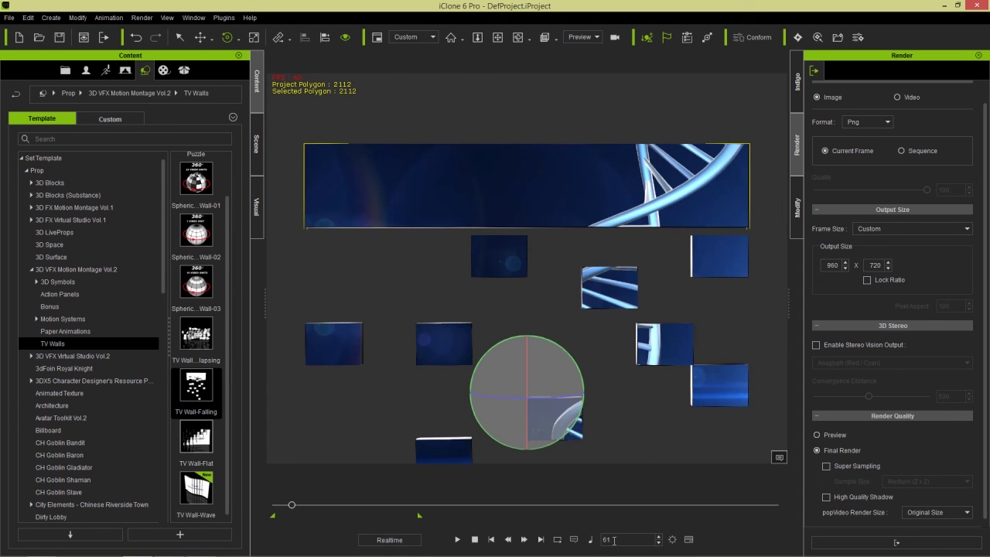
left_click(474, 539)
left_click(458, 539)
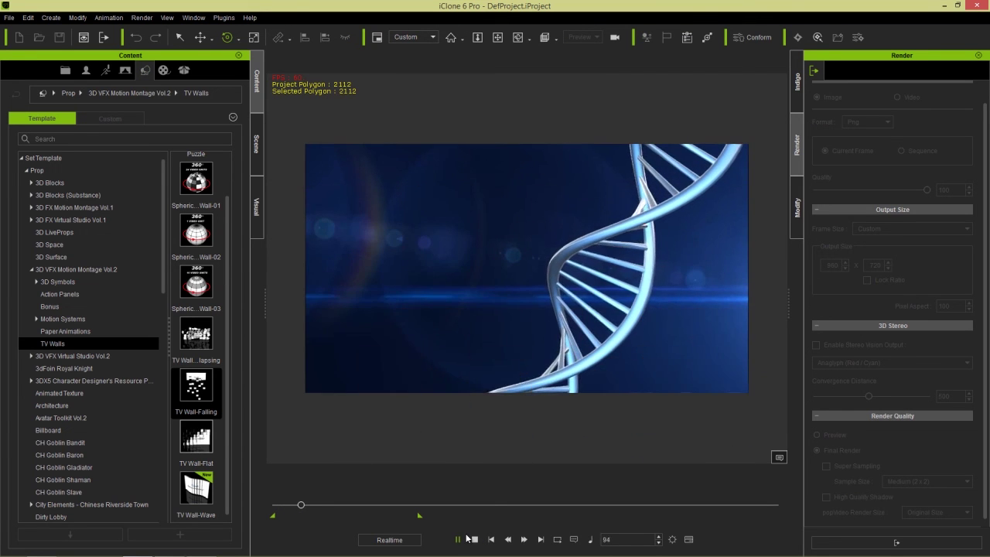